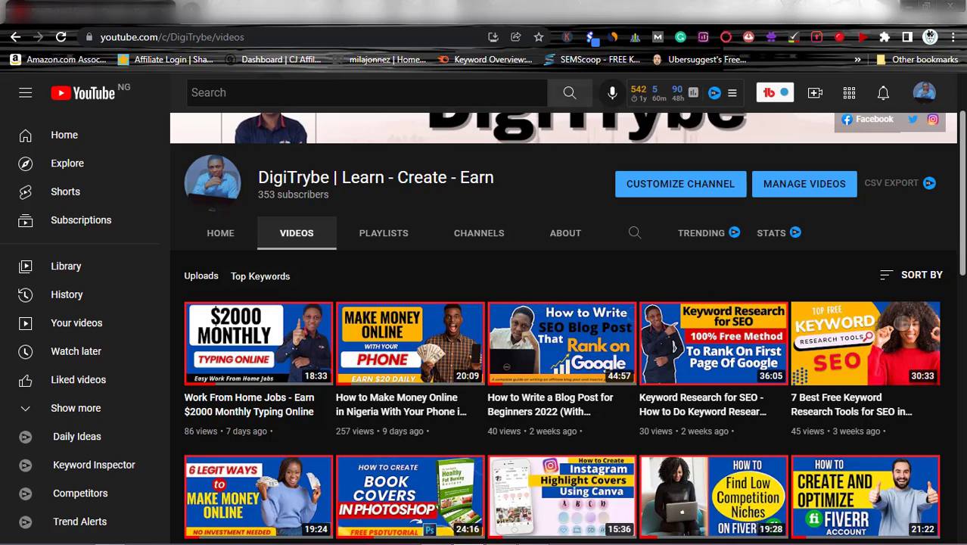
Browse the DigiTrybe channel's videos and playlists, and open the Freelancing playlist with its first video paused.
scroll(958, 318, "down", 3)
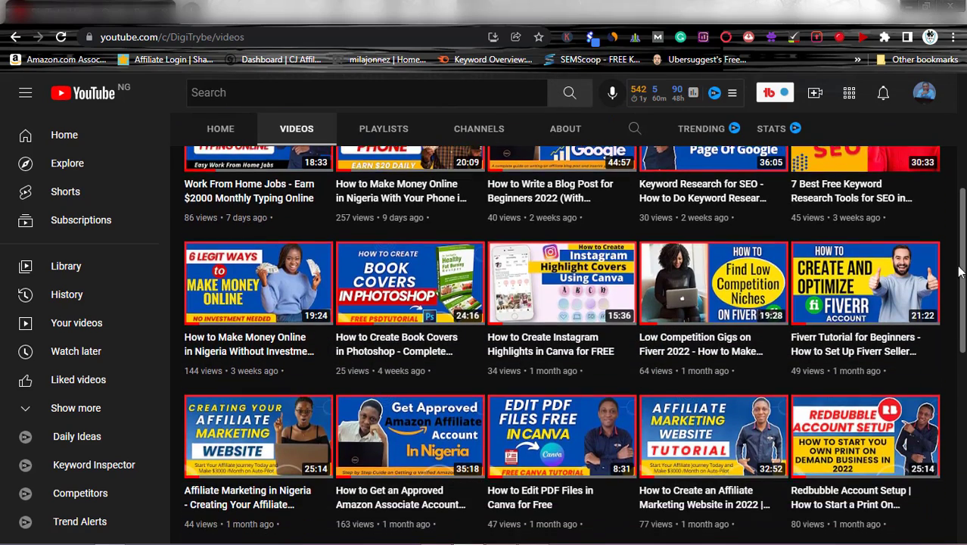
scroll(957, 318, "up", 5)
left_click(399, 215)
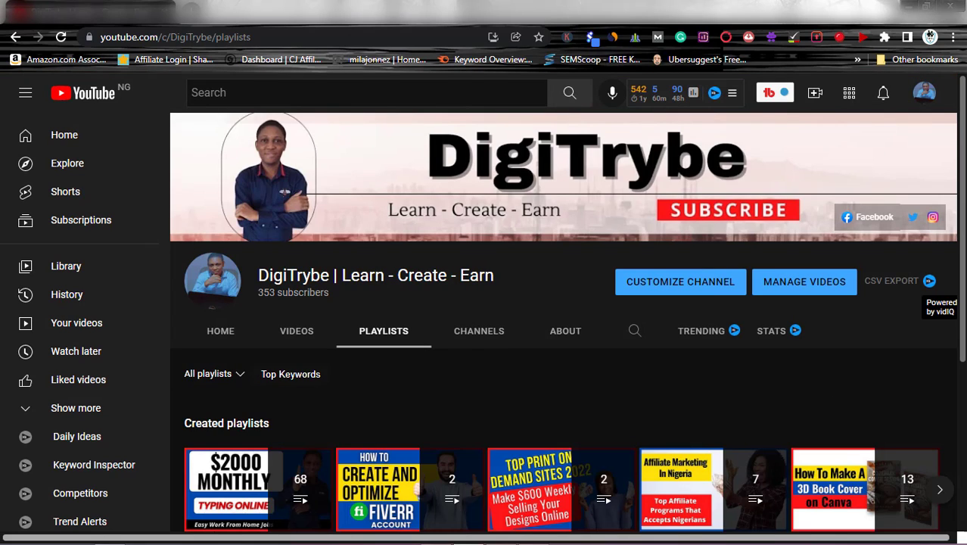
scroll(960, 343, "down", 3)
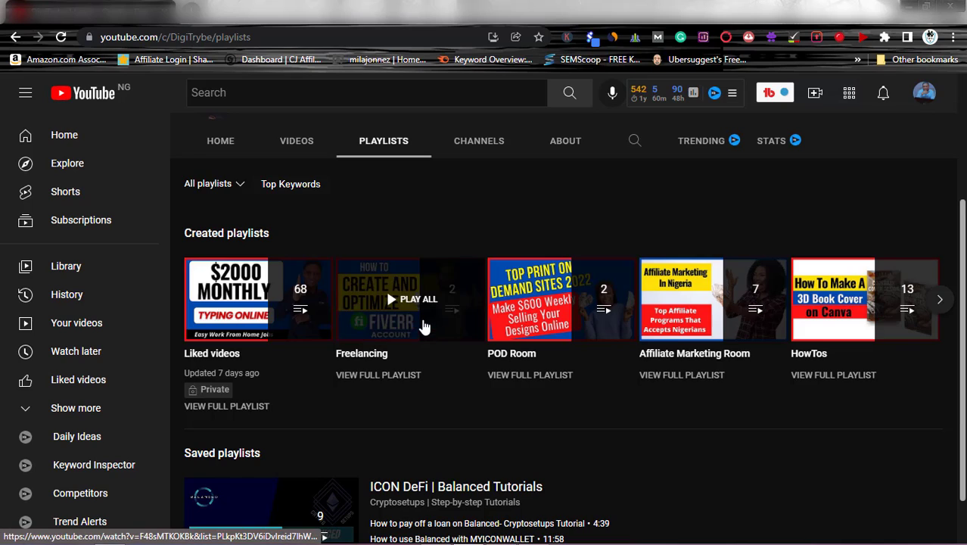
left_click(424, 334)
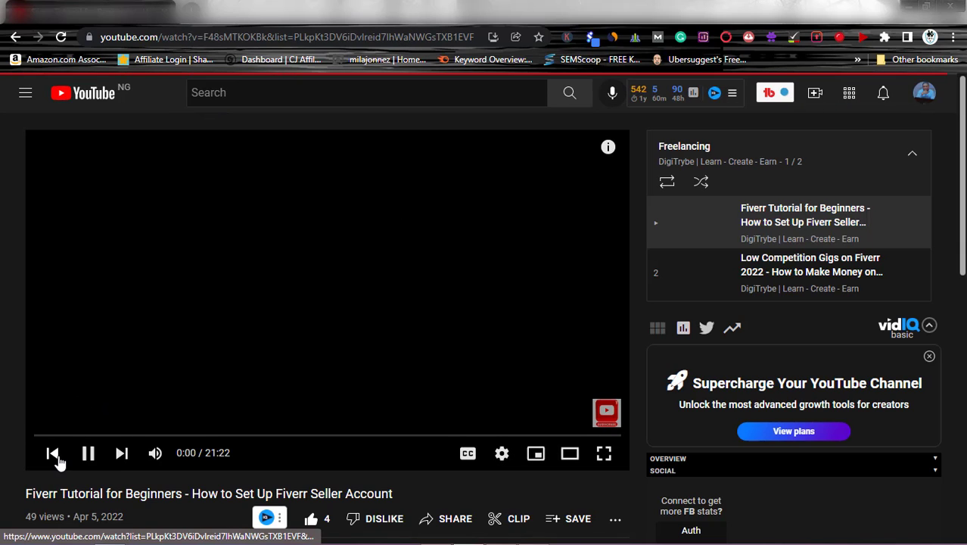
left_click(87, 453)
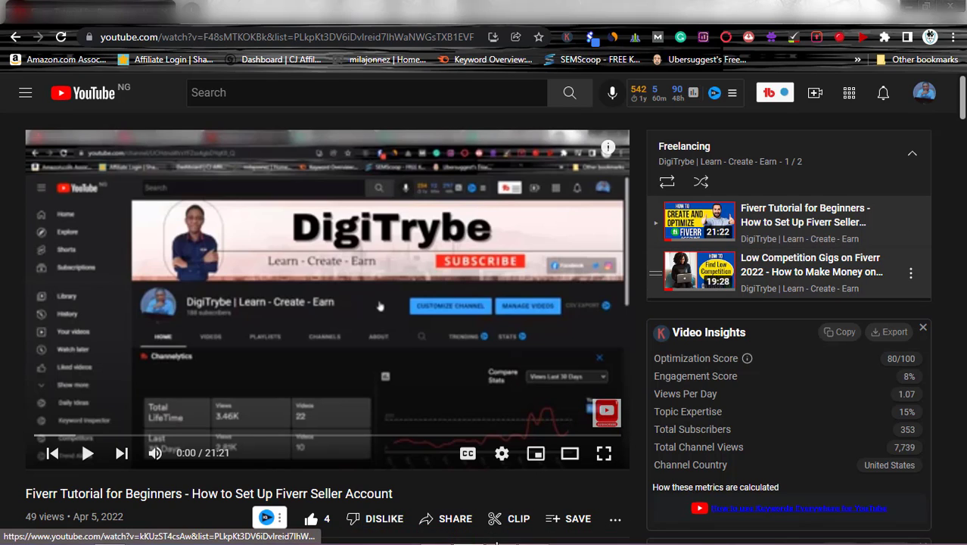
Switch to Microsoft Edge and highlight the "cookbook covers" search term and the number of available services on Fiverr.
mouse_move(471, 532)
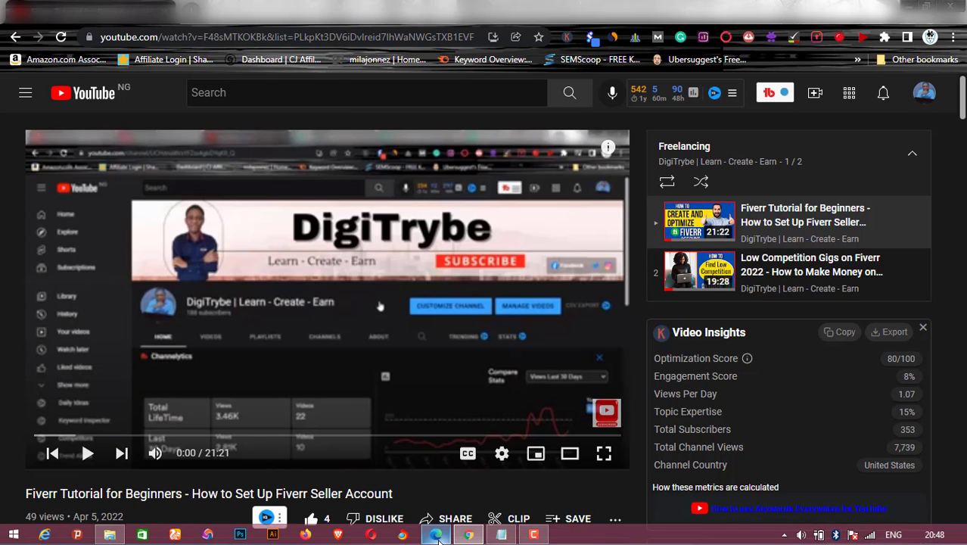
left_click(437, 539)
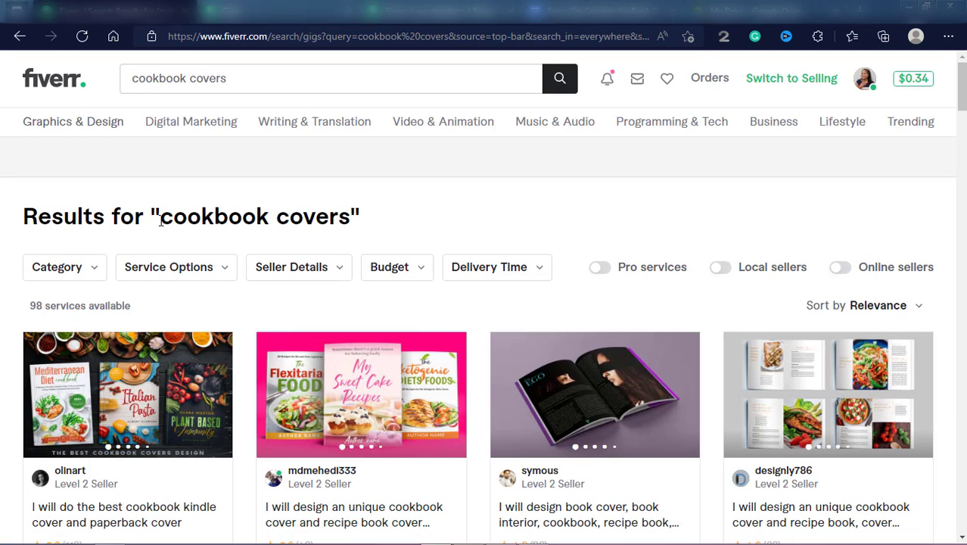
left_click_drag(161, 222, 352, 217)
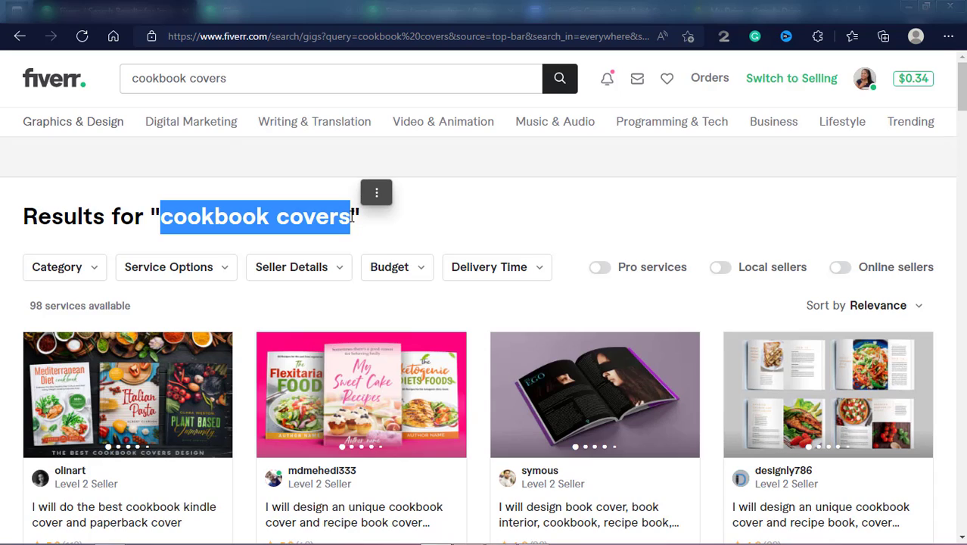
left_click(165, 291)
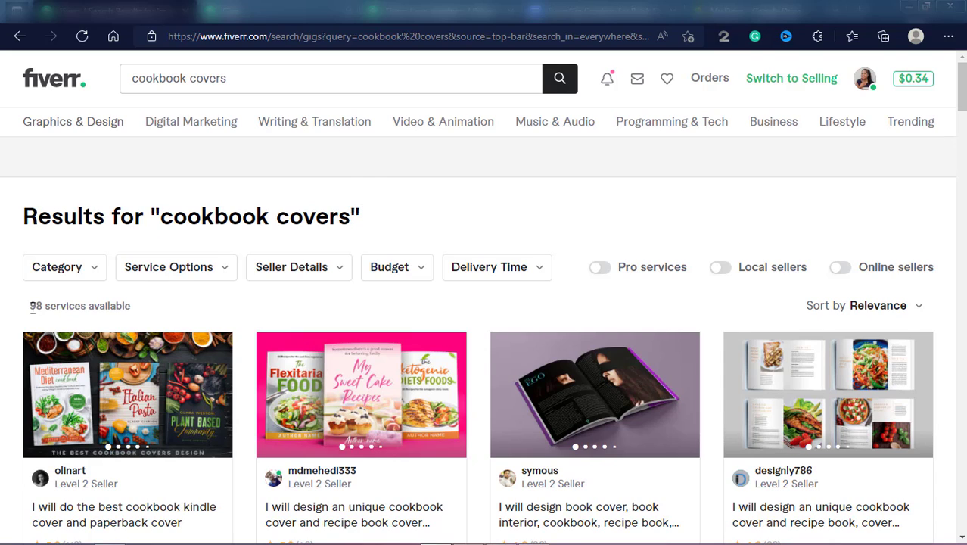
left_click_drag(32, 307, 139, 314)
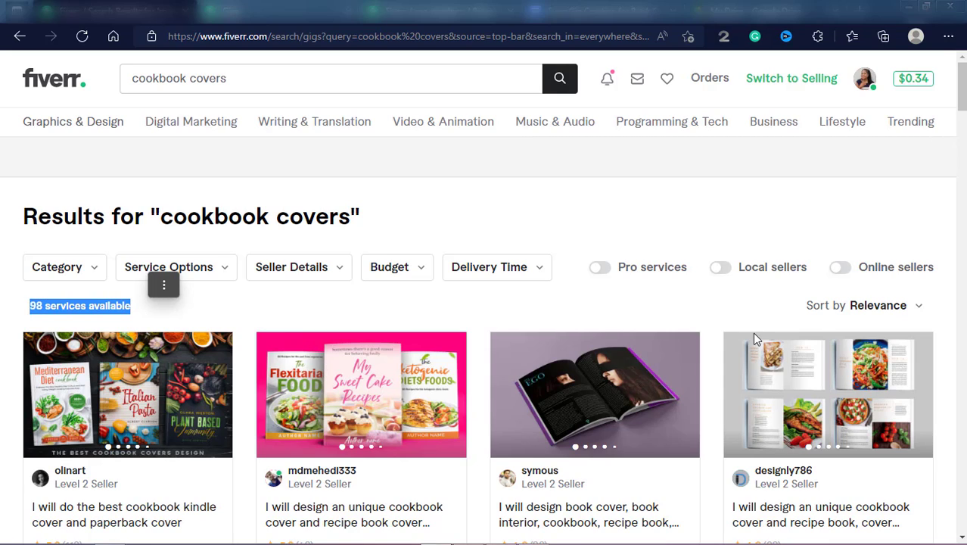
Filter the cookbook covers results to online sellers only and highlight the number of available services.
left_click(841, 268)
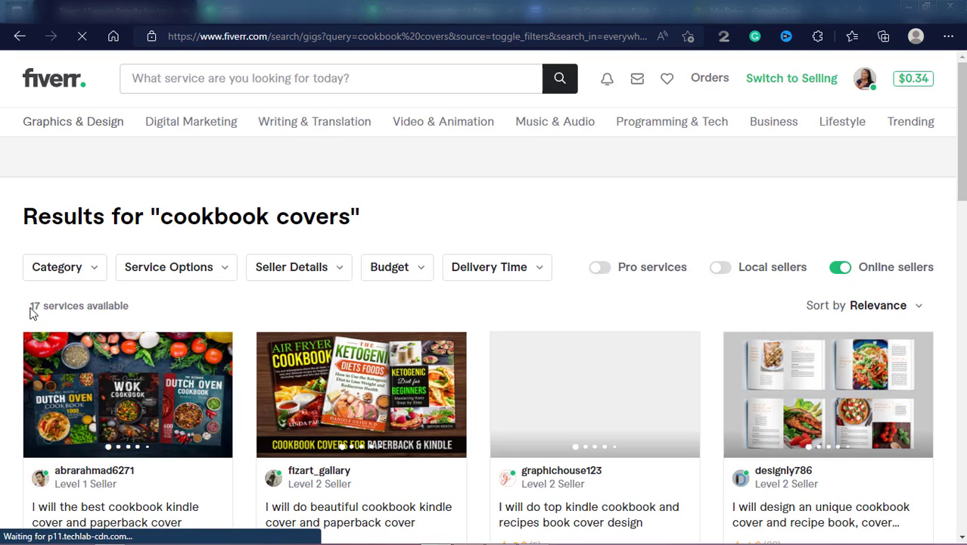
left_click_drag(32, 309, 145, 305)
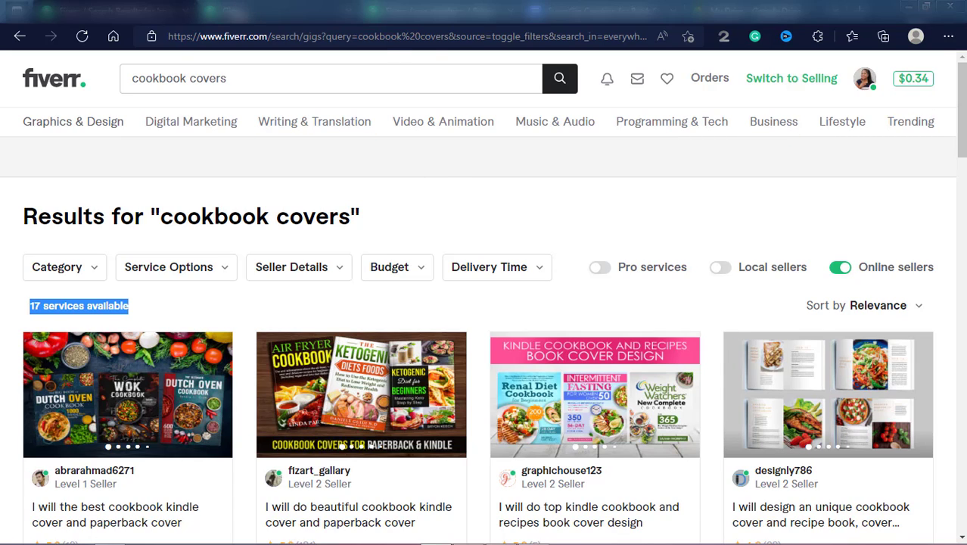
Open the Fiverr seller account's Earnings page and highlight the net income amount.
left_click(428, 10)
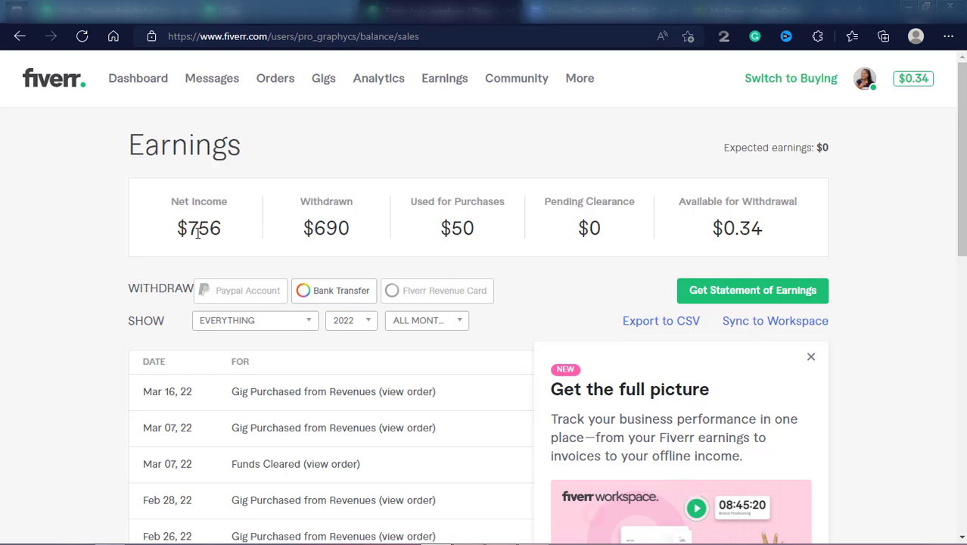
left_click_drag(185, 229, 233, 237)
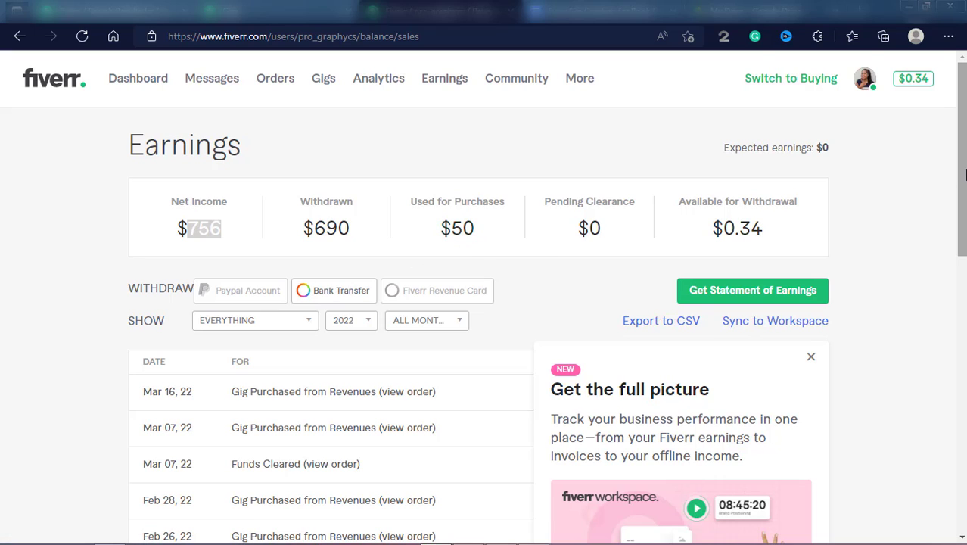
mouse_move(966, 175)
left_mouse_down()
mouse_move(966, 214)
mouse_move(966, 189)
left_mouse_up()
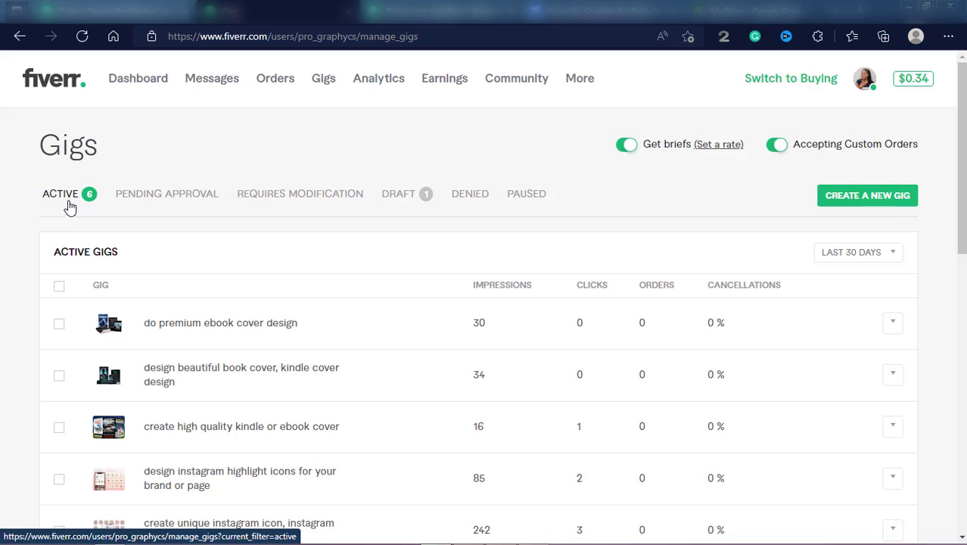
Look through the seller account's list of active gigs and return to the Earnings page.
left_click_drag(966, 185, 966, 229)
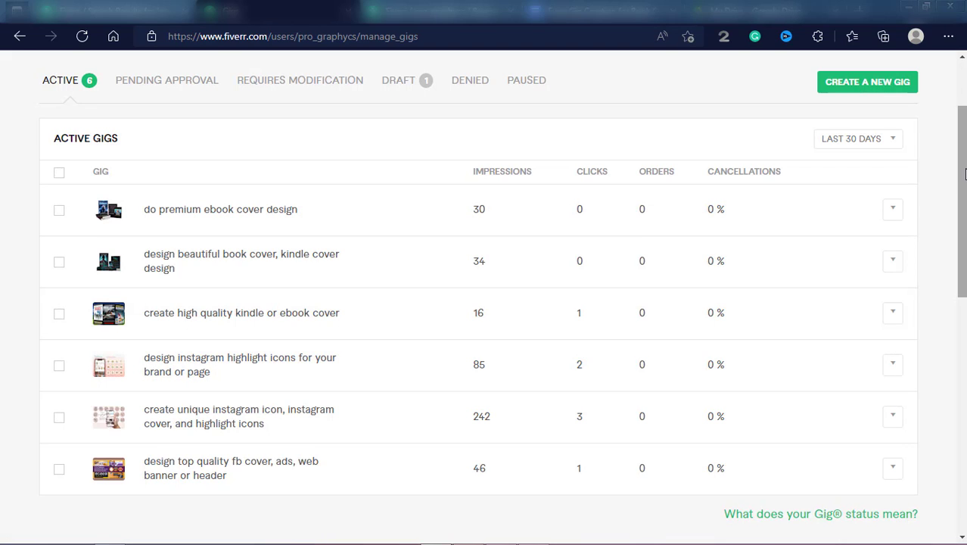
left_click_drag(965, 174, 962, 121)
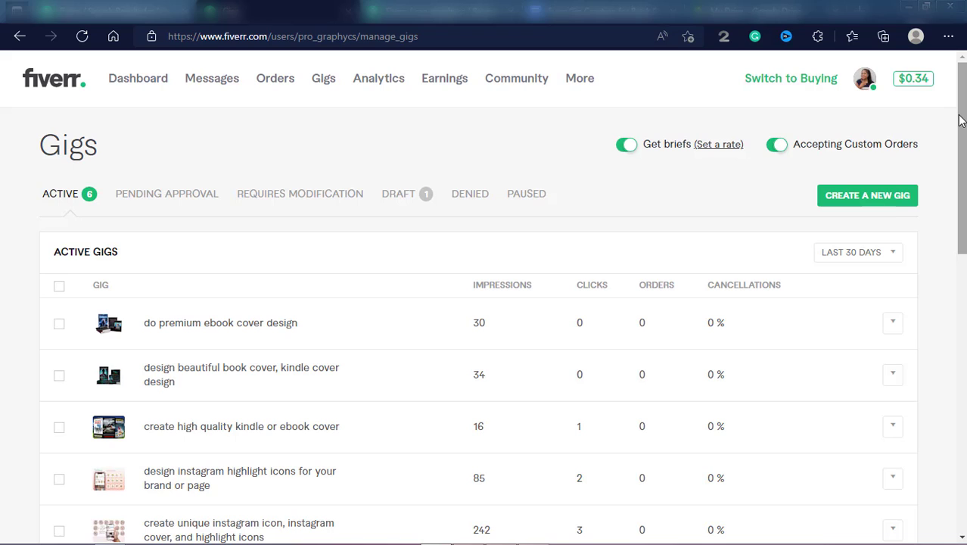
left_click(412, 12)
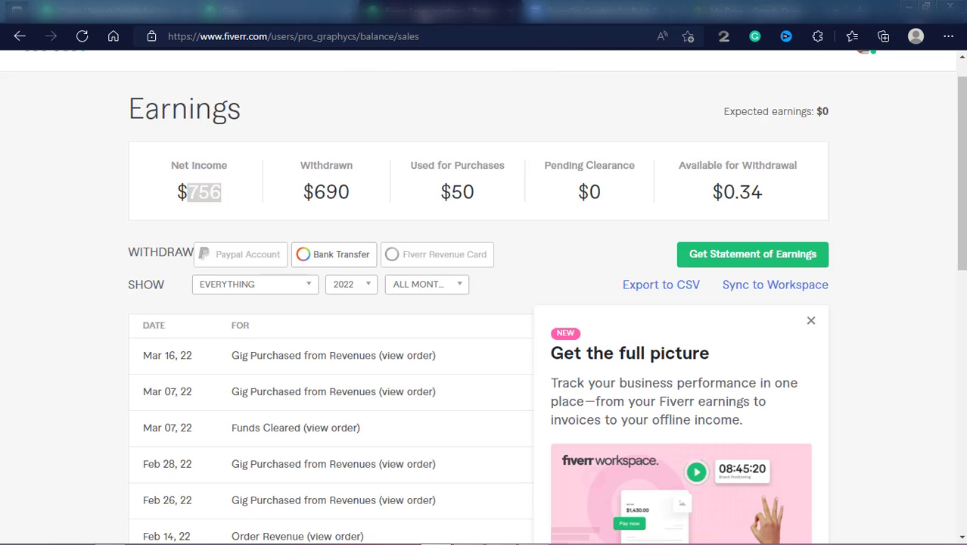
Search Fiverr for "book covers" by shortening the earlier search term, and highlight the number of available services.
left_click(113, 11)
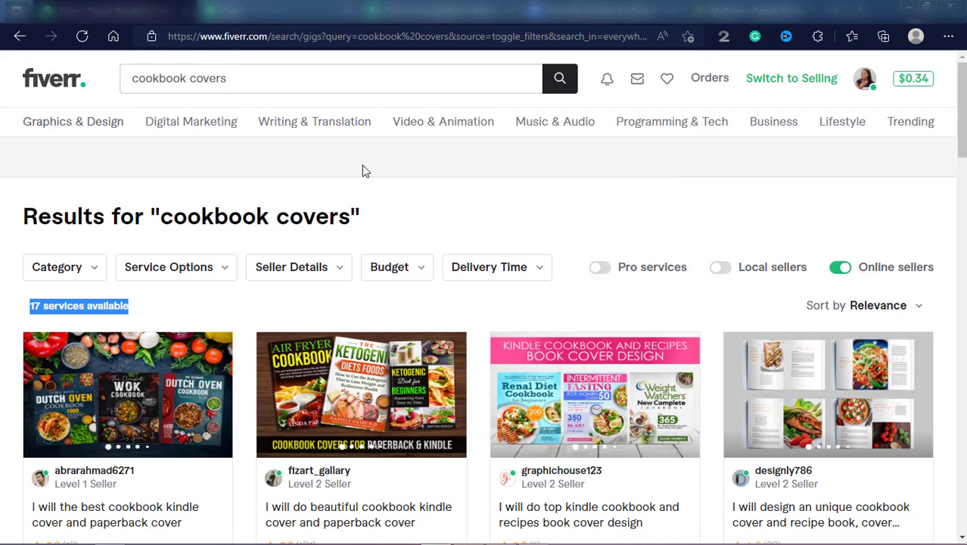
left_click(187, 79)
left_click_drag(162, 78, 118, 83)
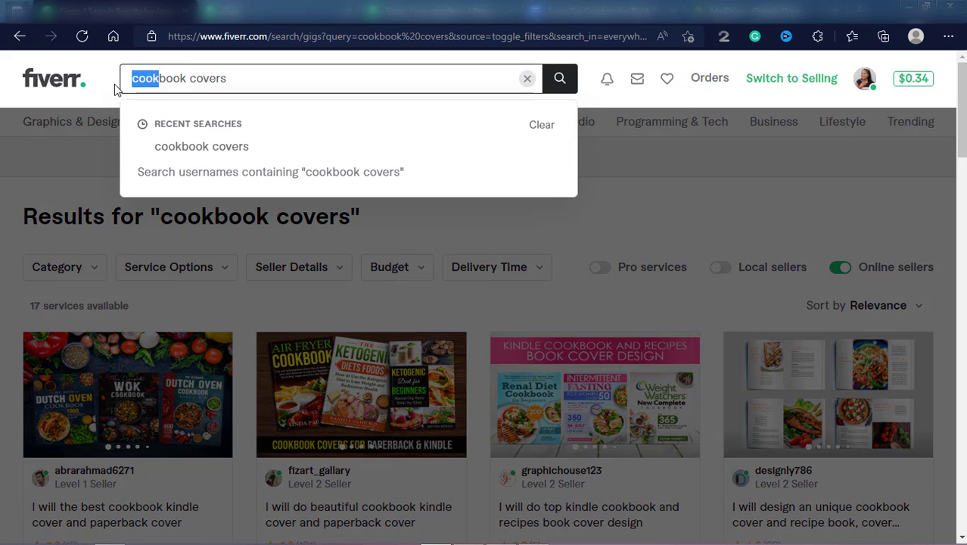
key("BackSpace")
key("Return")
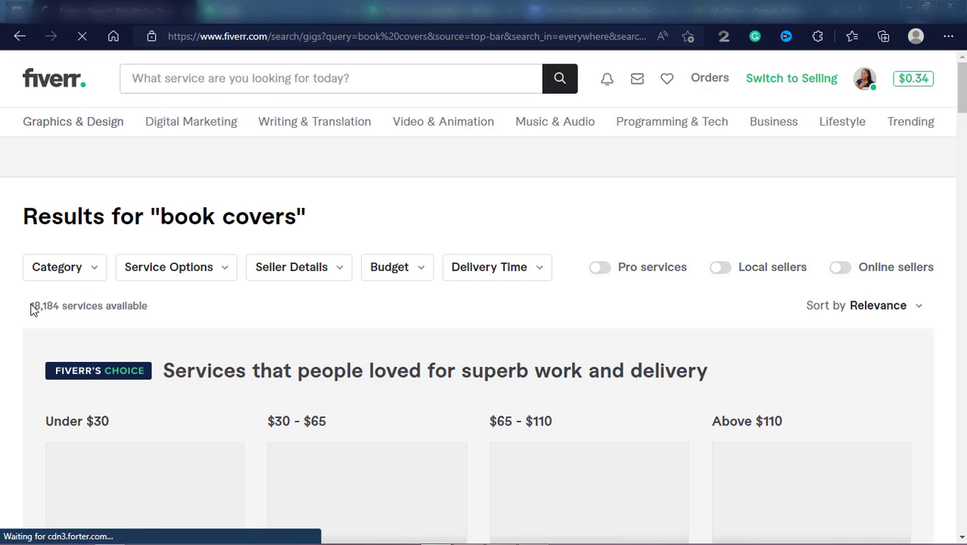
left_click_drag(29, 309, 171, 309)
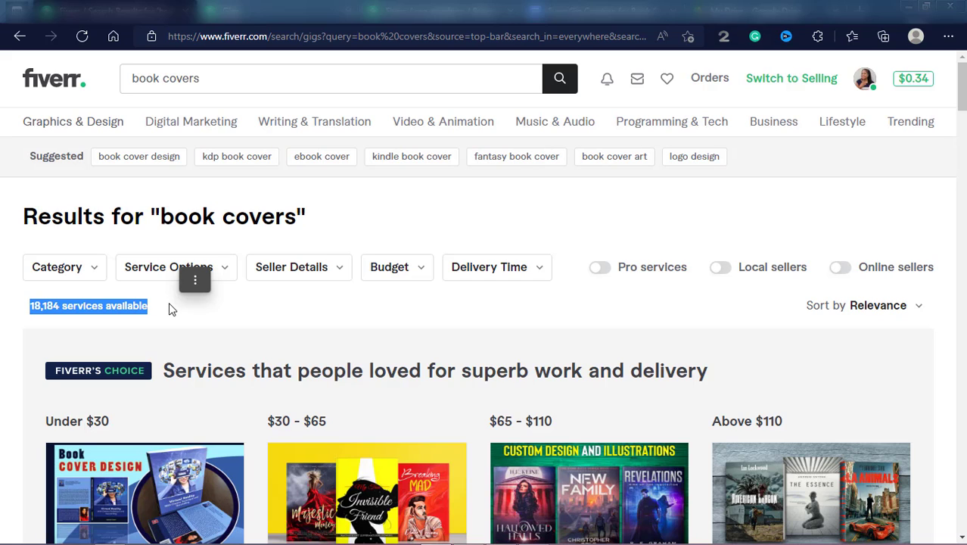
Search Fiverr for "cookbook covers" again and look through the listed gigs with their ratings and starting prices.
left_click(133, 79)
type("cook")
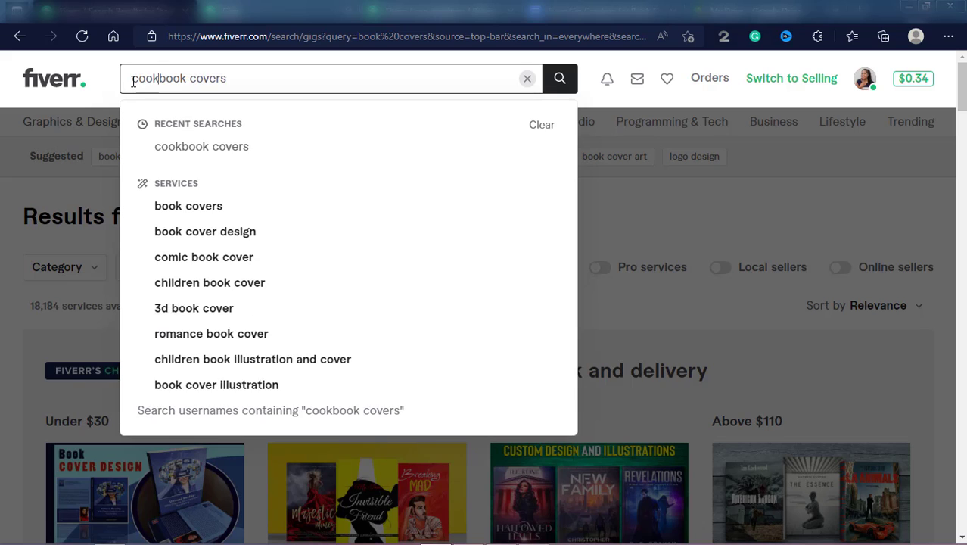
key("Return")
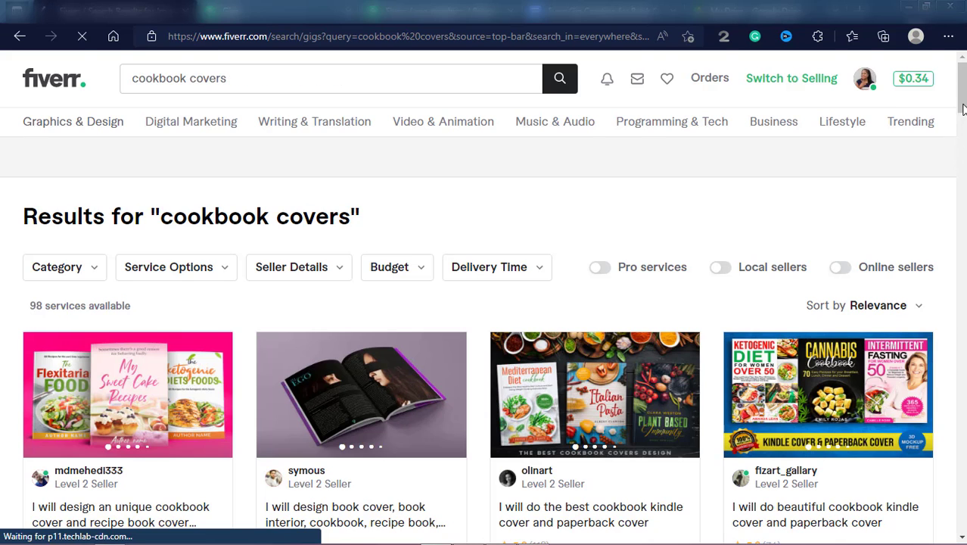
scroll(963, 125, "down", 5)
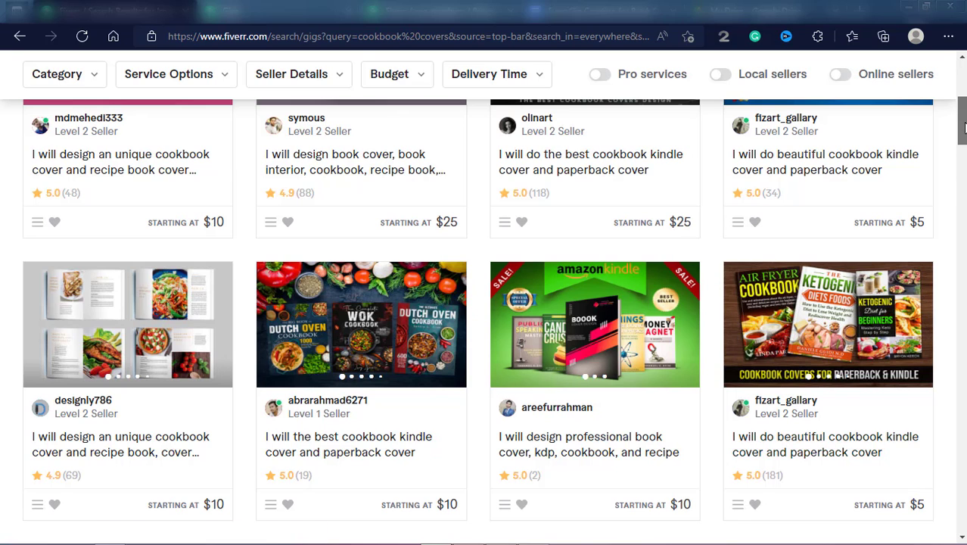
left_click_drag(962, 121, 960, 79)
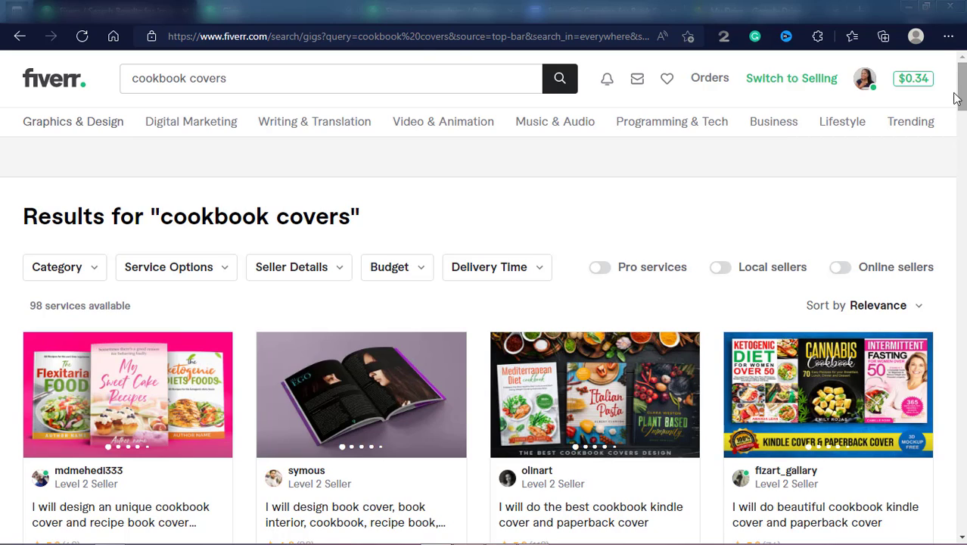
View the first gig description in the Google Docs document "Fverr Gig Creation for Book Covers" and return to the cookbook covers results.
left_click(262, 21)
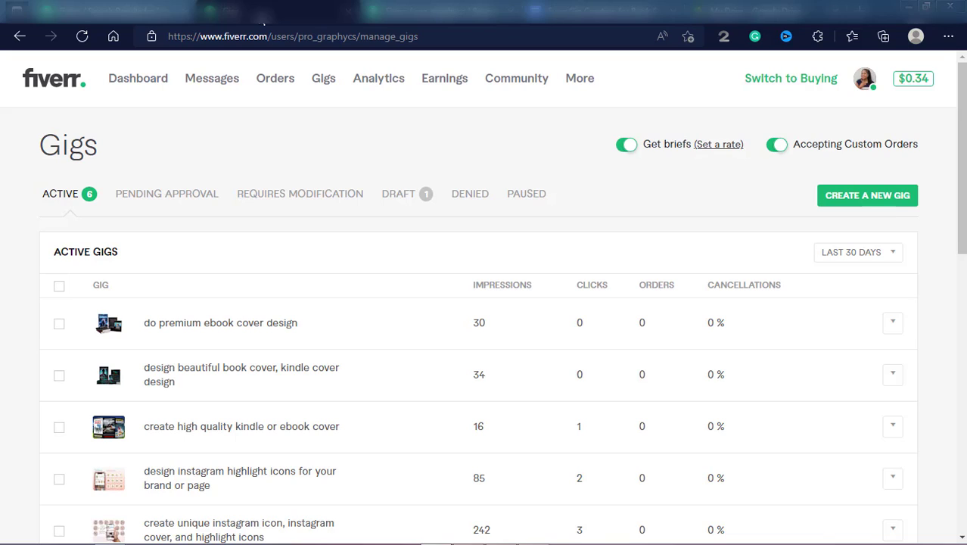
left_click(598, 11)
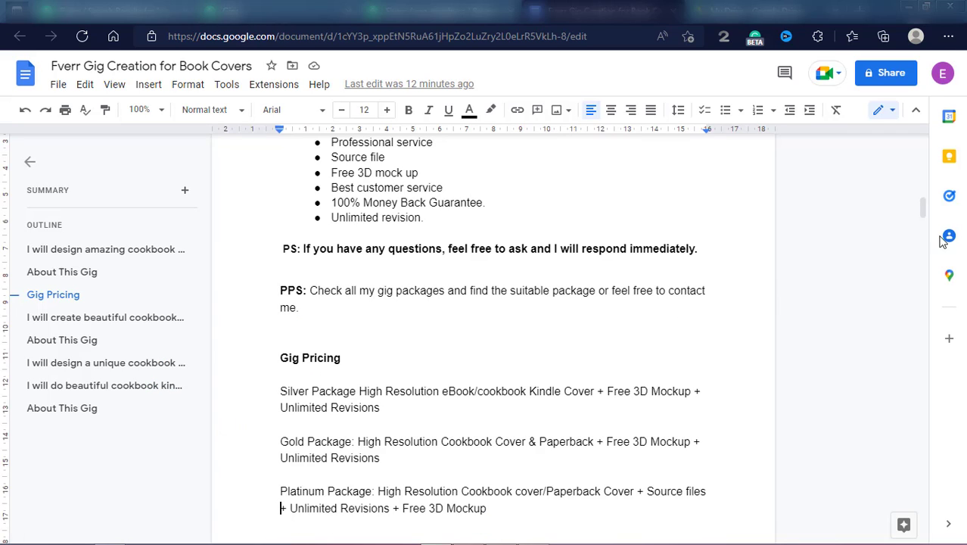
left_click_drag(923, 208, 922, 141)
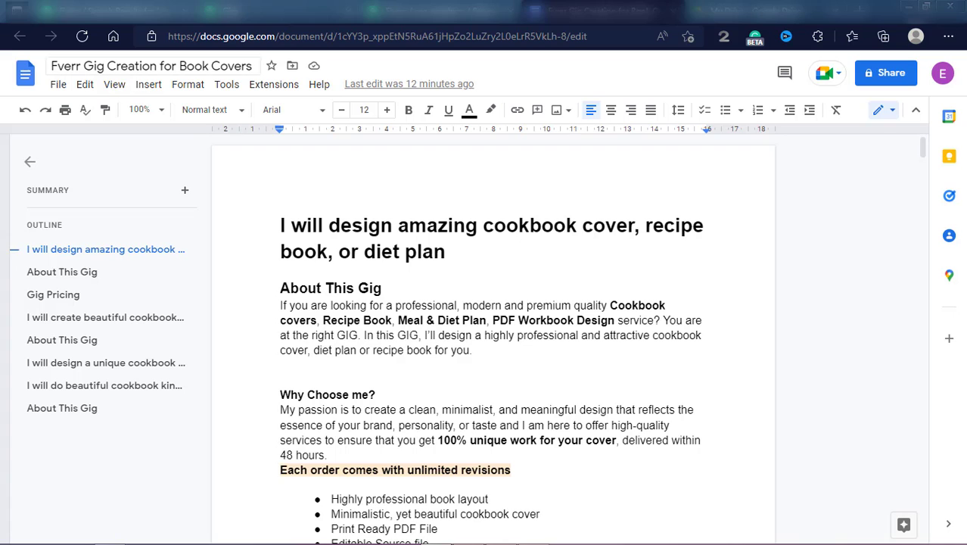
left_click(106, 10)
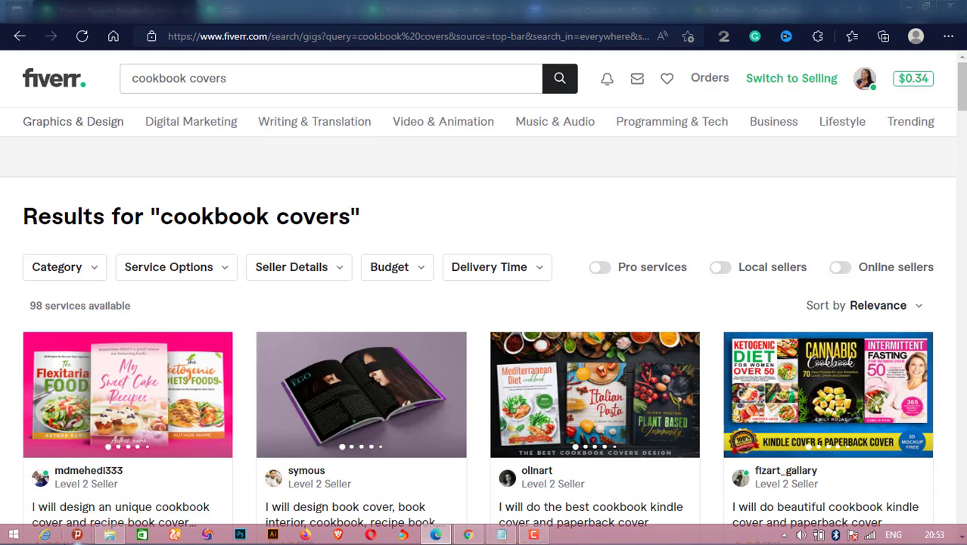
In File Explorer's Desktop folder "gig images", preview "Best Cookbook Cover Design Service on Fiverr" and "amazing cookbook cover design" with a widened preview area.
left_click(76, 536)
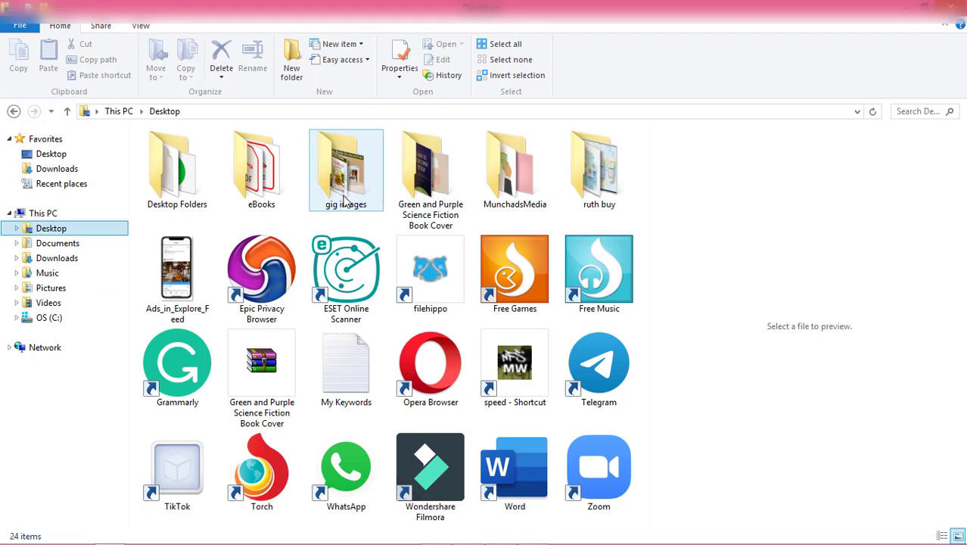
double_click(347, 189)
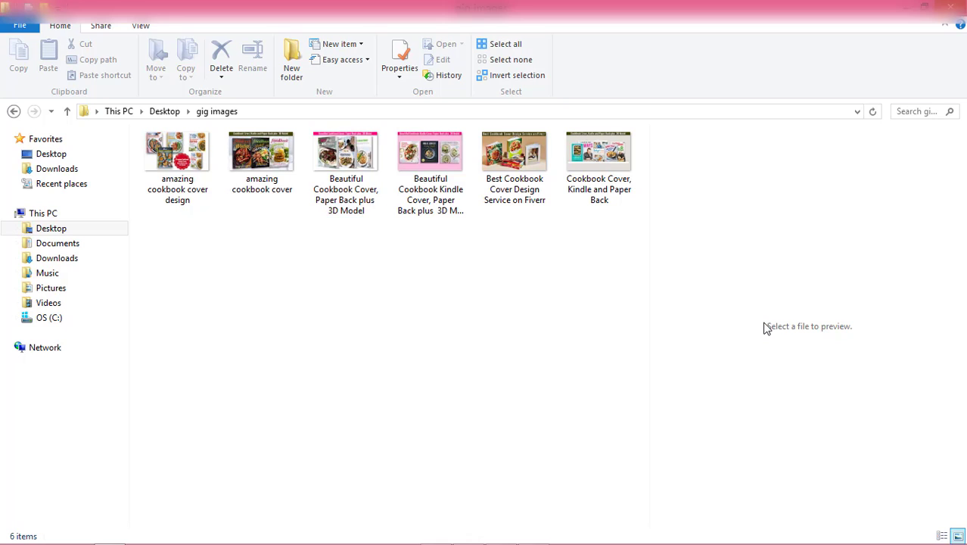
left_click(513, 153)
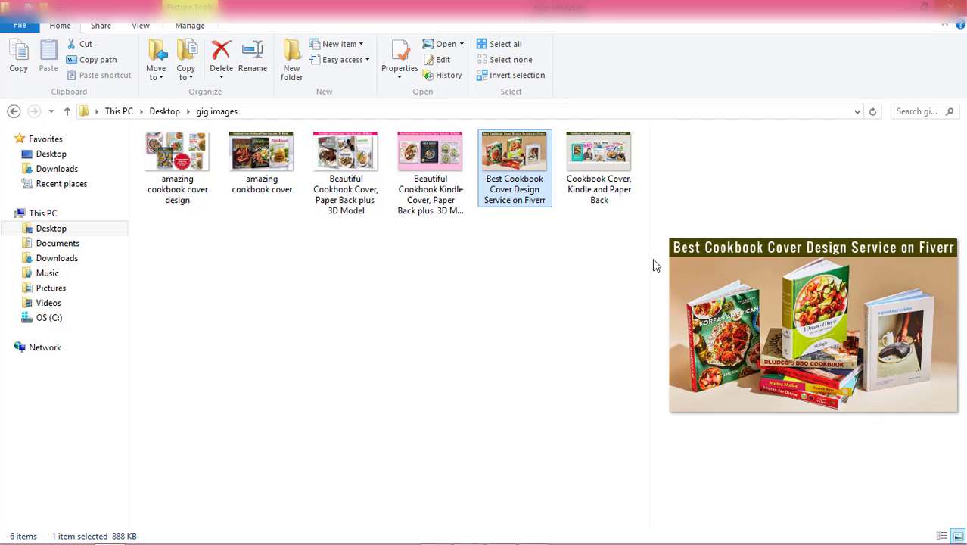
left_click_drag(648, 261, 482, 285)
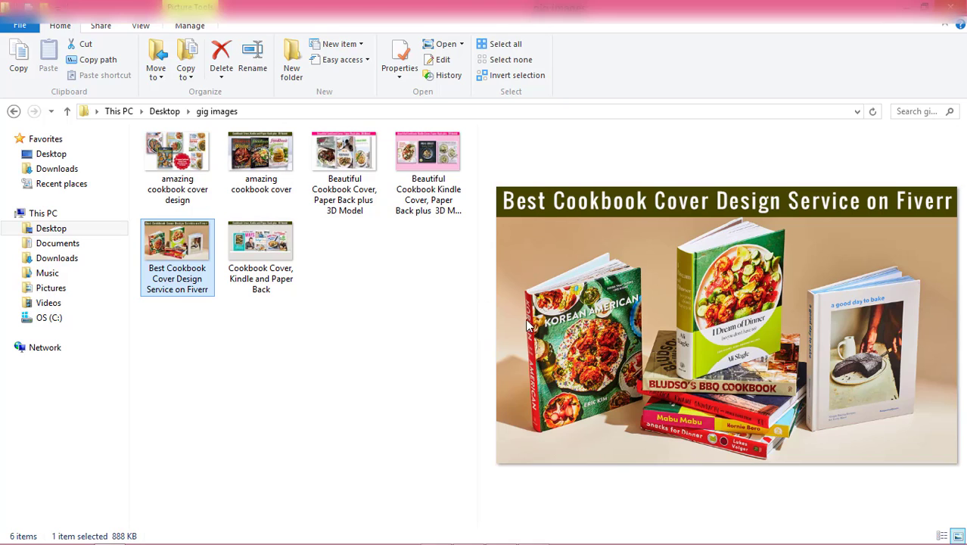
left_click(184, 161)
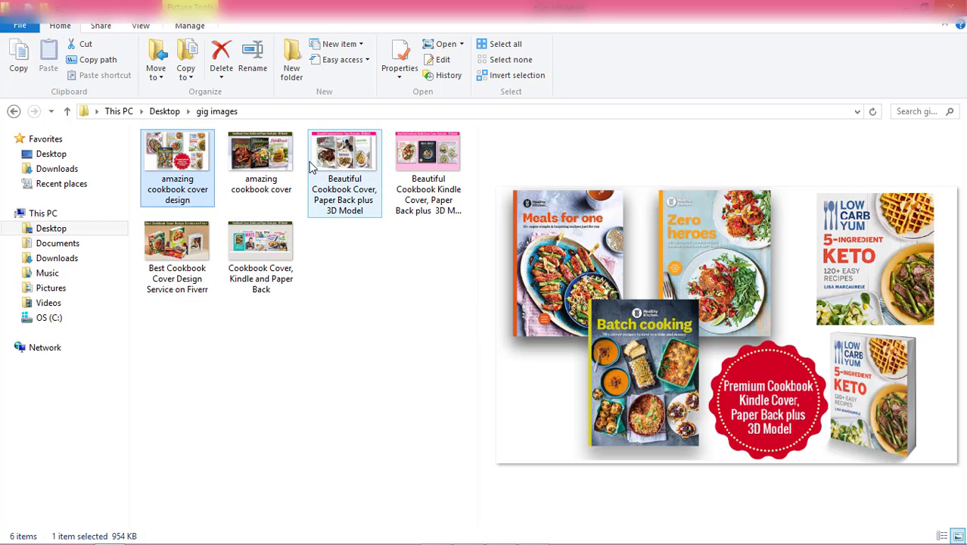
Preview the "Beautiful Cookbook Cover", "Beautiful Cookbook Kindle Cover" and "Cookbook Cover, Kindle and Paper Back" images, ending on "amazing cookbook cover design".
left_click(349, 166)
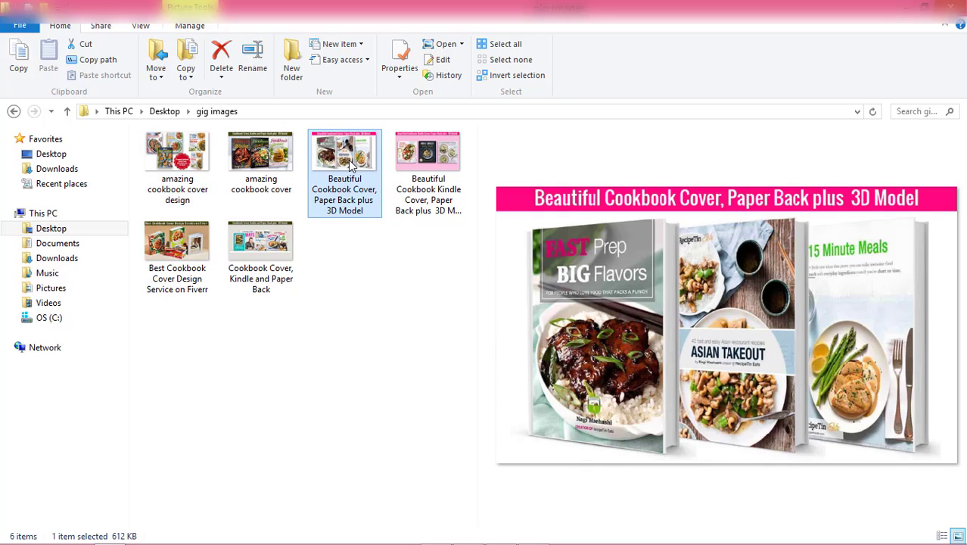
left_click(418, 157)
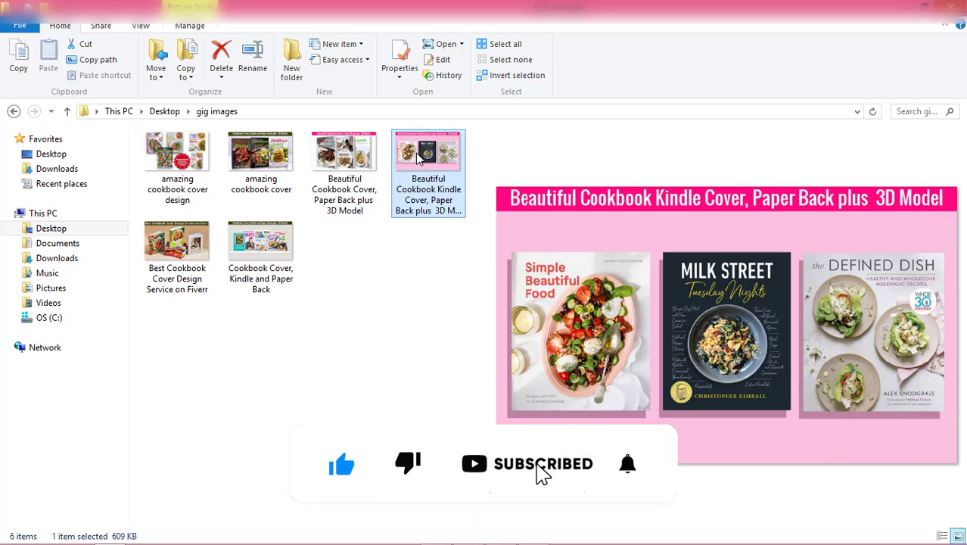
left_click(251, 264)
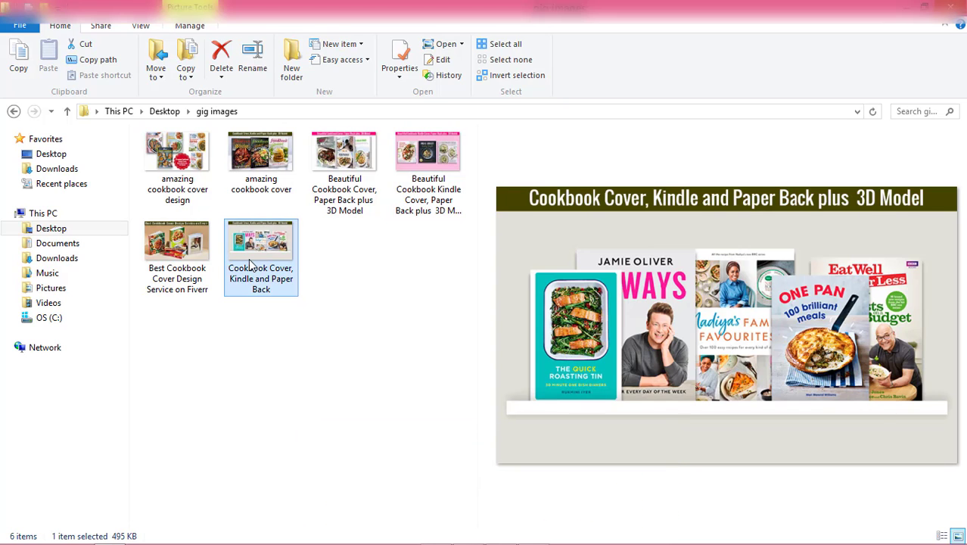
left_click(181, 168)
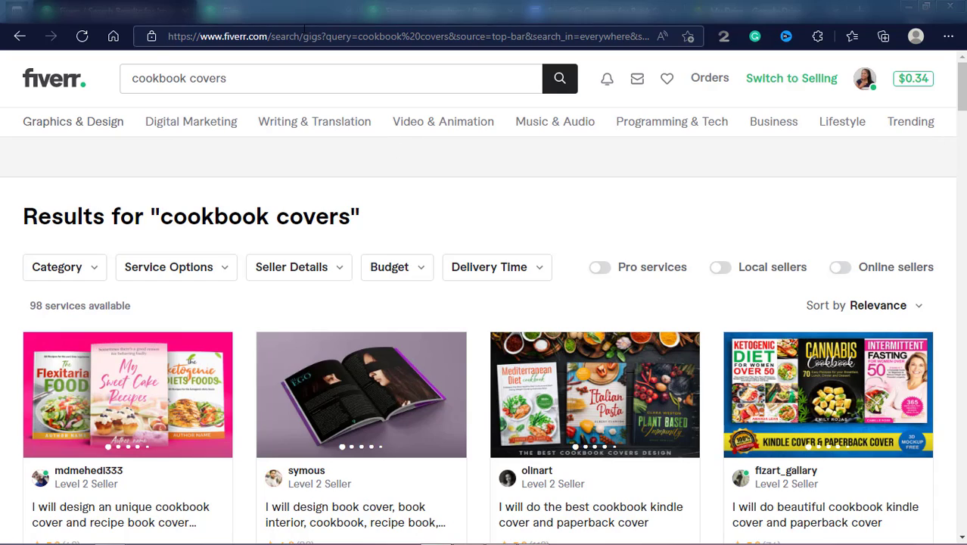
Start creating a new gig from the seller account's Gigs page on Fiverr and look over the overview form.
left_click(257, 9)
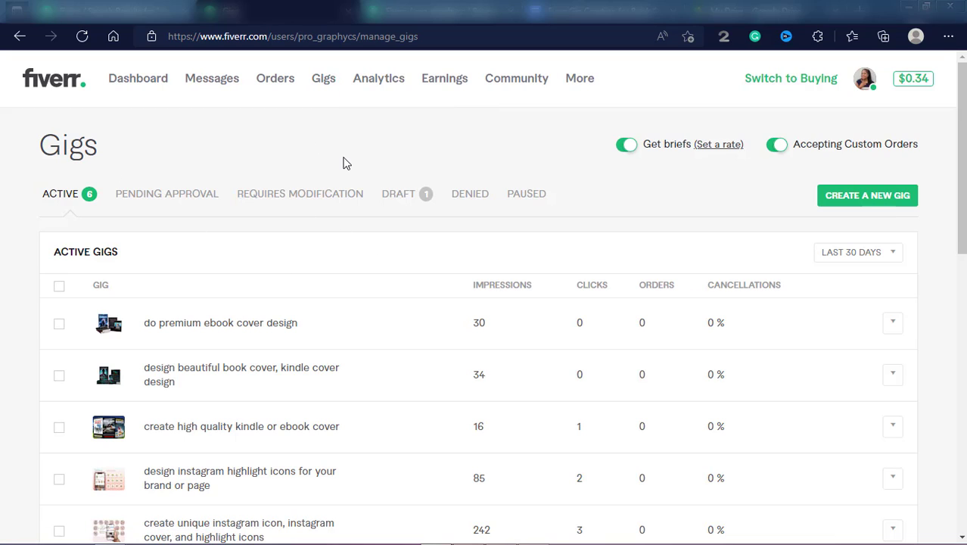
left_click(869, 198)
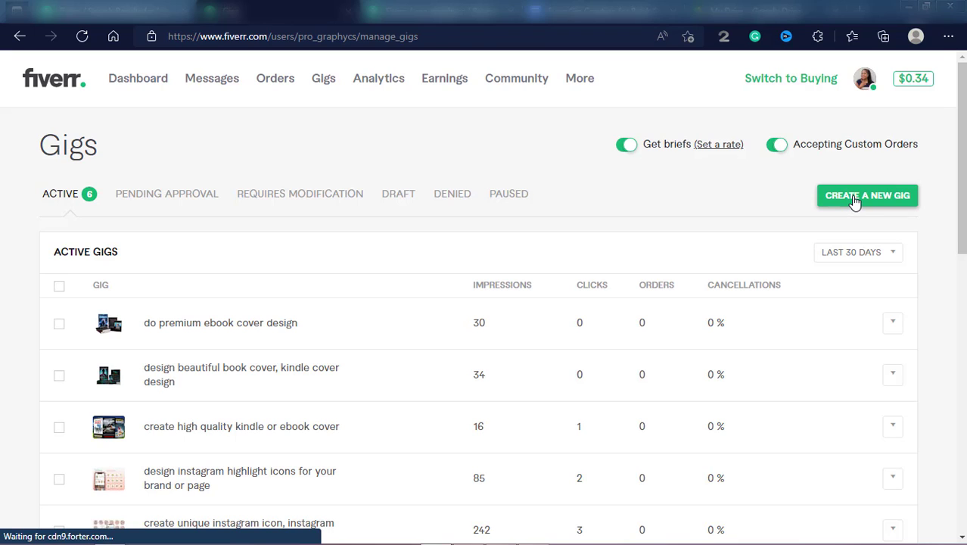
left_click(855, 198)
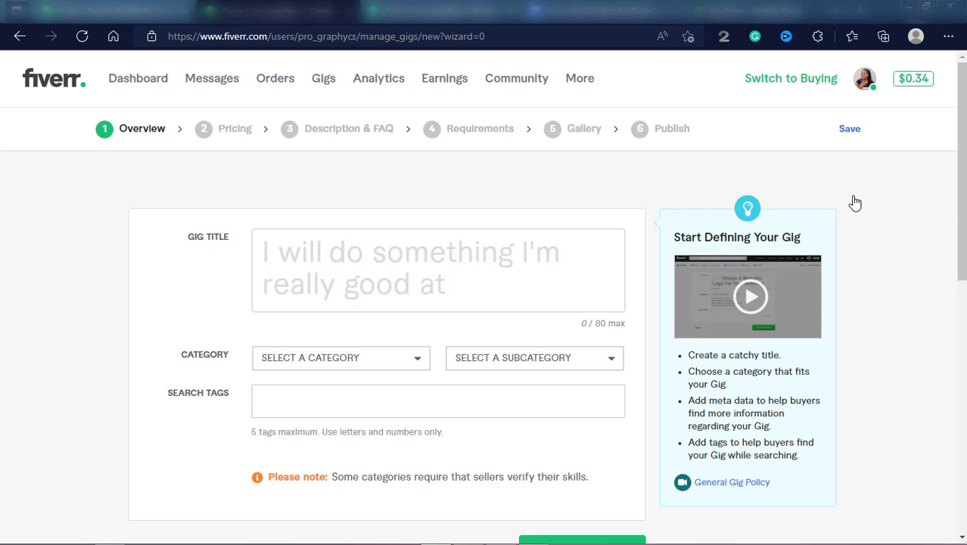
mouse_move(428, 326)
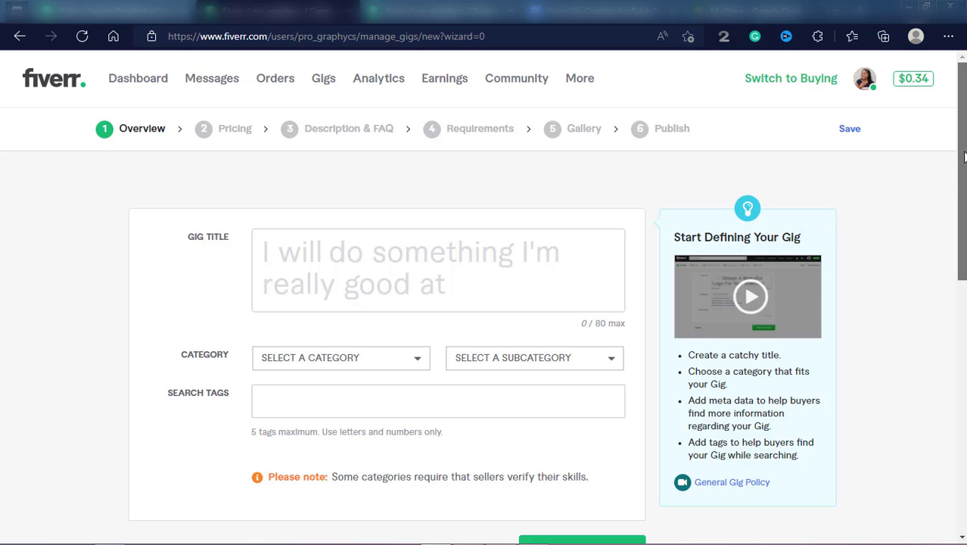
mouse_move(964, 155)
left_mouse_down()
mouse_move(964, 326)
mouse_move(965, 159)
left_mouse_up()
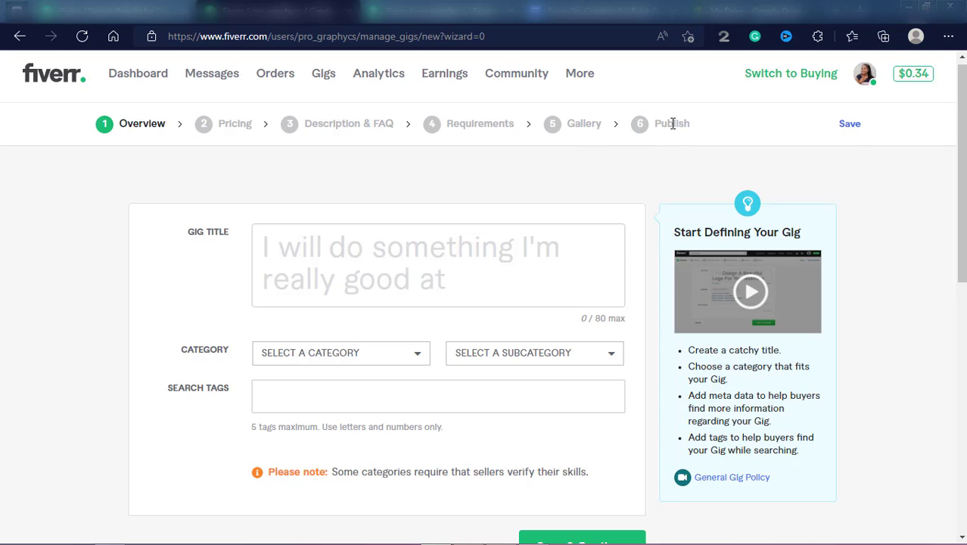
Copy "cookbook cover" from the first gig heading in the Google Docs document and paste it into the new gig's title.
left_click(513, 267)
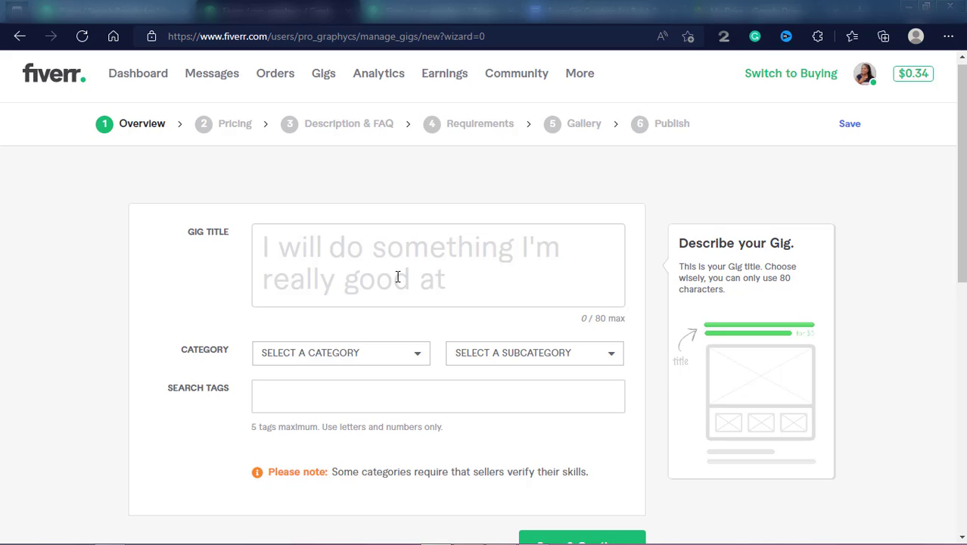
left_click(585, 9)
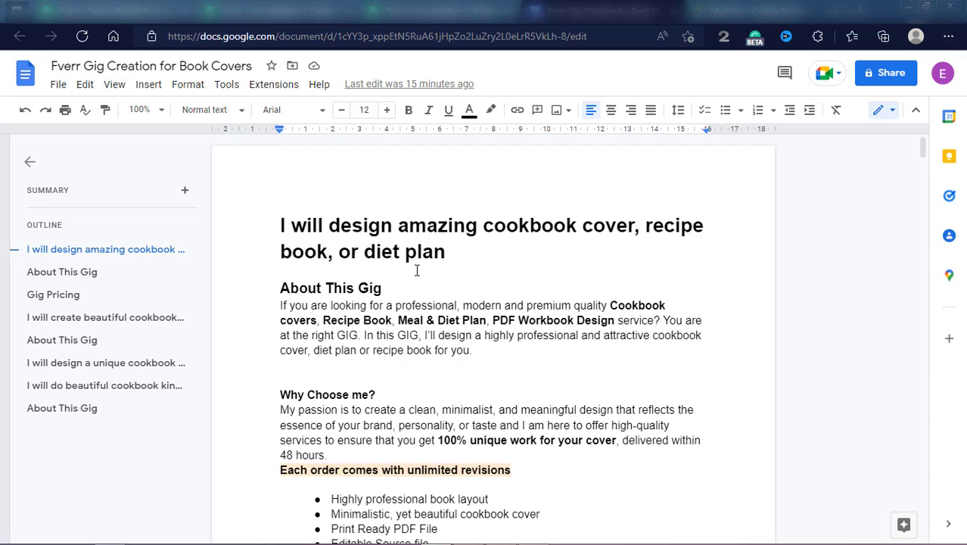
left_click_drag(483, 225, 637, 222)
key("ctrl+c")
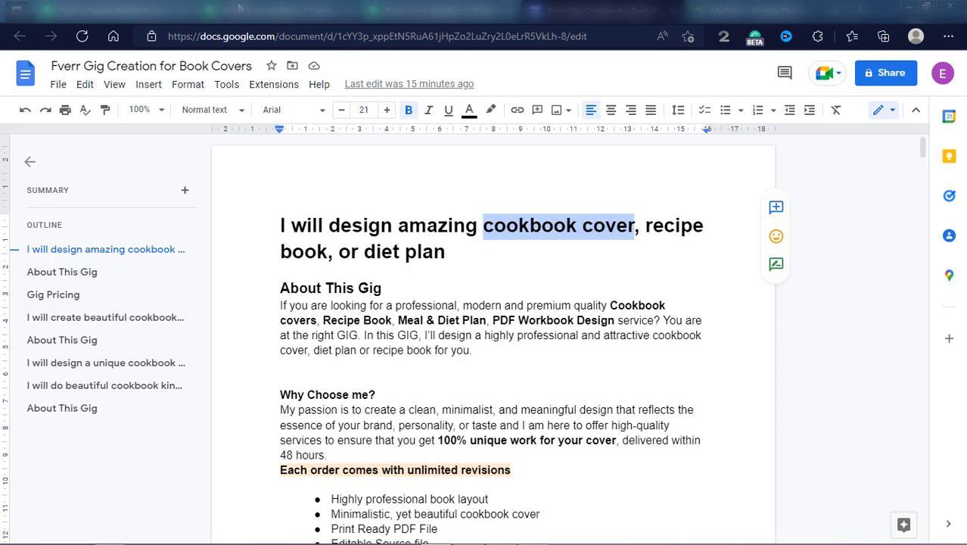
left_click(268, 10)
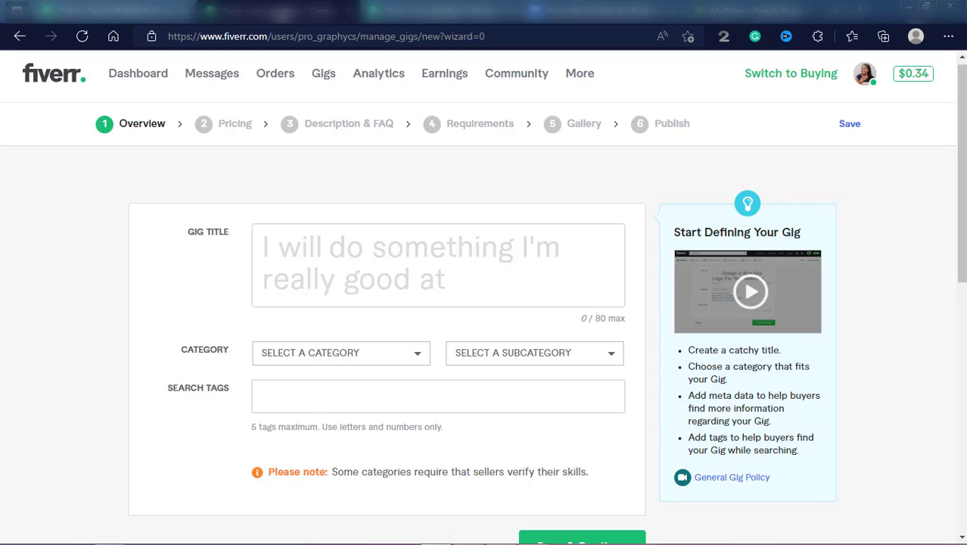
left_click(344, 252)
key("ctrl+v")
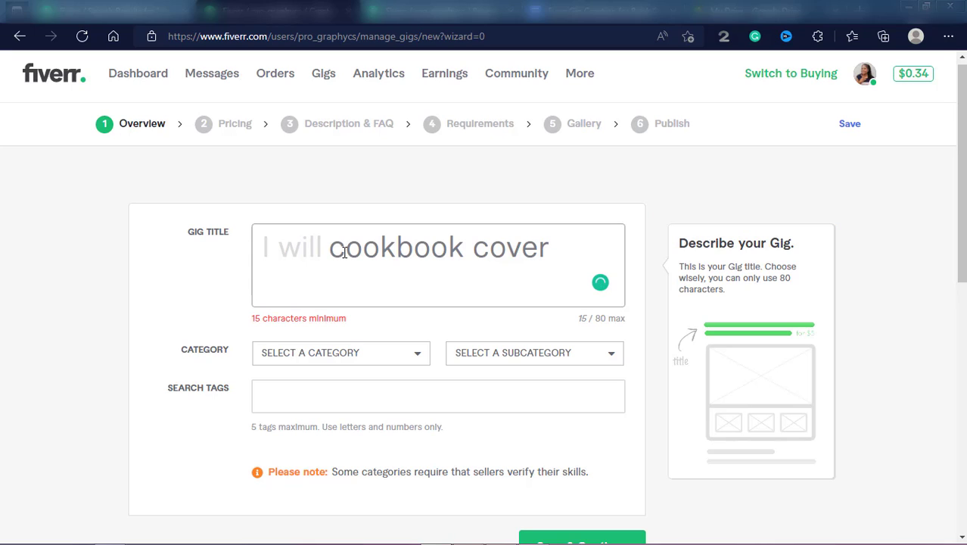
Extend the gig title to read "cookbook kindle cover design" after the fixed "I will".
type("design")
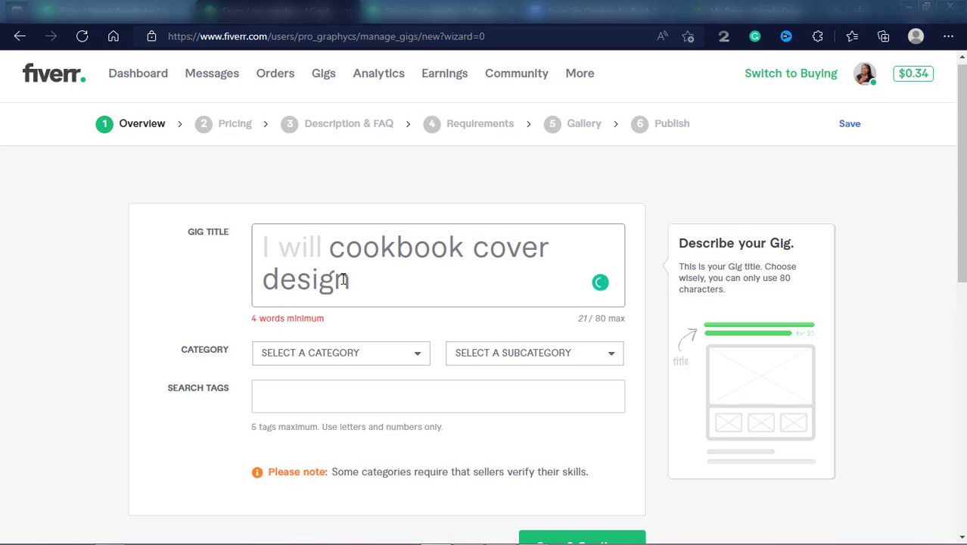
left_click(330, 240)
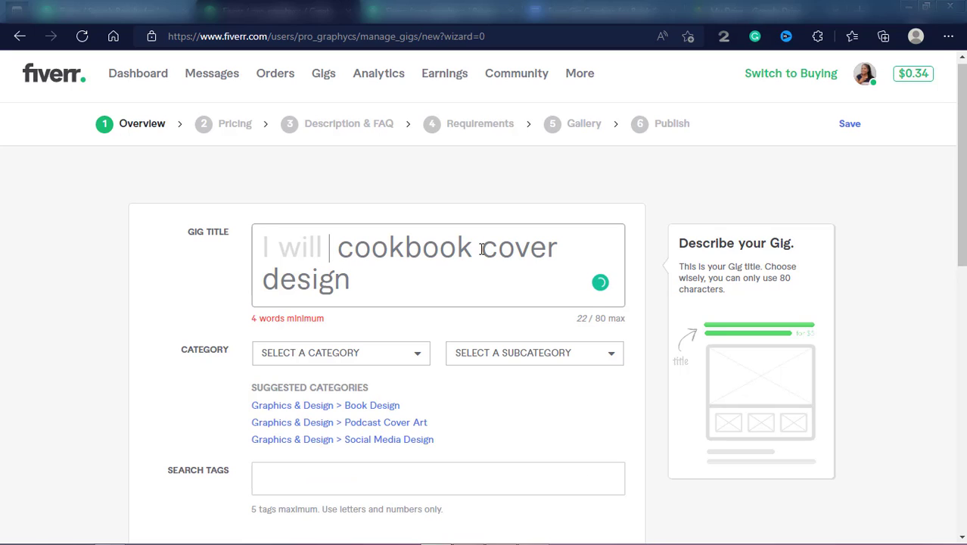
type("kin")
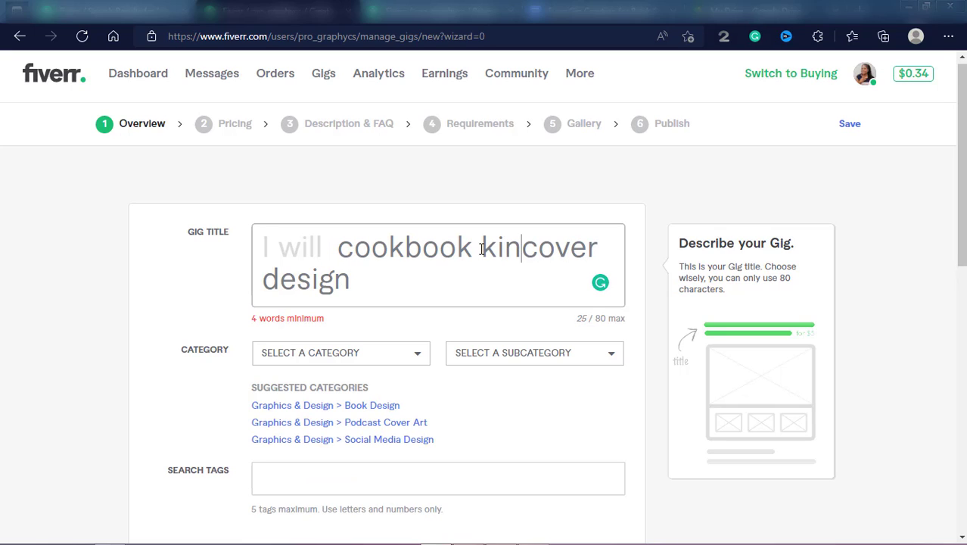
type("dle")
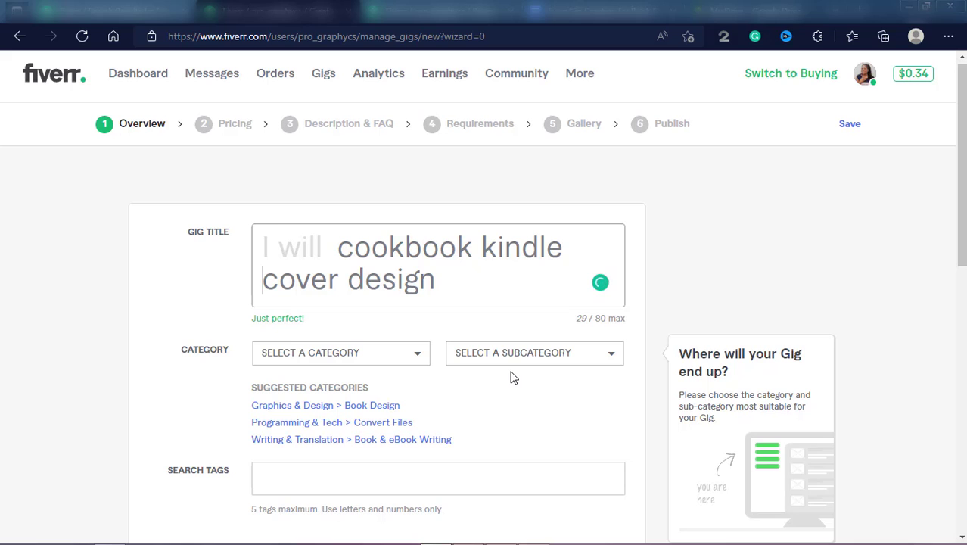
Highlight the heading "I will design amazing cookbook cover, recipe book, or diet plan" in Google Docs, and highlight the title wording in the gig form.
left_click(583, 10)
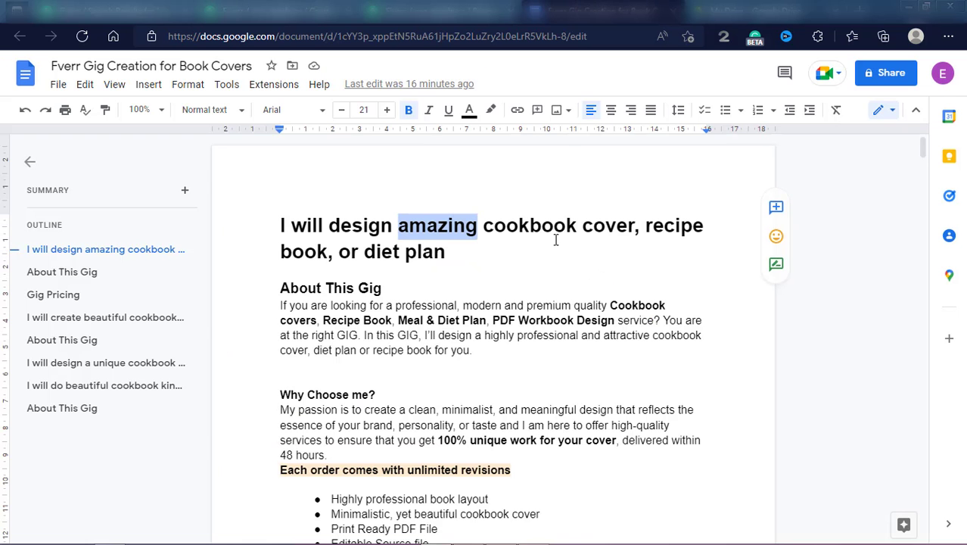
left_click_drag(466, 262, 274, 231)
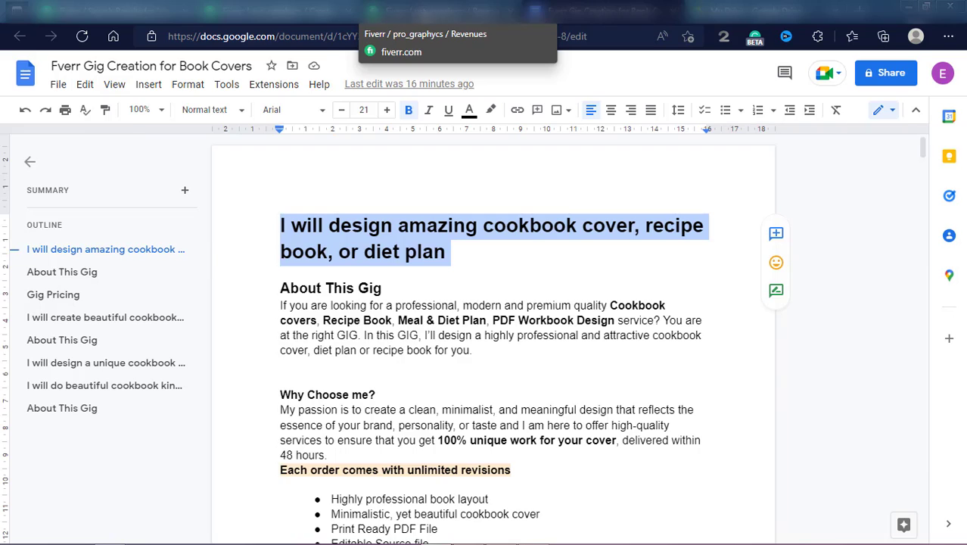
left_click(424, 9)
left_click(277, 10)
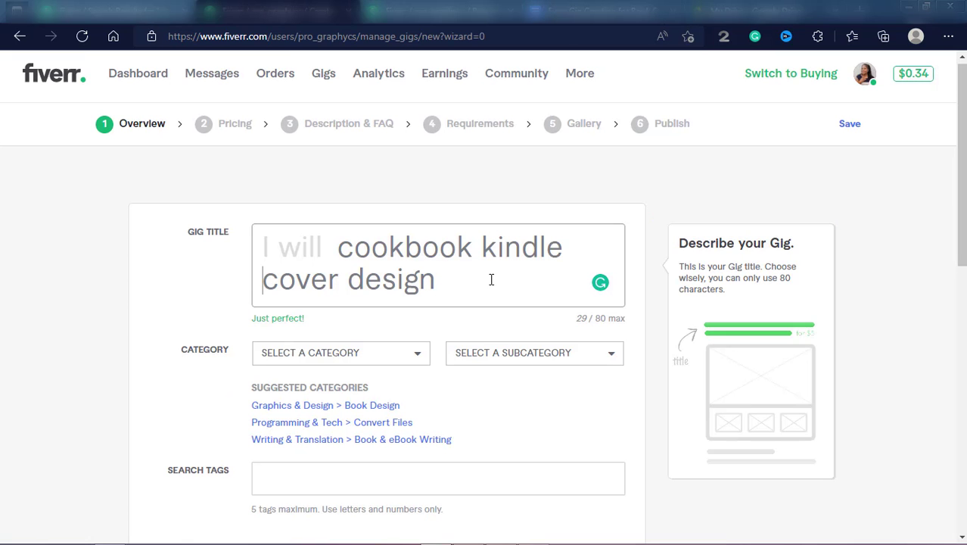
left_click_drag(441, 281, 354, 244)
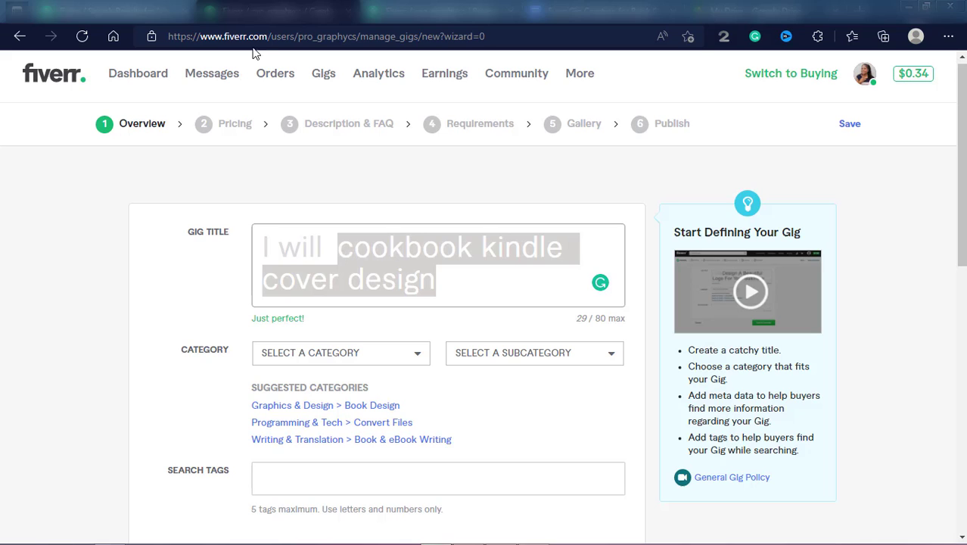
Open the first cookbook covers result, "I will design an unique cookbook cover and recipe book cover design", in a separate browser tab.
mouse_move(112, 13)
left_mouse_down()
mouse_move(195, 512)
mouse_move(128, 16)
left_mouse_up()
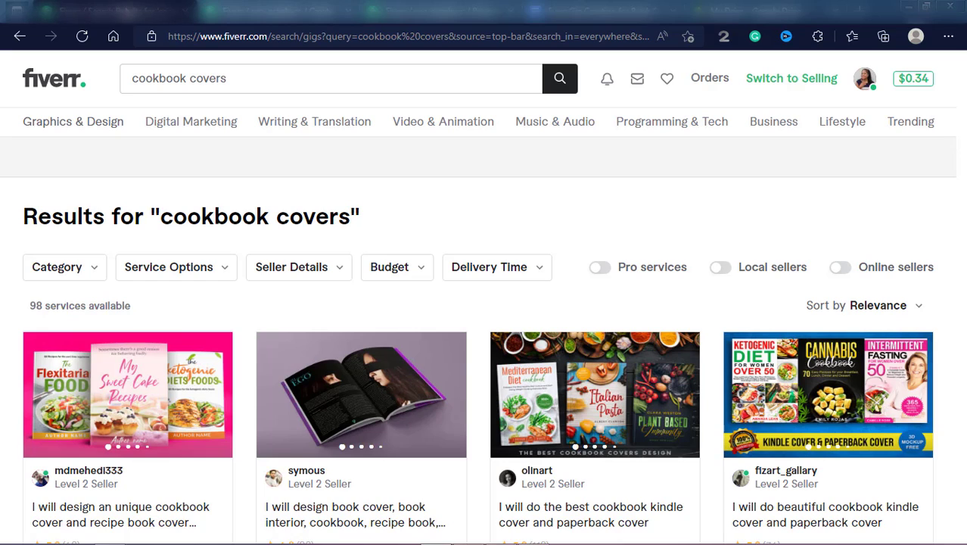
right_click(151, 513)
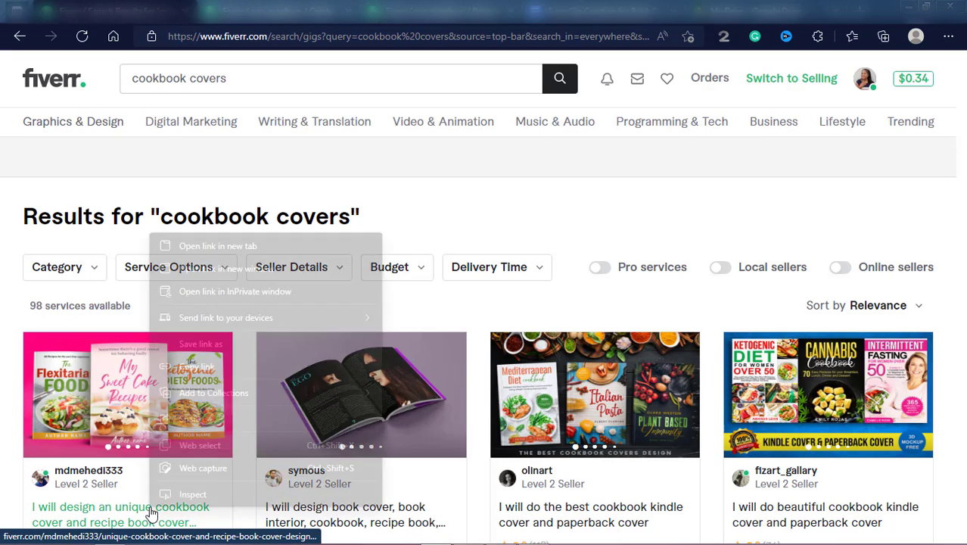
left_click(195, 254)
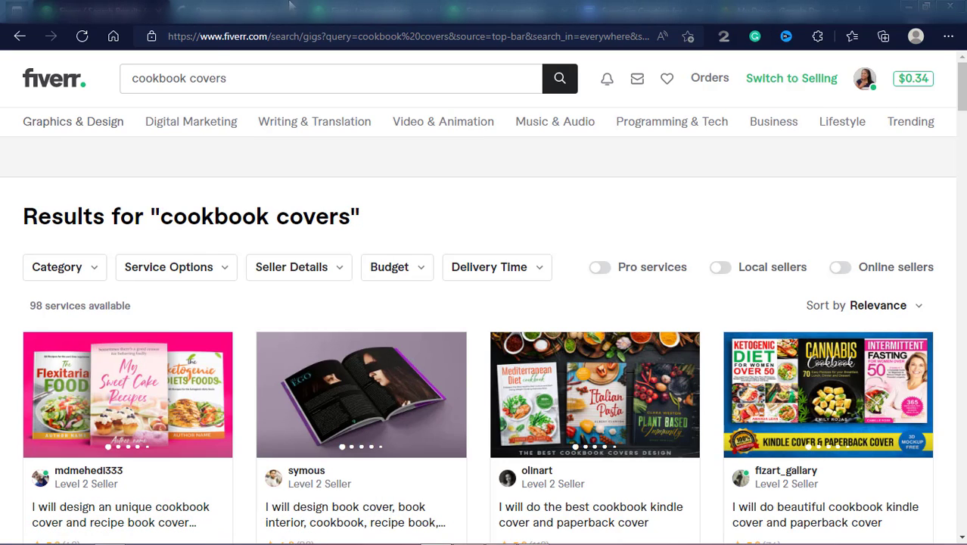
left_click(235, 12)
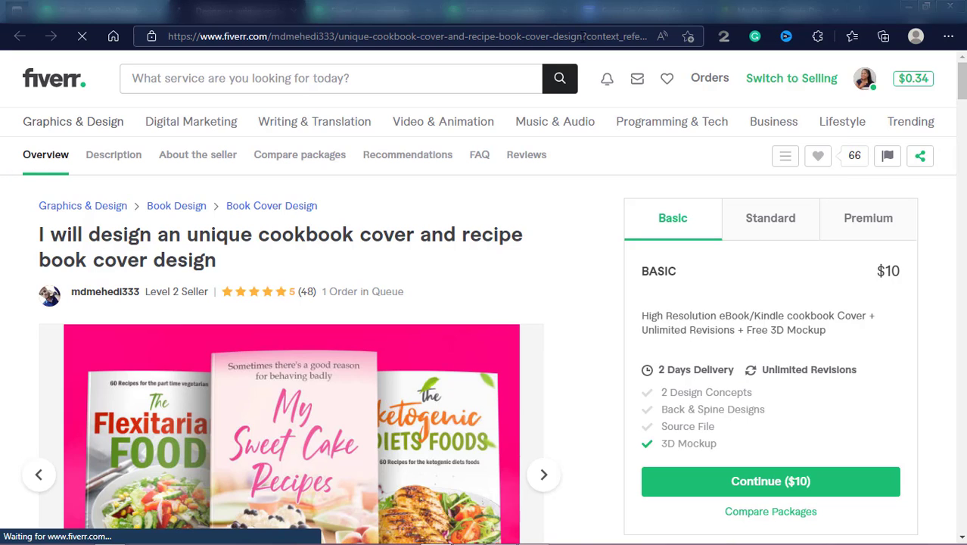
Compare the competitor gig's web address with its title by highlighting the matching wording in both.
left_click_drag(582, 36, 349, 36)
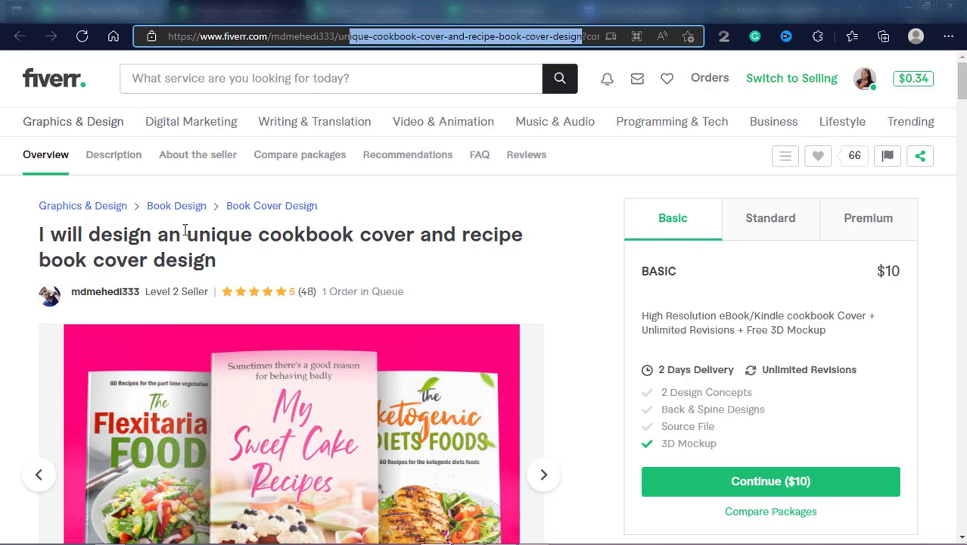
left_click(156, 245)
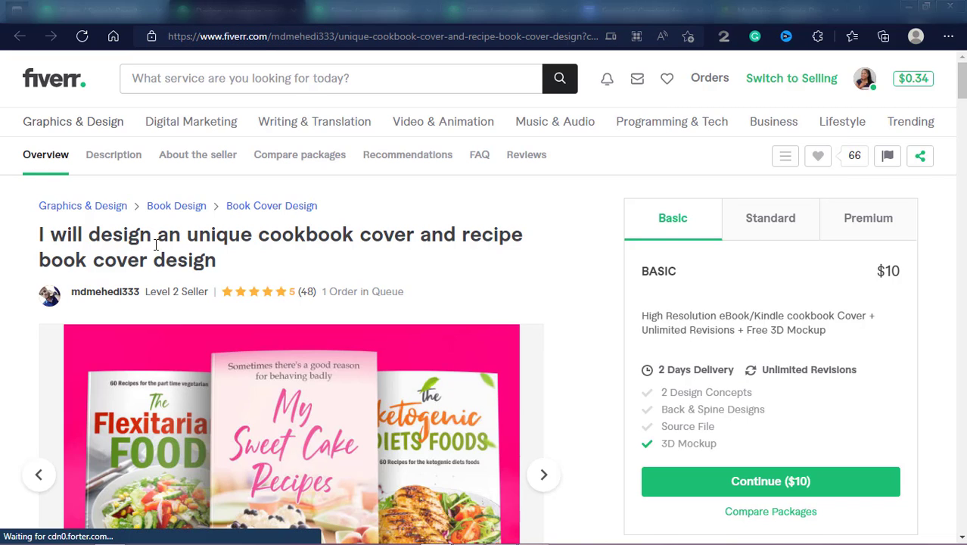
left_click_drag(90, 236, 250, 263)
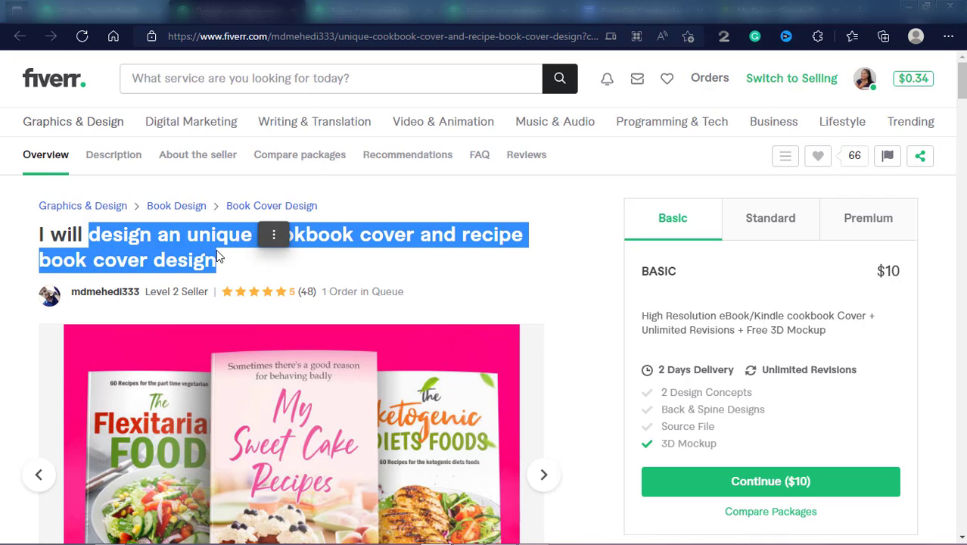
left_click(189, 237)
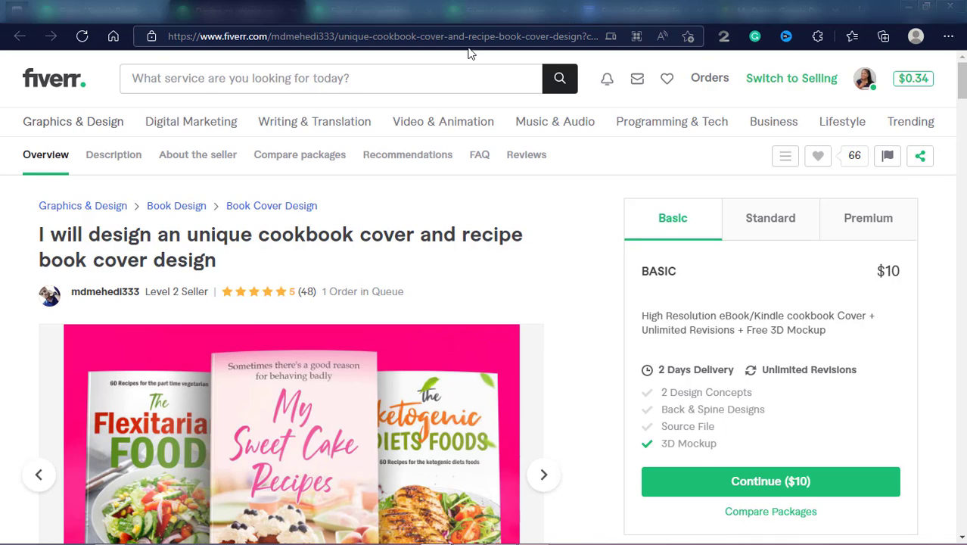
left_click(408, 39)
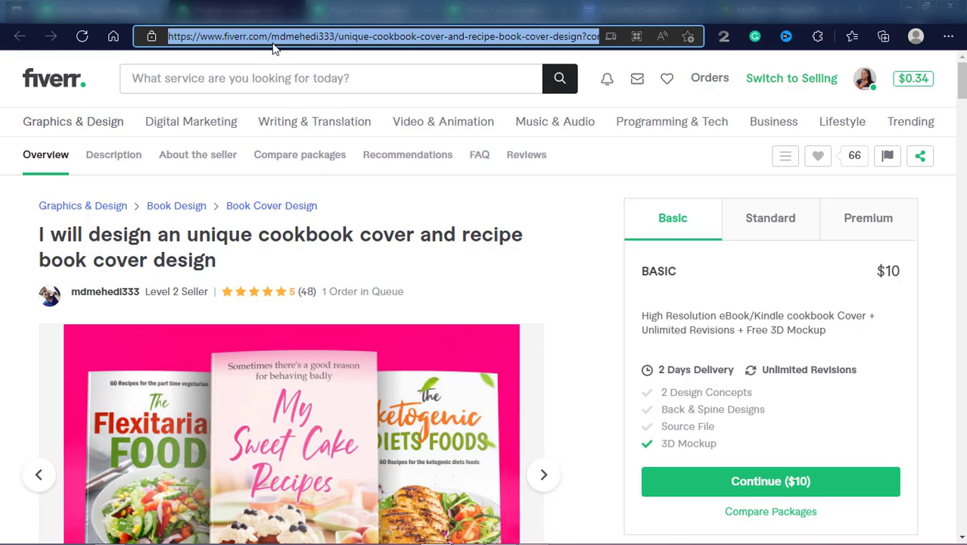
Return to the new gig form and highlight the title wording "cookbook kindle cover design".
left_click(351, 10)
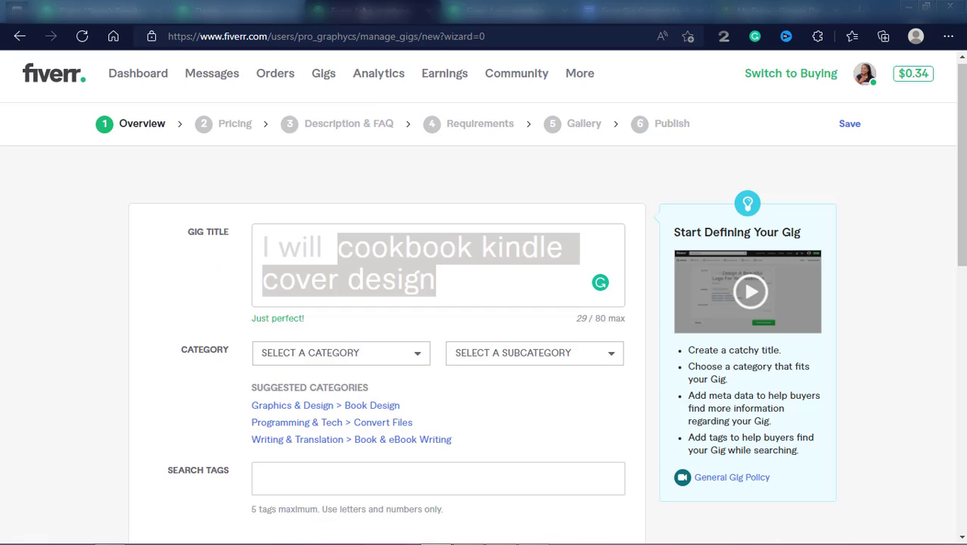
left_click(446, 272)
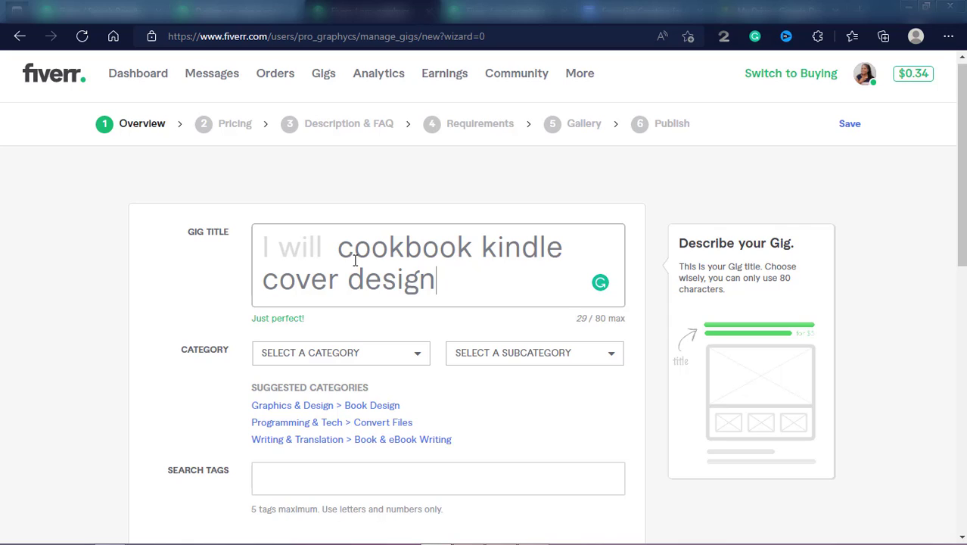
left_click_drag(338, 250, 455, 273)
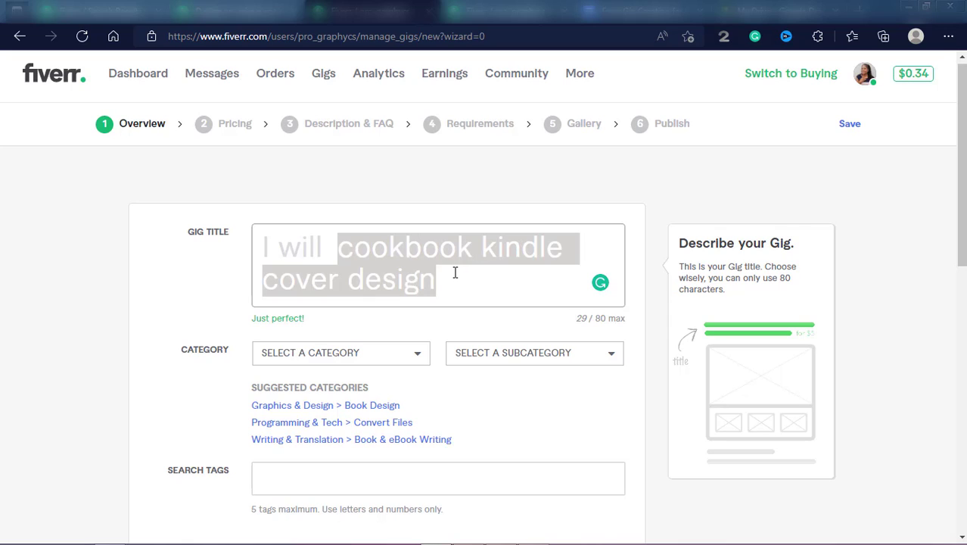
Set the gig's category to Graphics & Design with subcategory Book Design, and its service type to Book Cover Design.
left_click(417, 360)
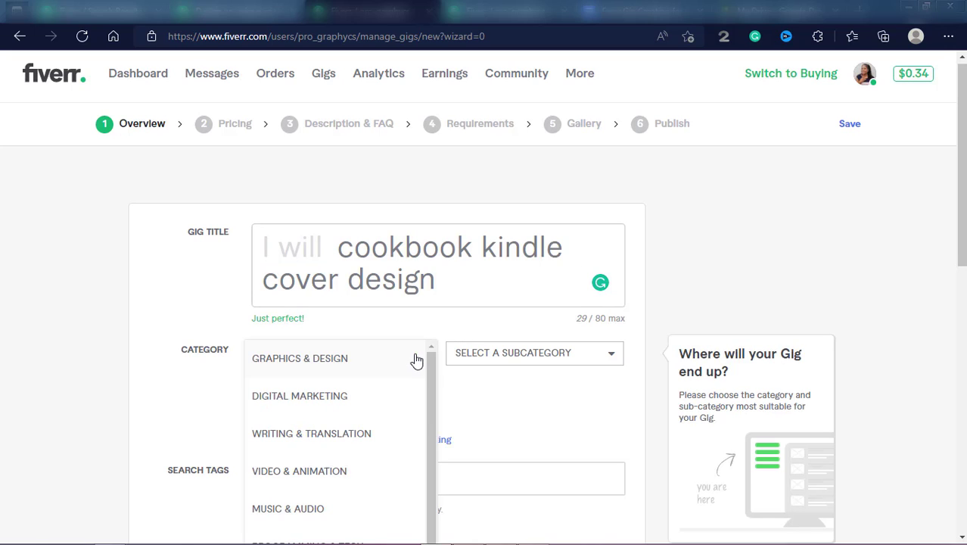
left_click(324, 361)
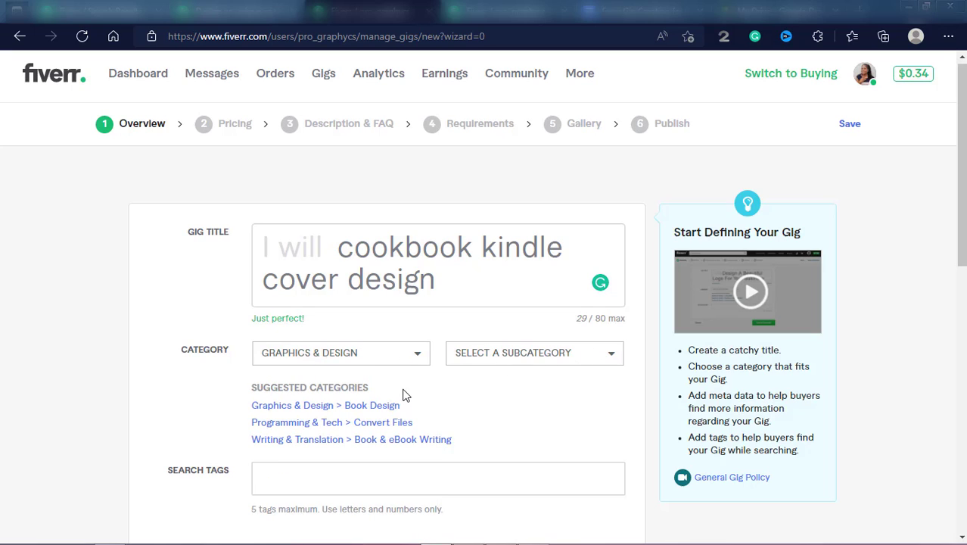
left_click(334, 413)
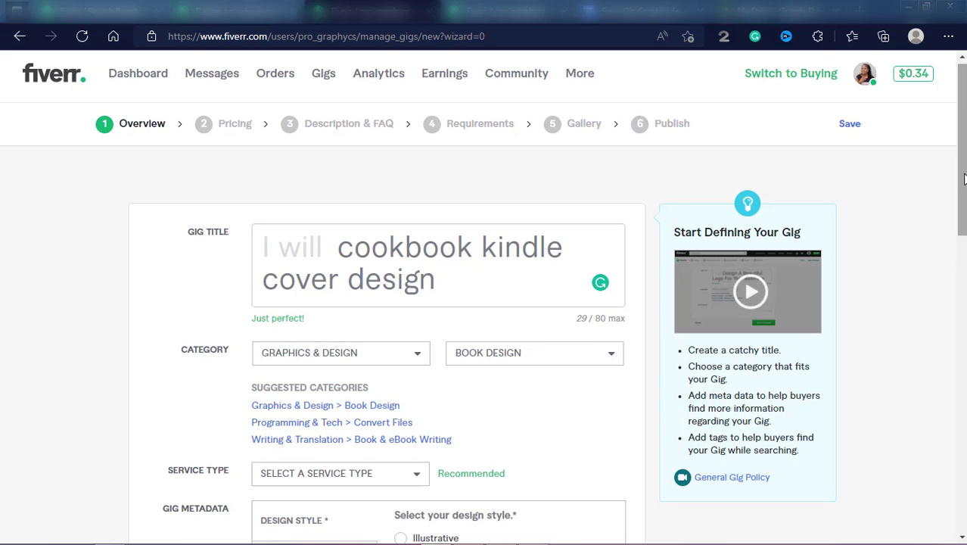
scroll(502, 361, "down", 2)
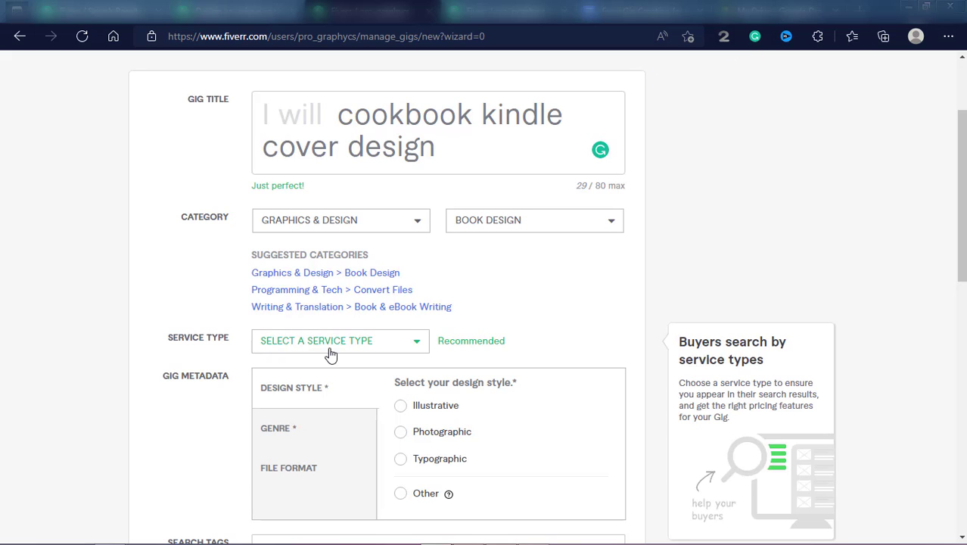
left_click(404, 350)
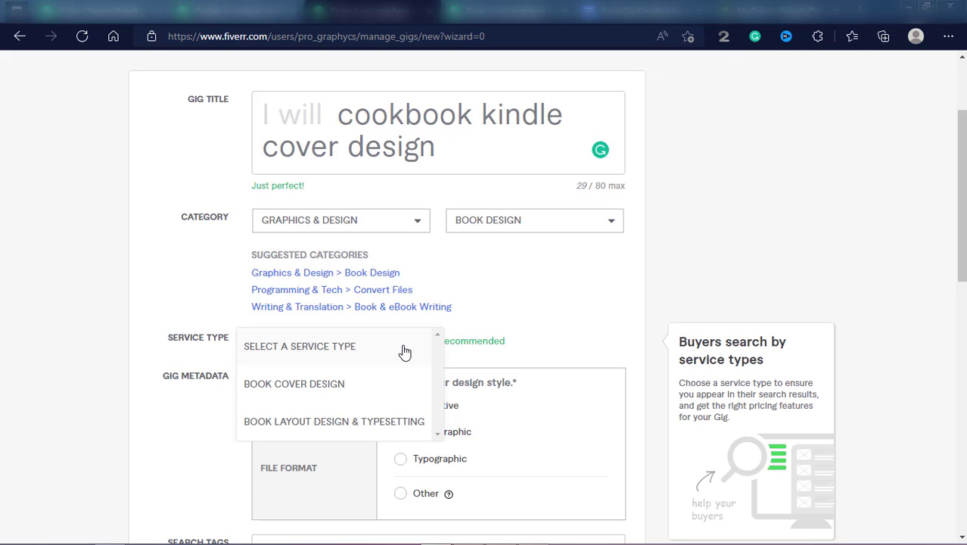
left_click(301, 384)
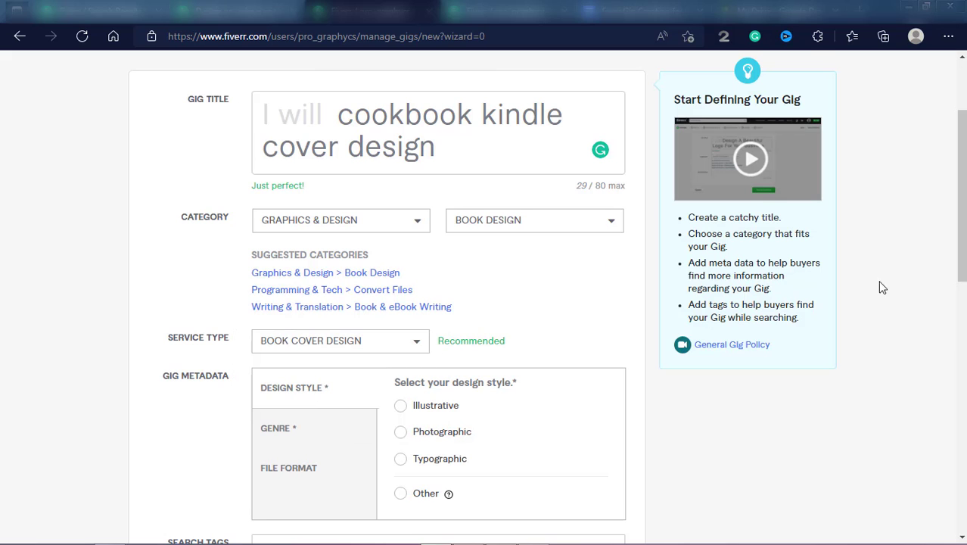
Choose Photographic as the gig's design style and check it against the competitor's cookbook cover gig.
left_click_drag(963, 206, 963, 267)
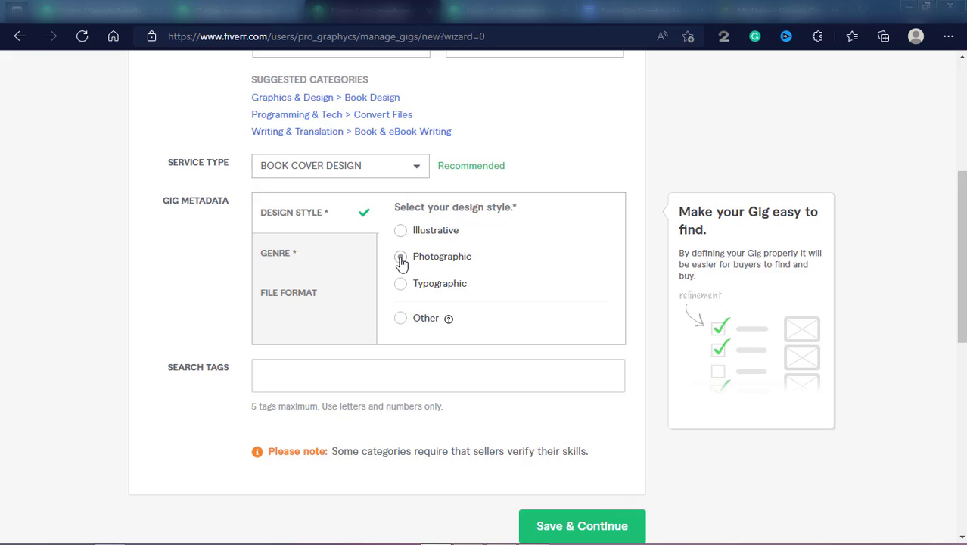
left_click(401, 257)
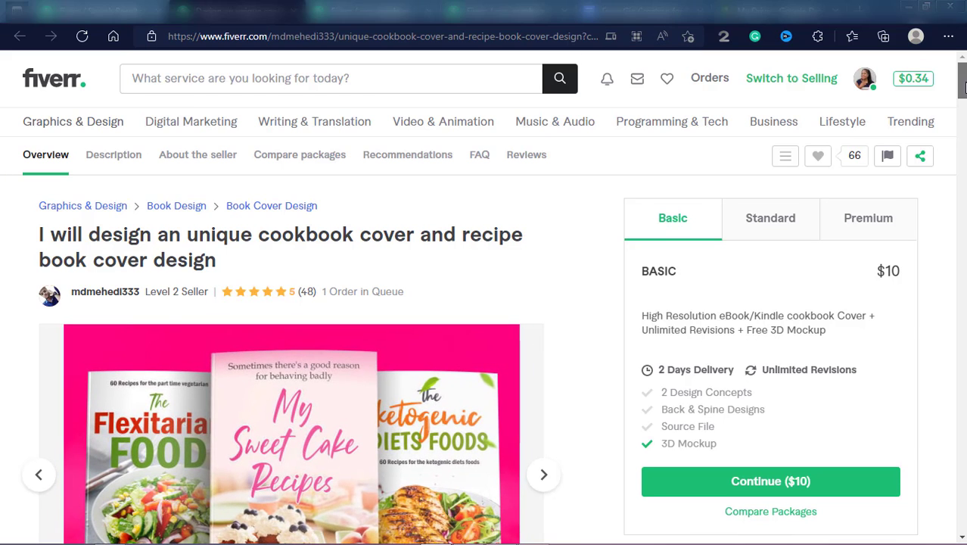
scroll(378, 257, "down", 2)
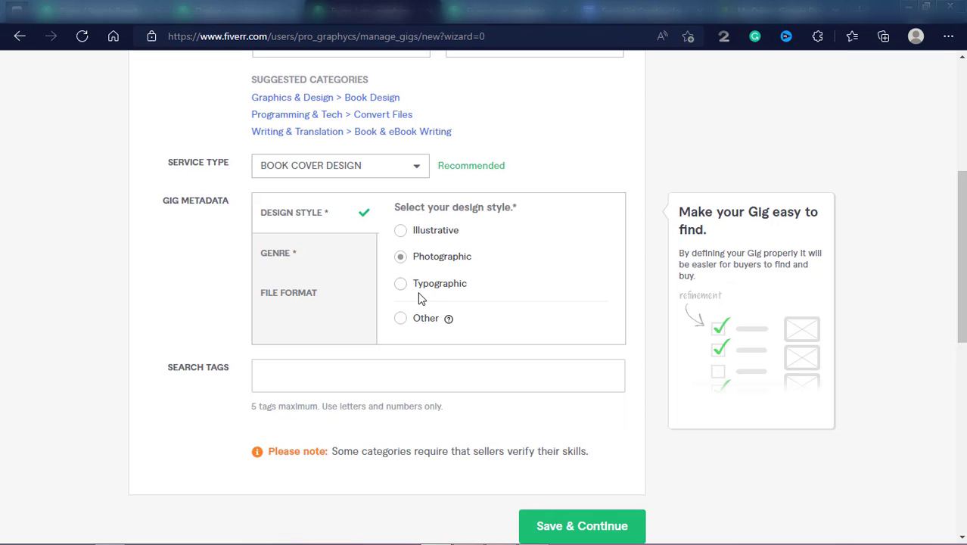
Select the book genres Cookbooks/Recipes, How-to, Marketing and Travel, plus Other with the text "diet plan".
left_click(277, 255)
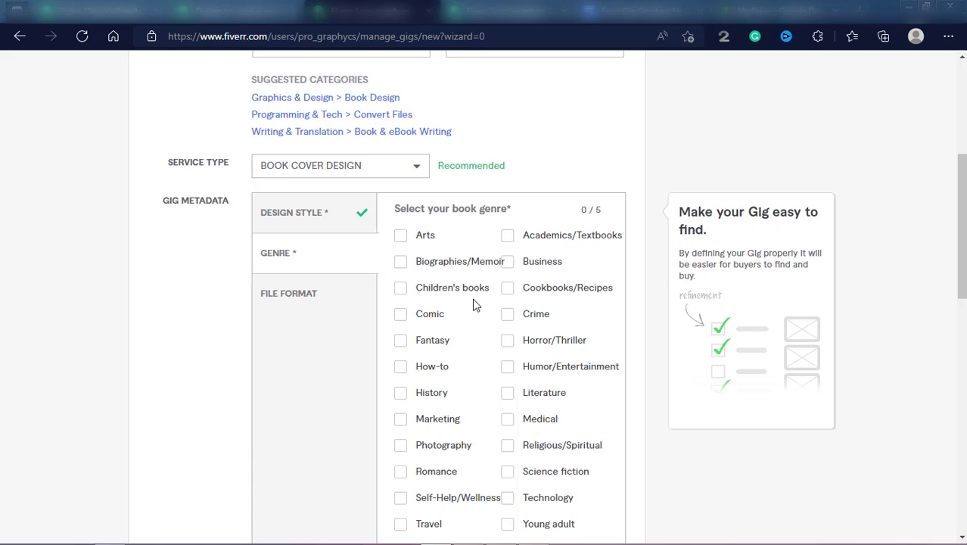
left_click(507, 289)
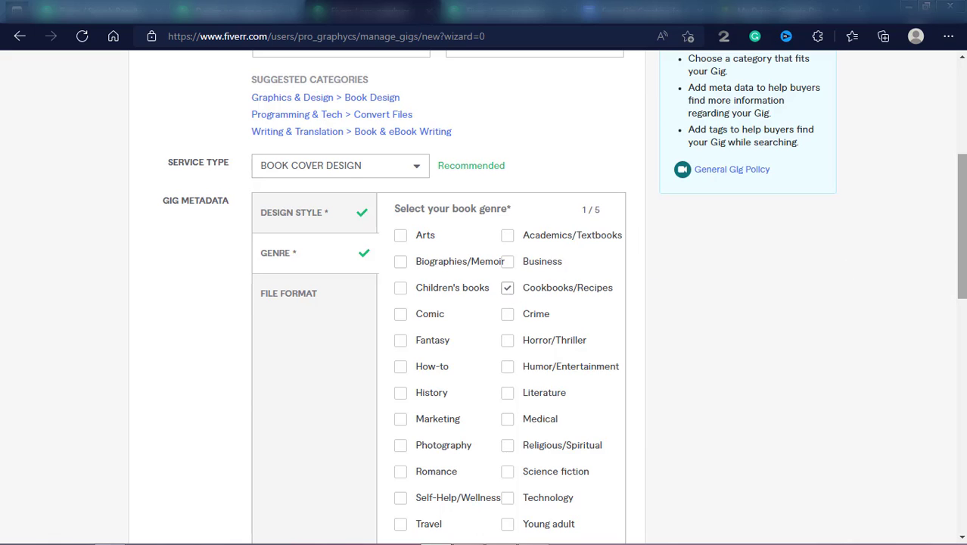
scroll(879, 268, "down", 3)
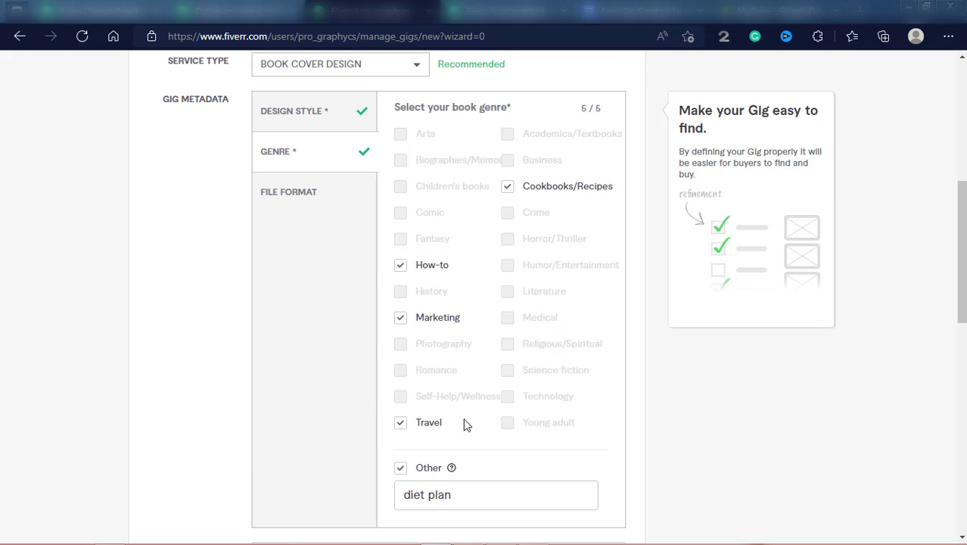
scroll(484, 302, "down", 3)
scroll(952, 284, "up", 3)
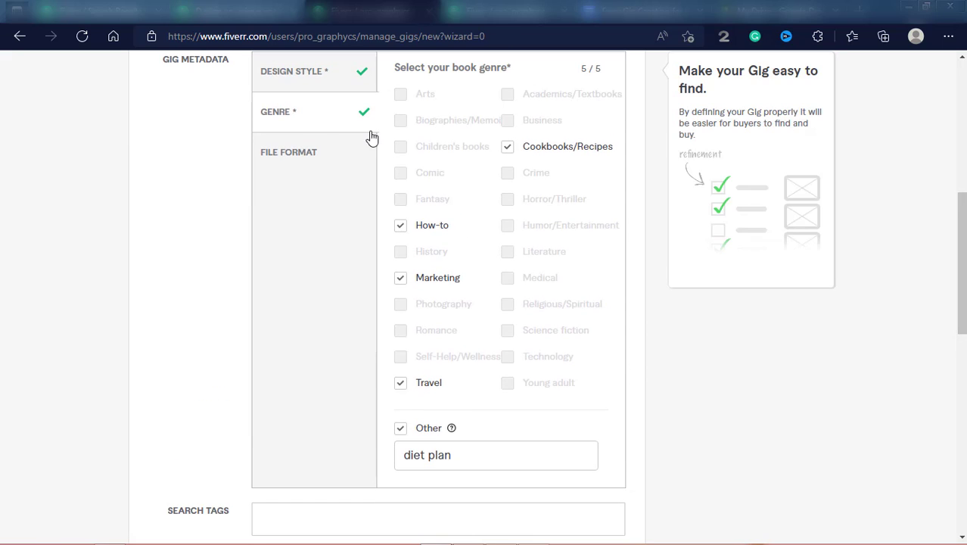
Select JPG, PDF, PNG, PSD and AI as the file formats provided in the gig metadata.
left_click(297, 160)
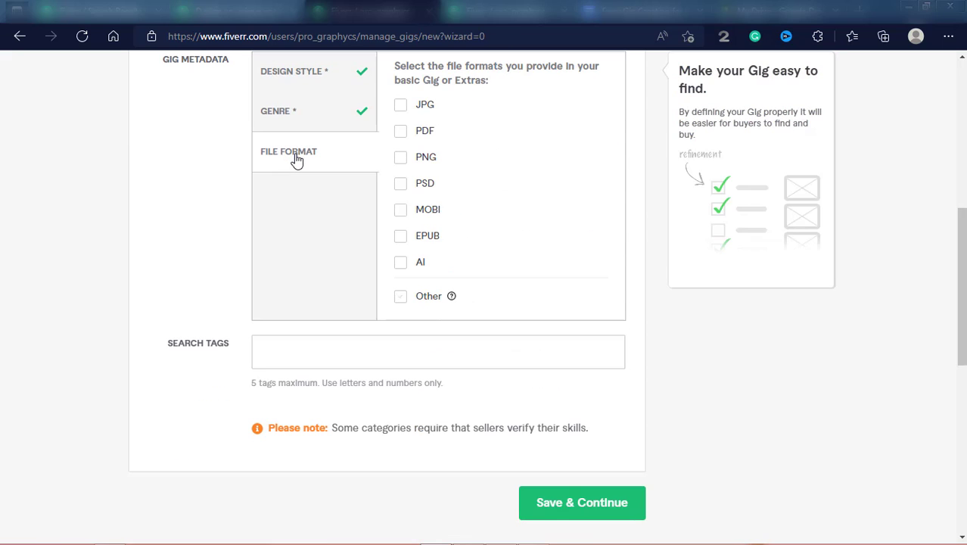
left_click(401, 106)
left_click(401, 158)
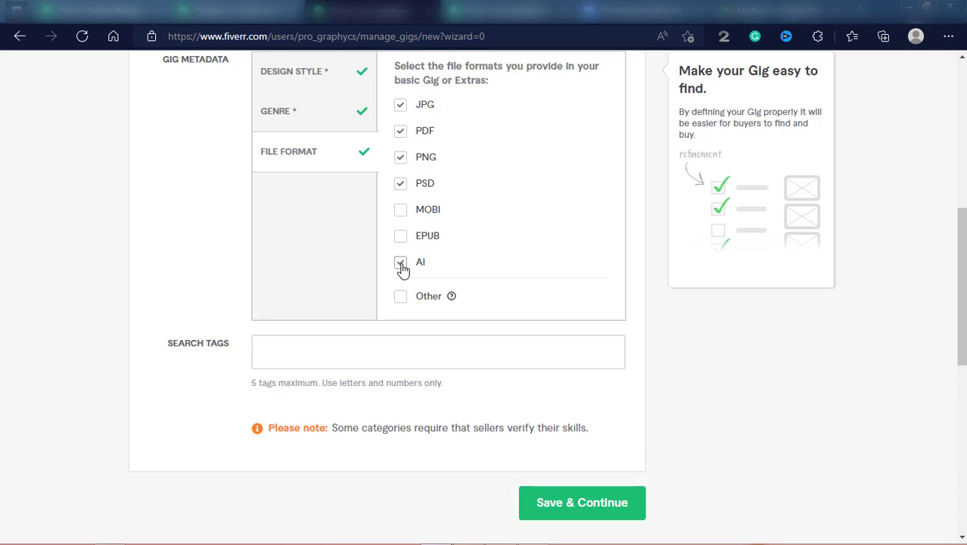
left_click(400, 263)
left_click_drag(964, 314, 964, 247)
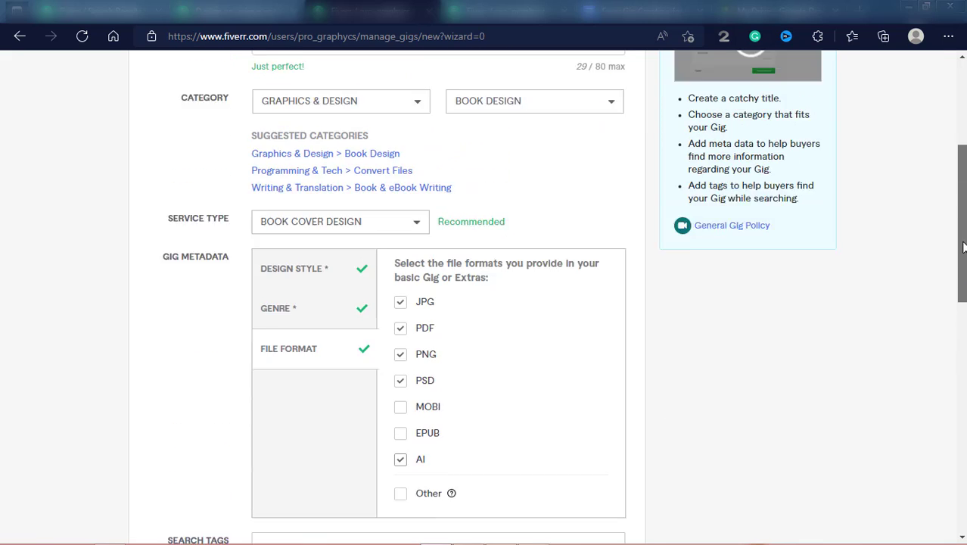
Copy "cookbook cover" from the first gig heading in Google Docs and add it as a search tag in the gig form.
scroll(964, 247, "down", 3)
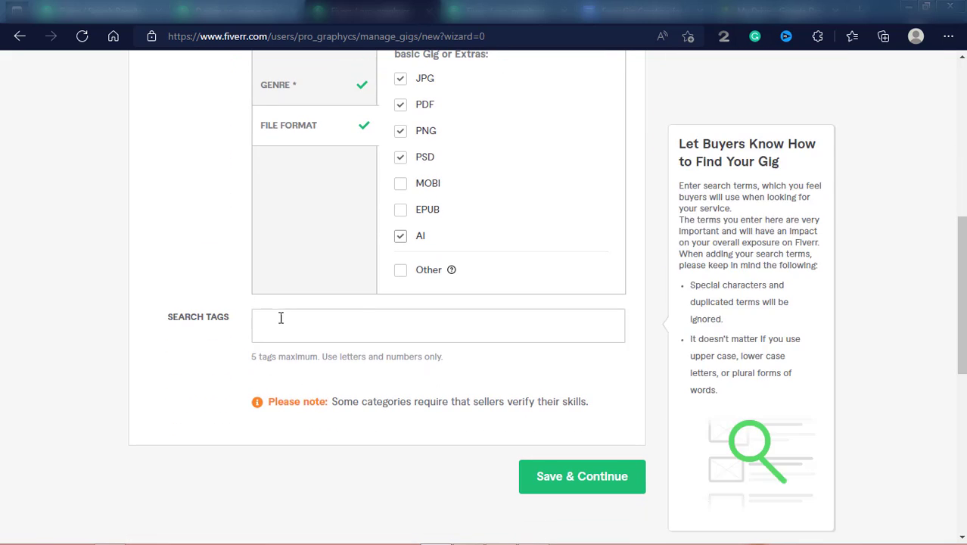
left_click(281, 325)
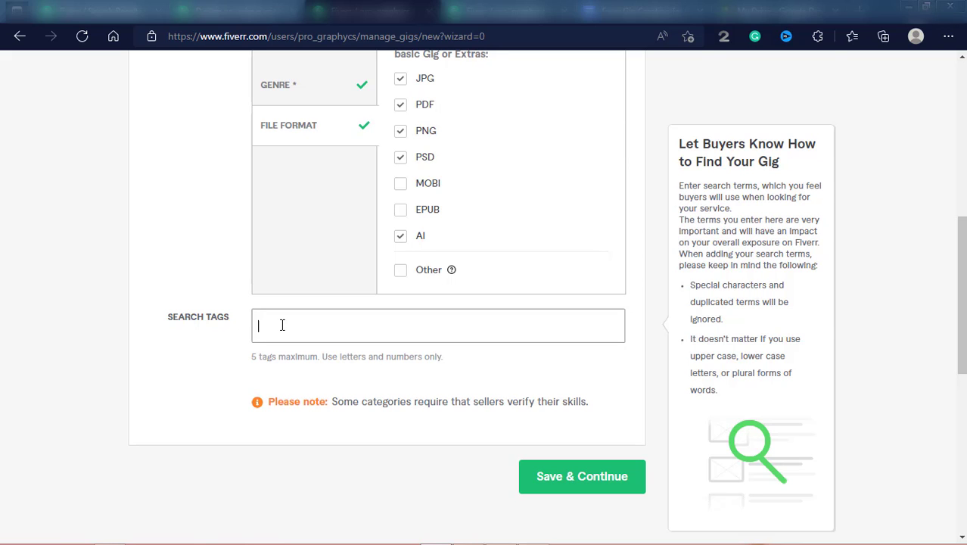
left_click(633, 11)
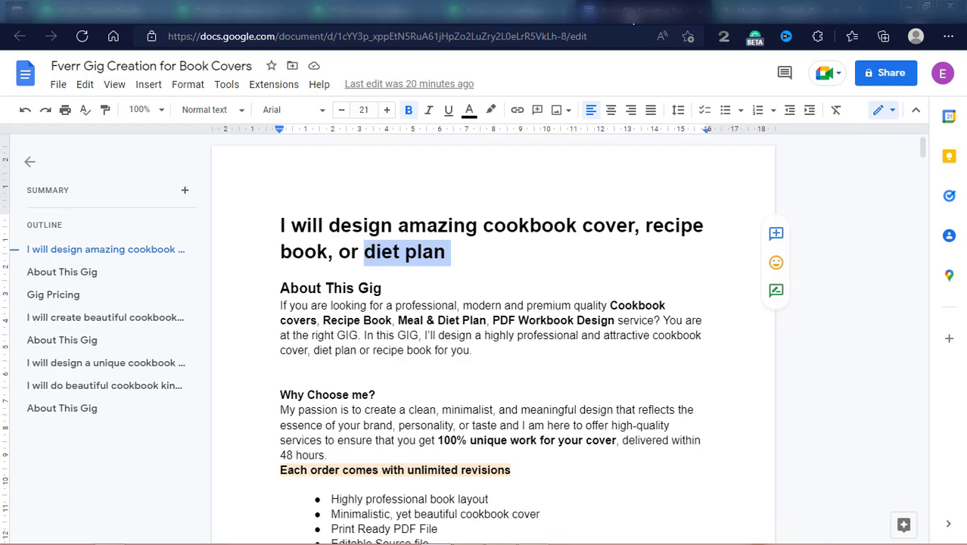
left_click_drag(487, 224, 634, 219)
key("ctrl+c")
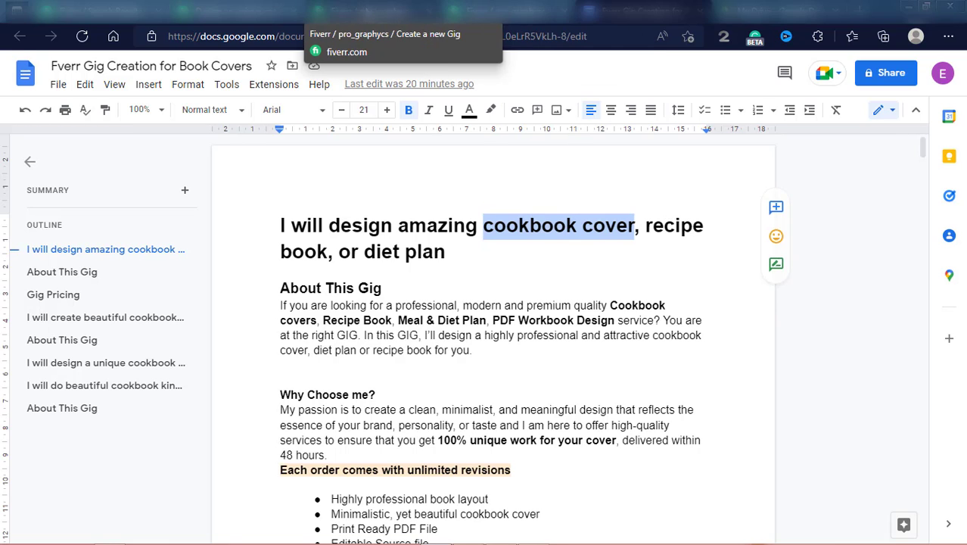
left_click(367, 11)
left_click(352, 327)
key("ctrl+v")
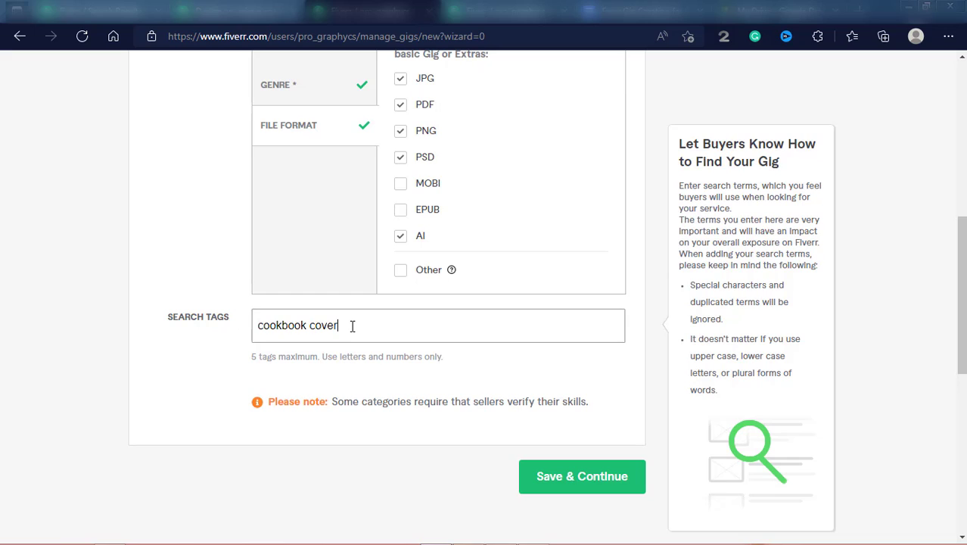
key("Return")
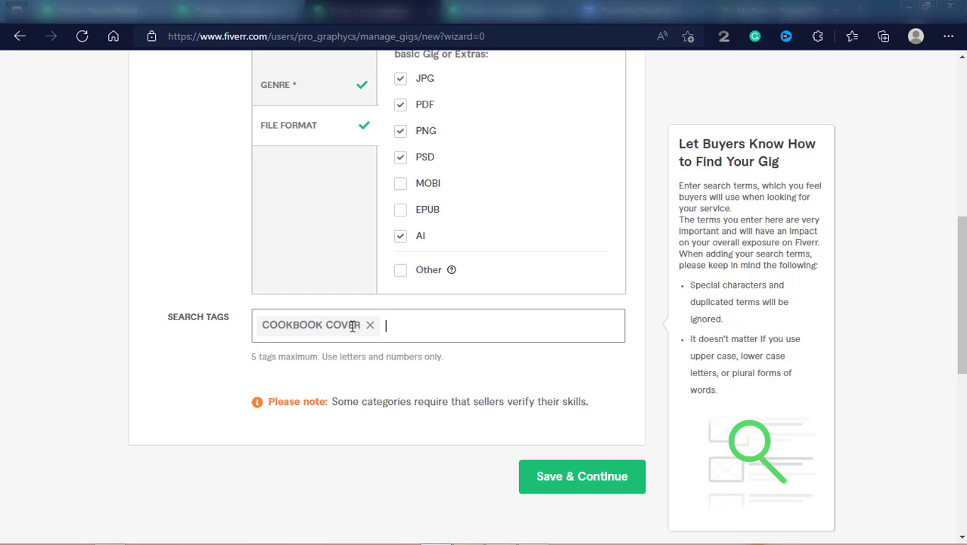
Add "kindle cover" as the second search tag.
type("coo")
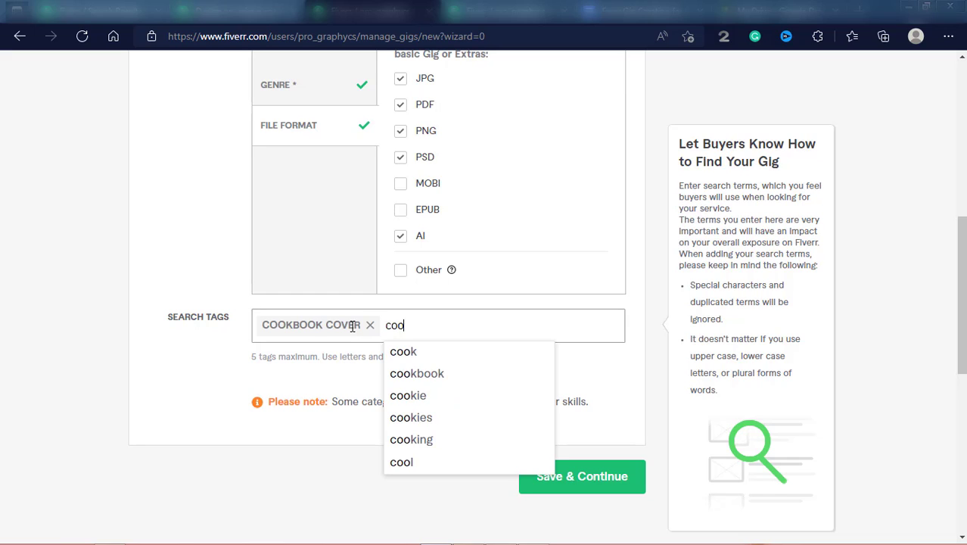
type("kbookk")
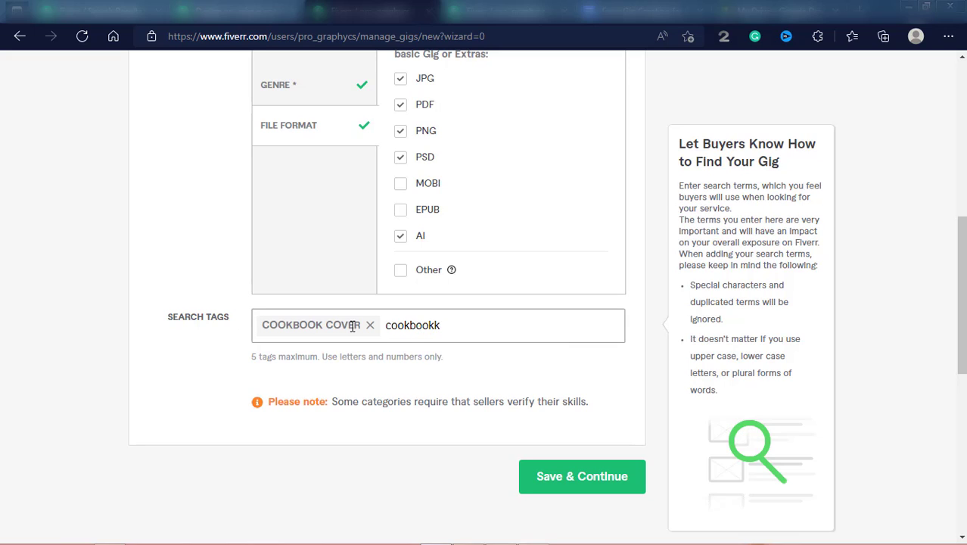
key("BackSpace")
type("kindle cove")
key("BackSpace")
key("BackSpace")
key("BackSpace")
key("BackSpace")
key("BackSpace")
key("BackSpace")
key("BackSpace")
key("BackSpace")
key("BackSpace")
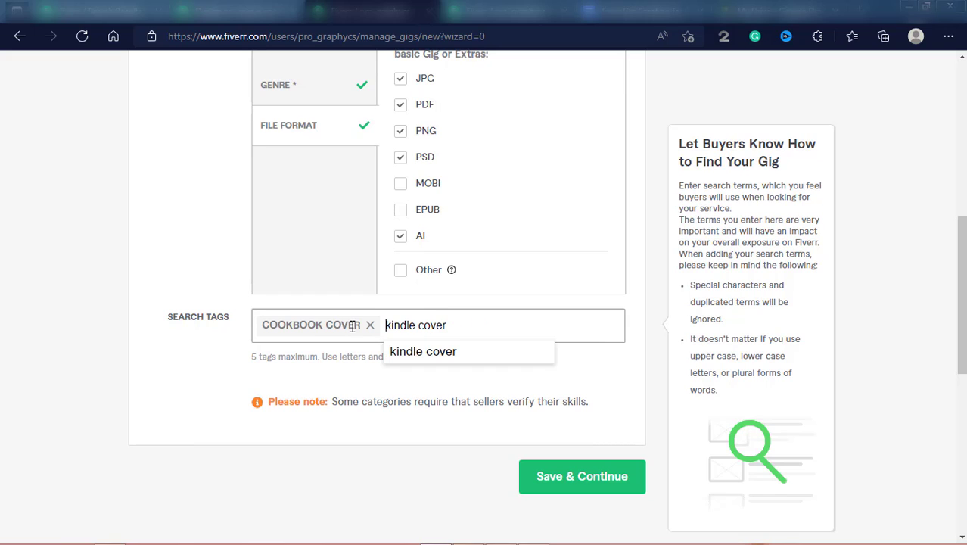
left_click(471, 352)
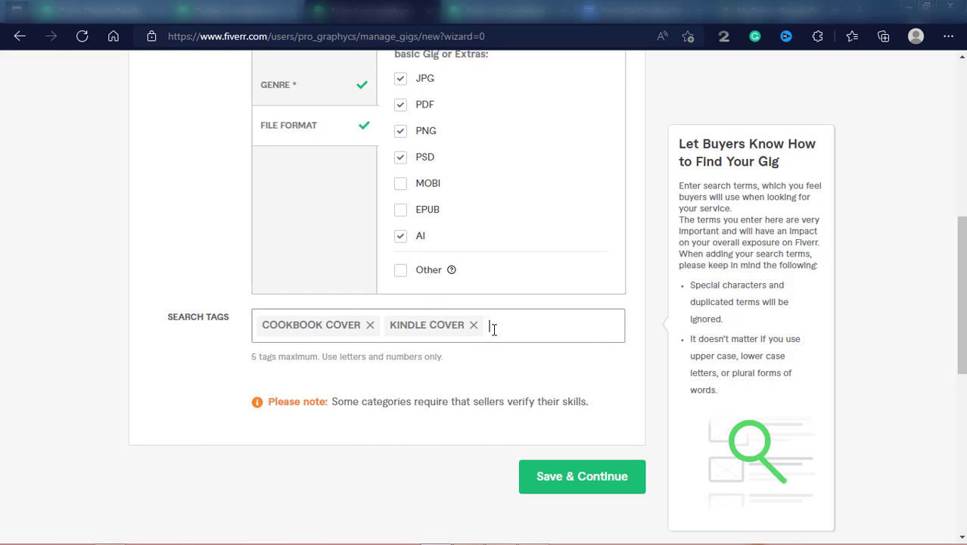
Copy "recipe book" from the first gig heading in Google Docs and add "recipe book cover" as the third search tag in the Fiverr gig form.
left_click(502, 327)
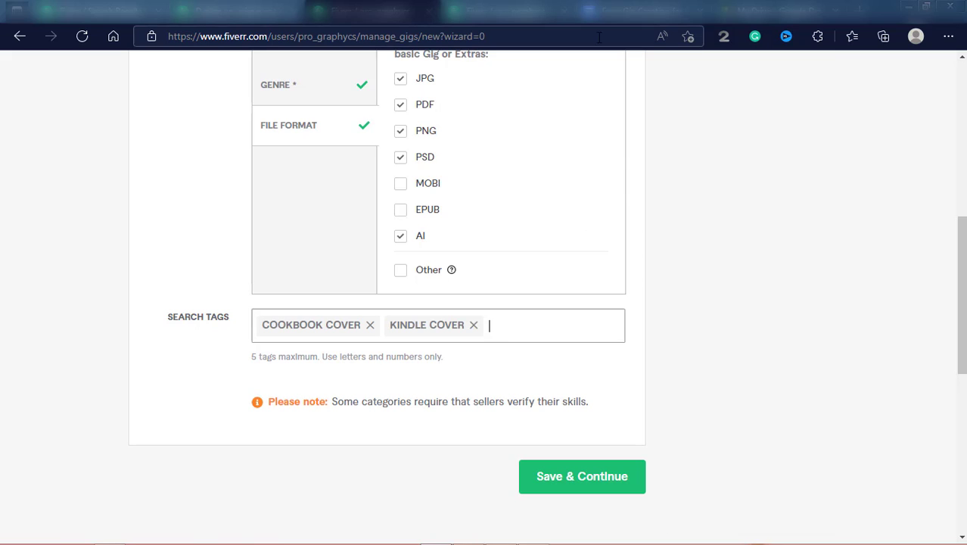
left_click(640, 11)
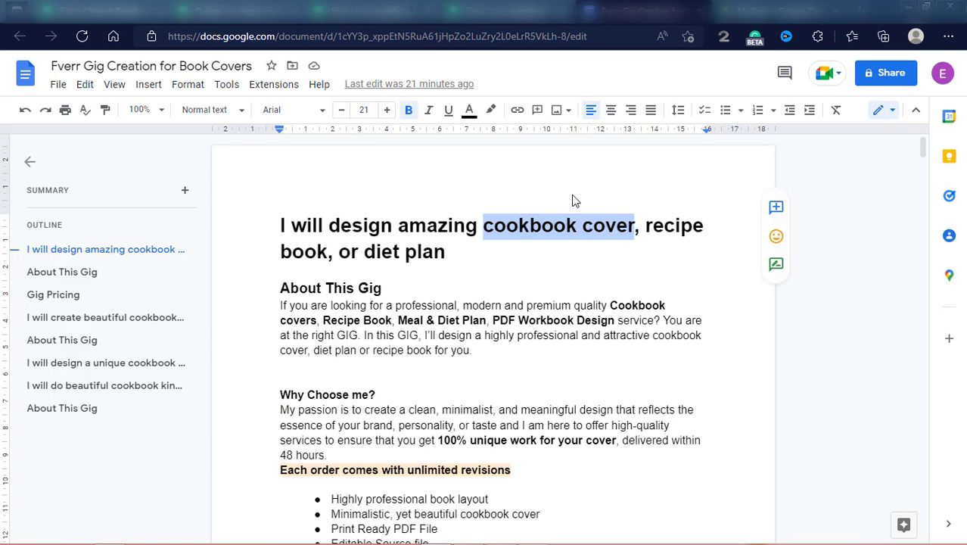
left_click_drag(644, 225, 328, 250)
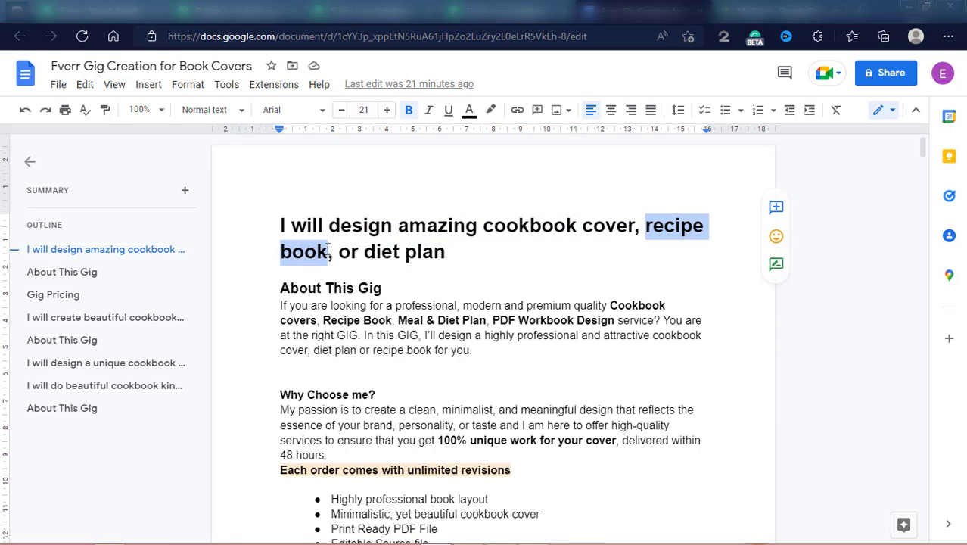
left_click(243, 11)
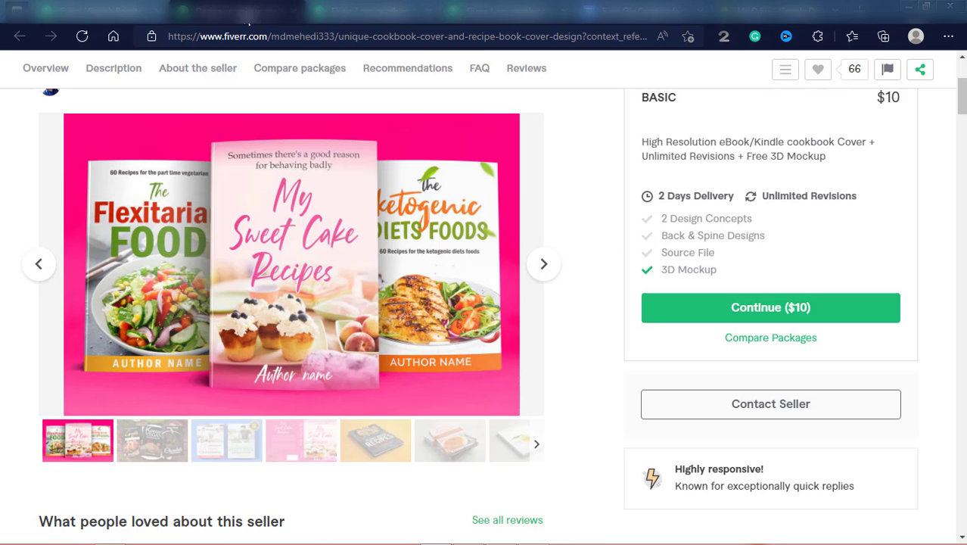
left_click(361, 10)
type("recipe book")
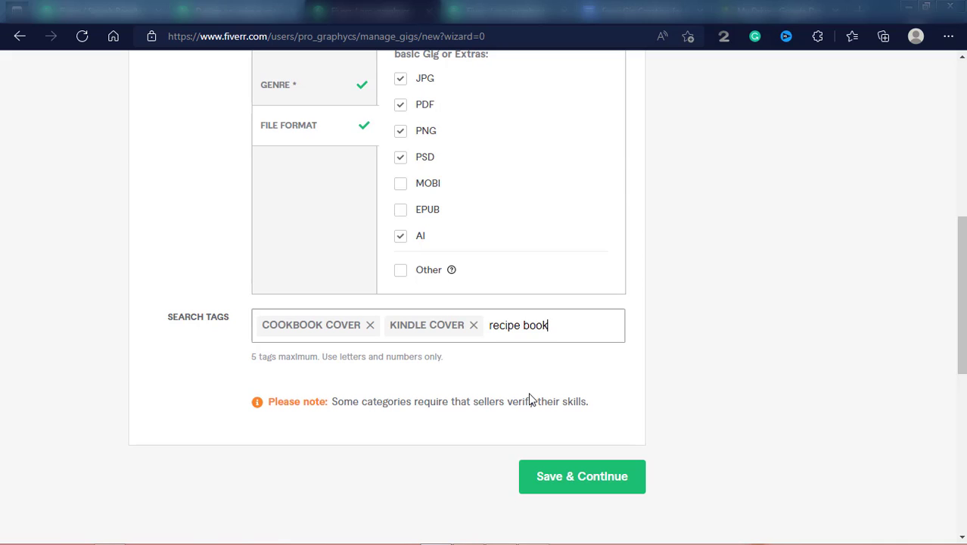
type("cove")
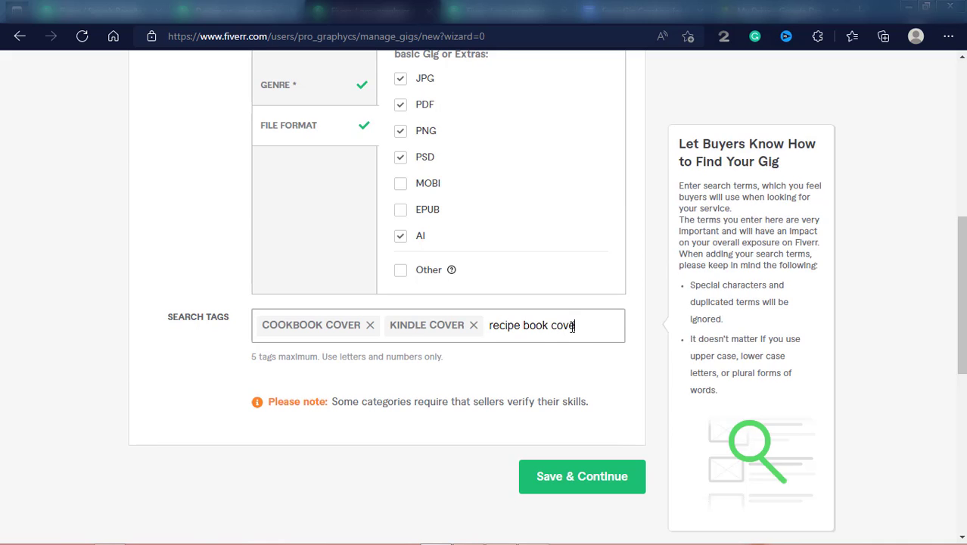
type("r")
key("Return")
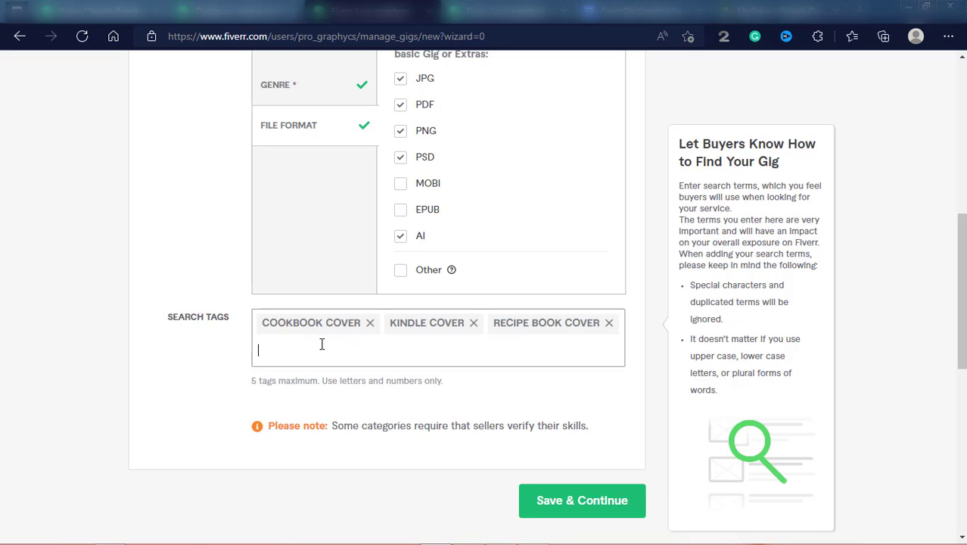
Add the suggested term "paperback" as the fourth search tag.
type("pap")
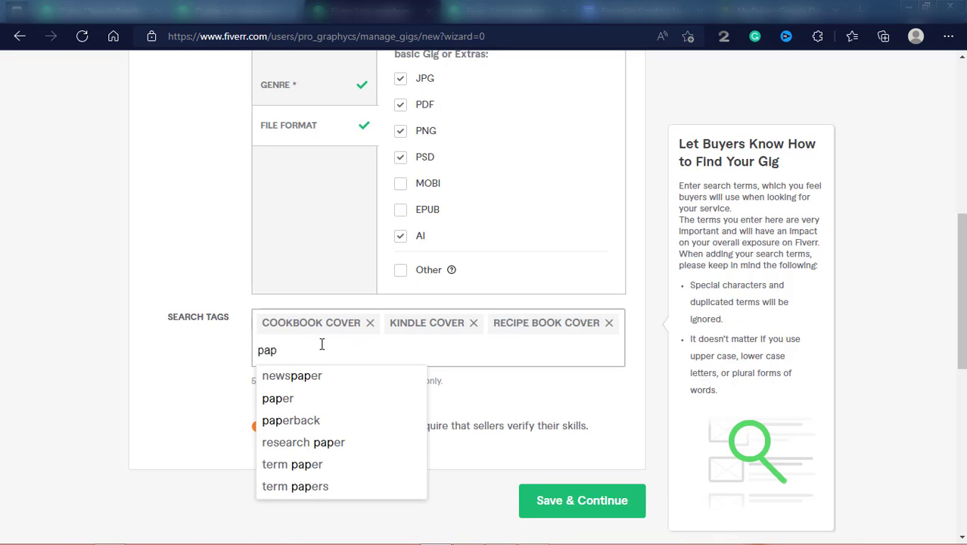
left_click(299, 420)
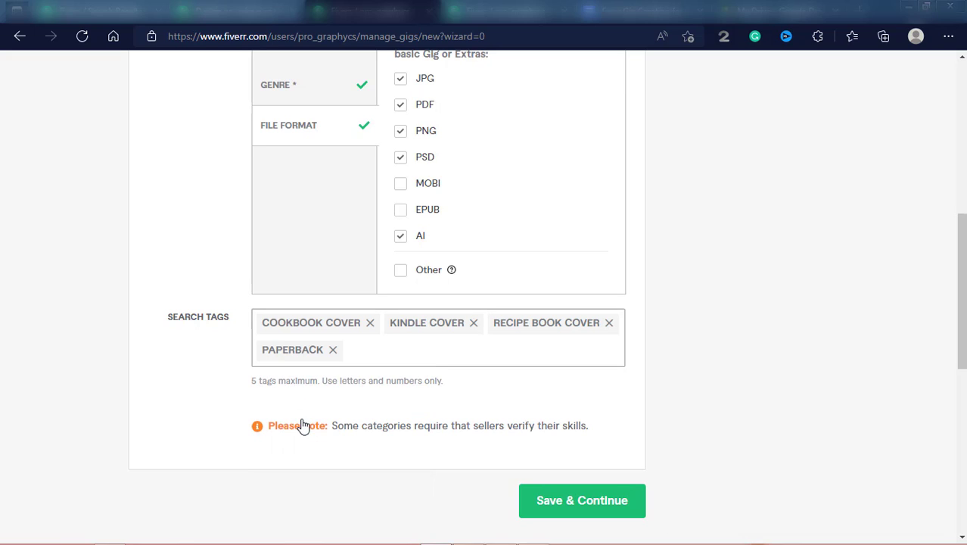
type("e")
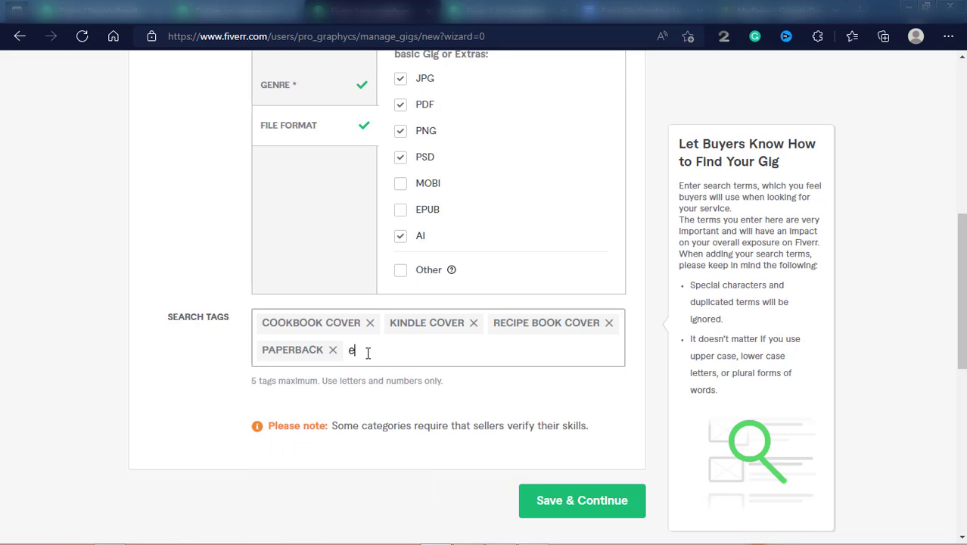
type("book")
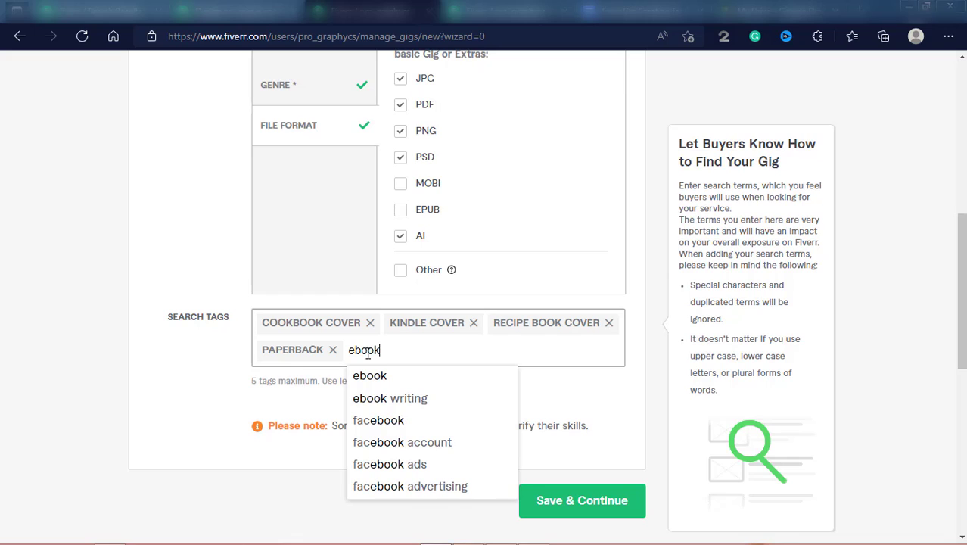
type(" c")
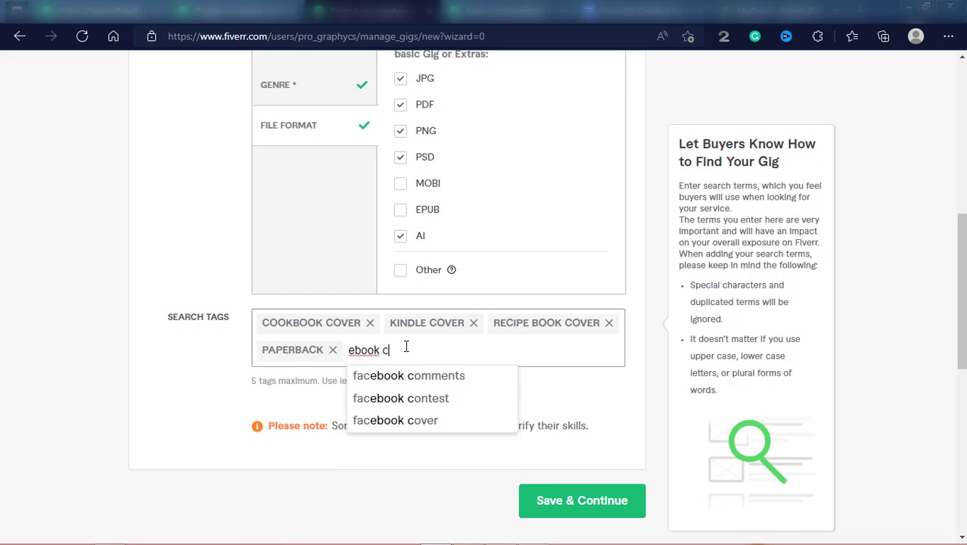
key("BackSpace")
key("BackSpace")
key("BackSpace")
key("BackSpace")
key("BackSpace")
key("BackSpace")
key("BackSpace")
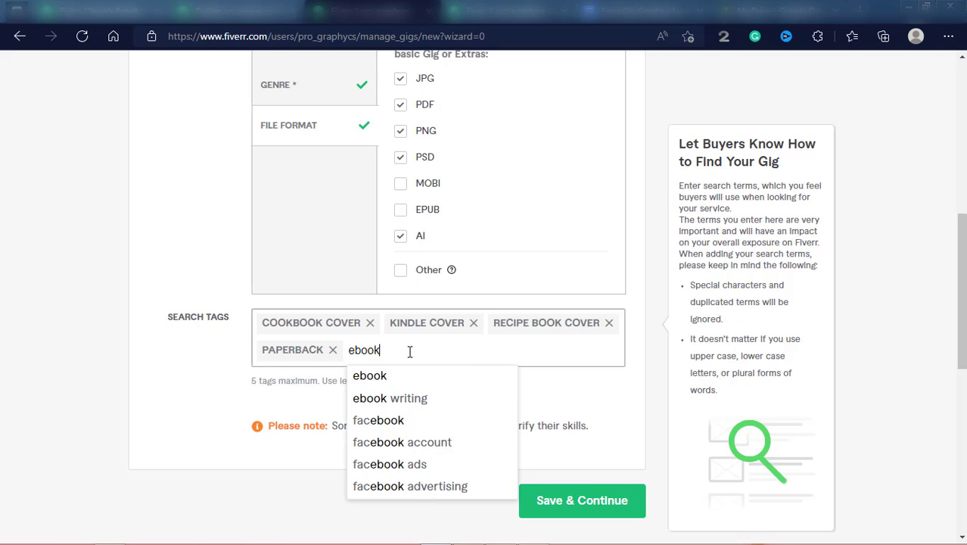
Add "book cover" as the fifth search tag.
type("b")
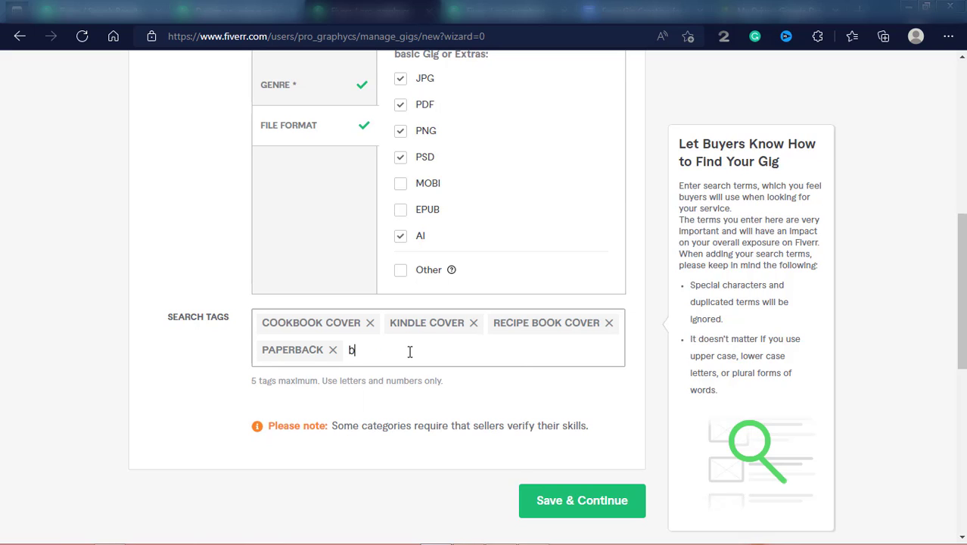
type("ook cover")
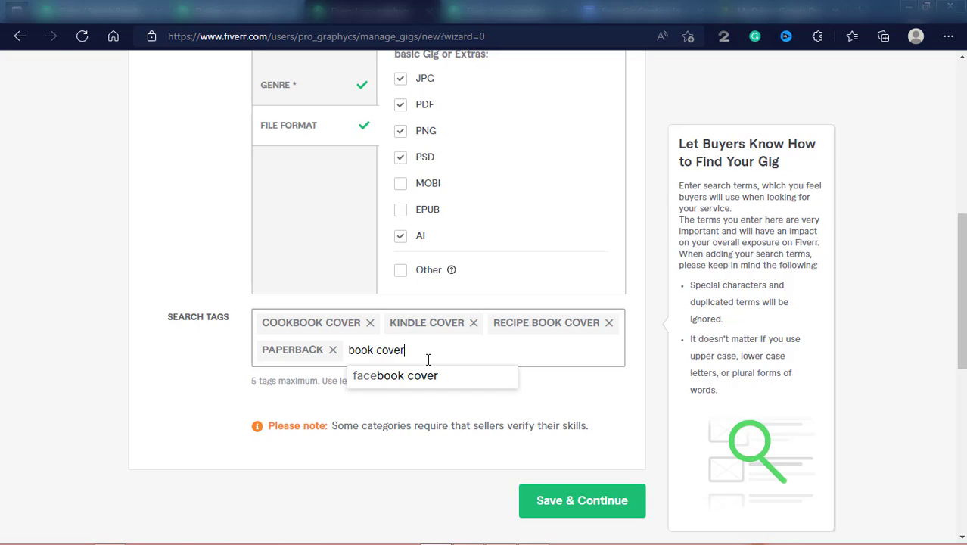
key("Return")
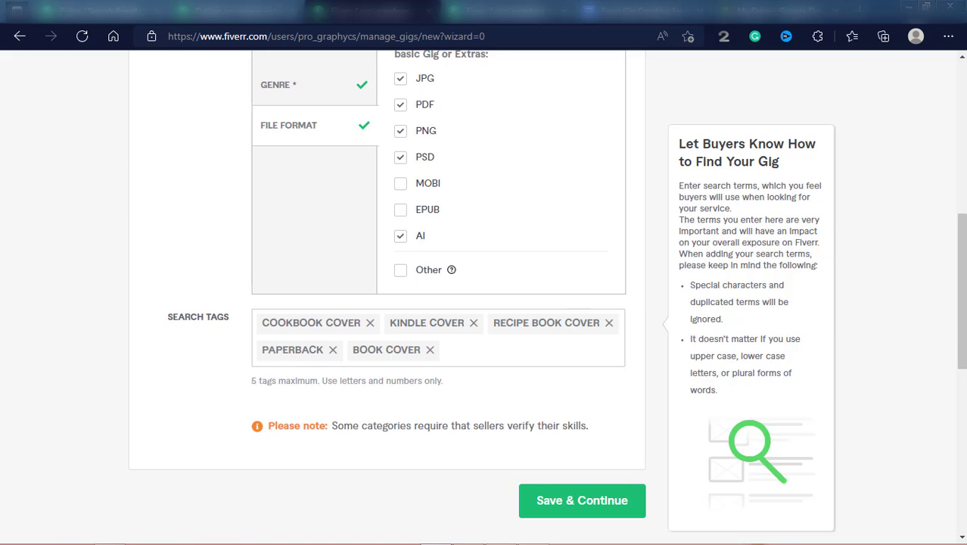
Review the gig overview from title to search tags, then save it and continue to the pricing stage.
left_click_drag(963, 290, 963, 323)
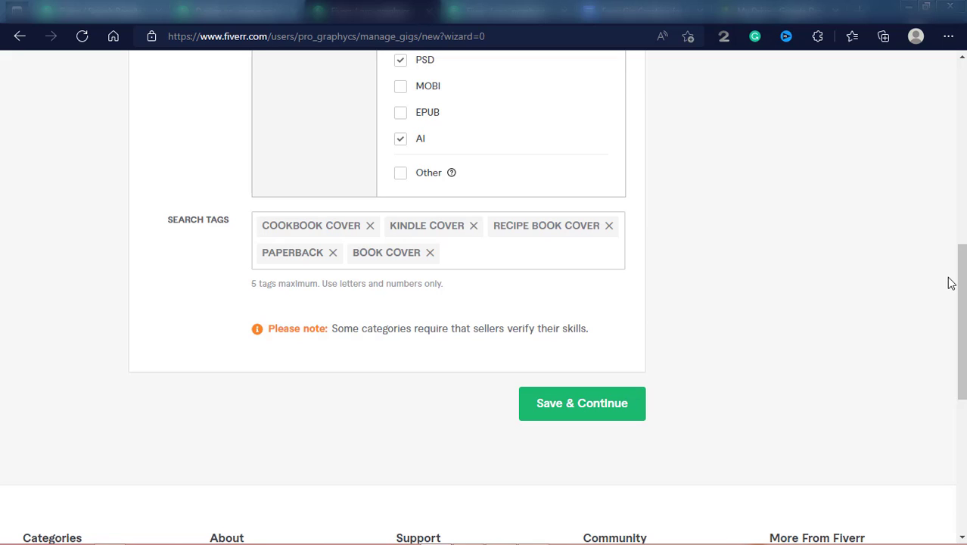
left_click_drag(963, 288, 963, 125)
left_click(464, 257)
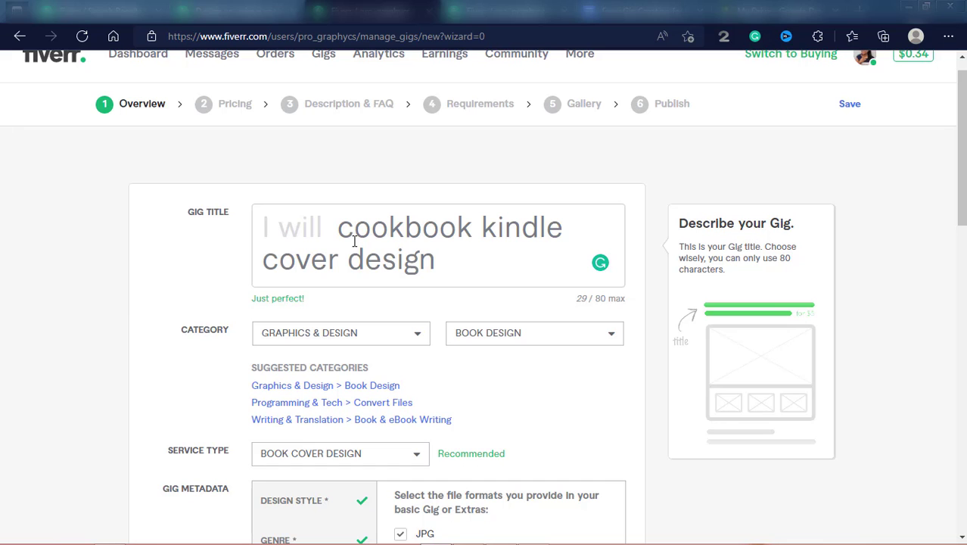
left_click(864, 194)
left_click_drag(961, 162, 959, 397)
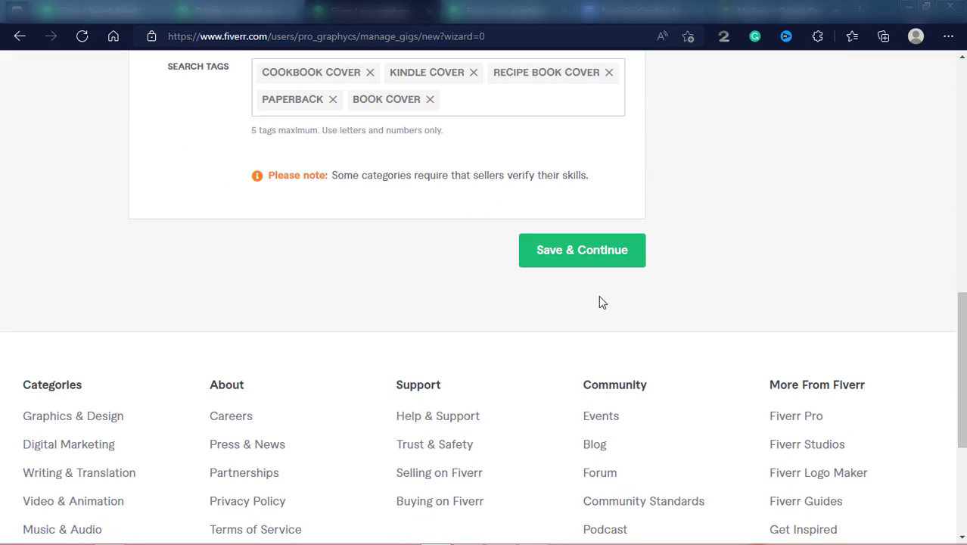
left_click(578, 254)
mouse_move(626, 530)
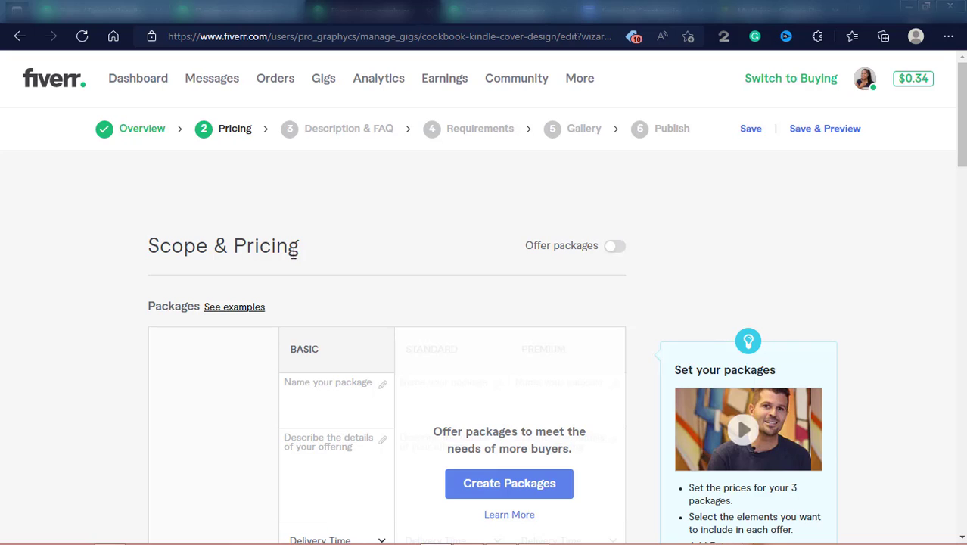
left_click_drag(289, 252, 785, 230)
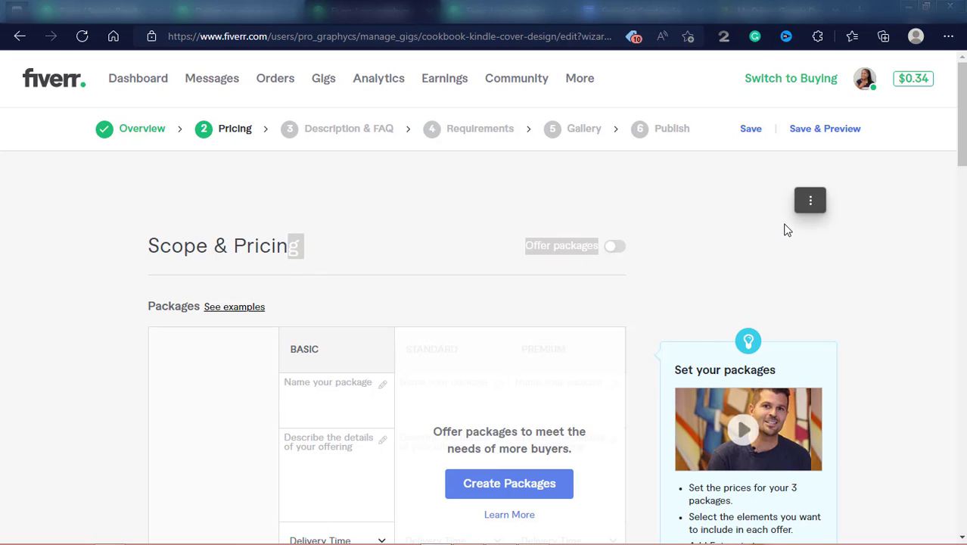
Switch to Google Docs and add a colon after "Silver Package" in the Gig Pricing section.
left_click(644, 10)
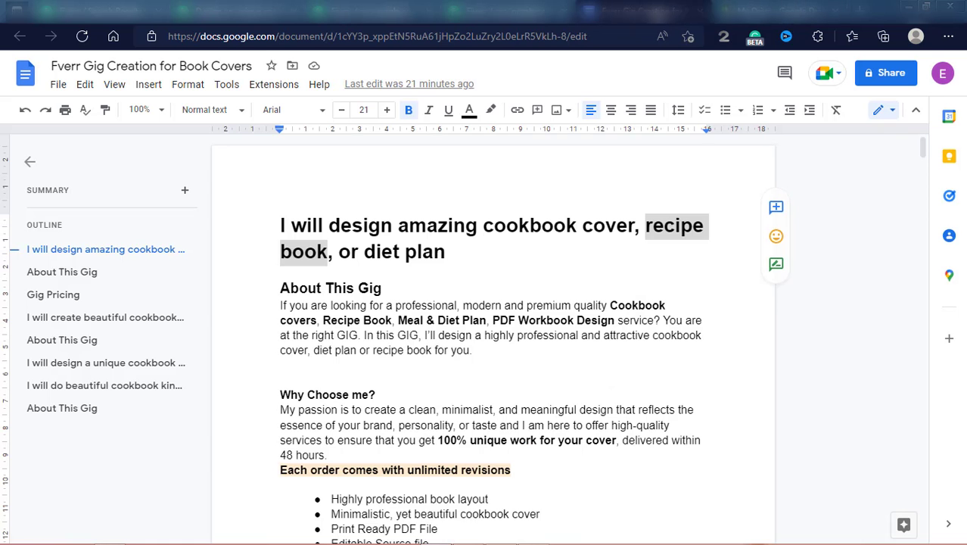
left_click_drag(922, 147, 924, 215)
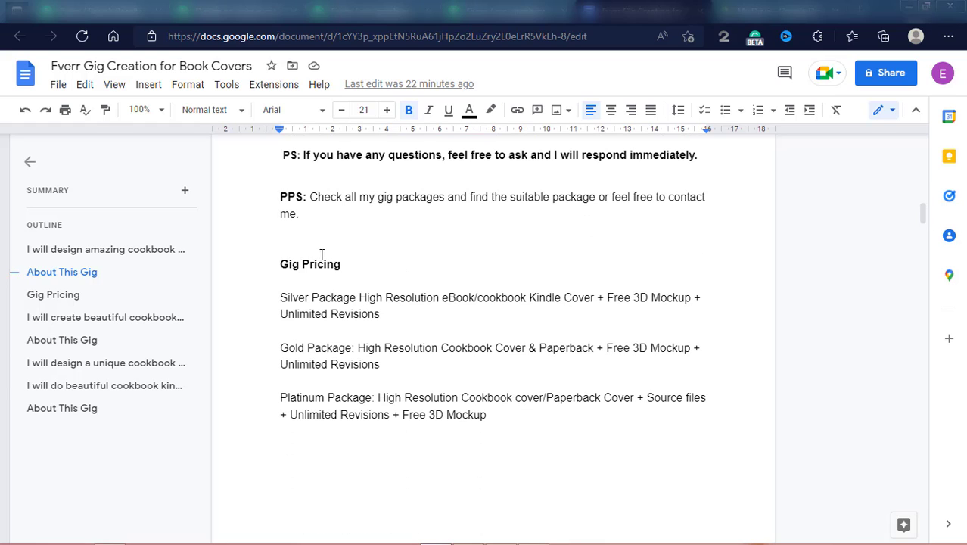
left_click_drag(280, 298, 359, 298)
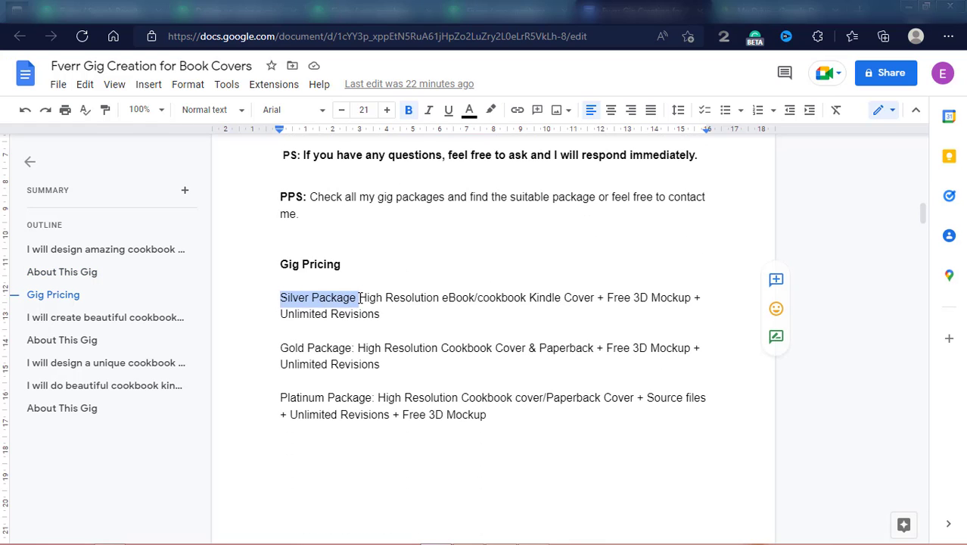
left_click(358, 298)
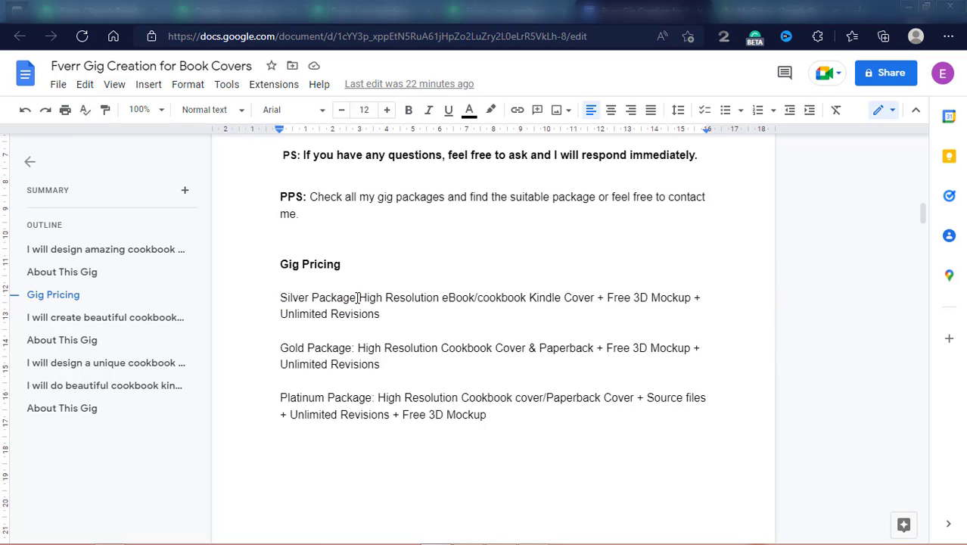
type(":")
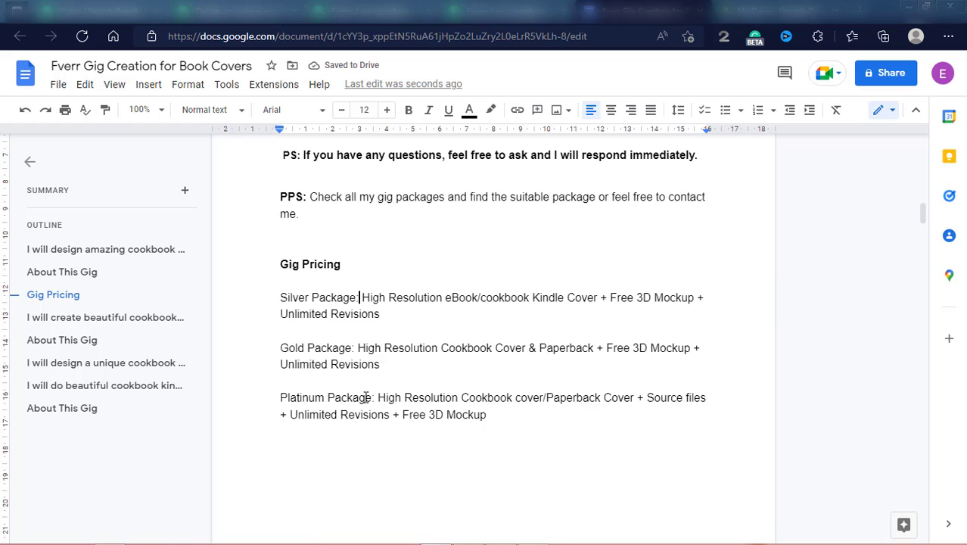
Enable package offers in the Fiverr gig form and name the Basic package "Silver Package", copied from the Google Docs pricing section.
left_click(360, 10)
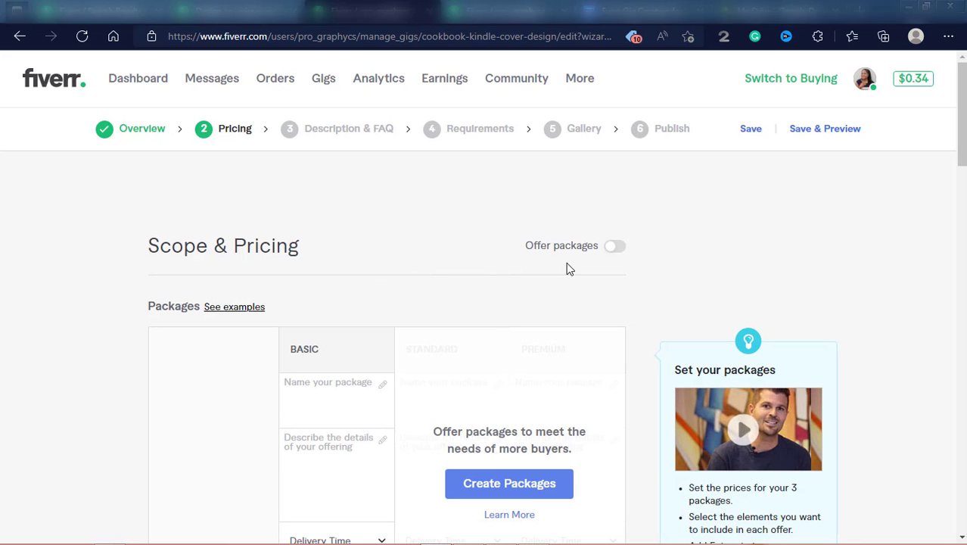
left_click(615, 247)
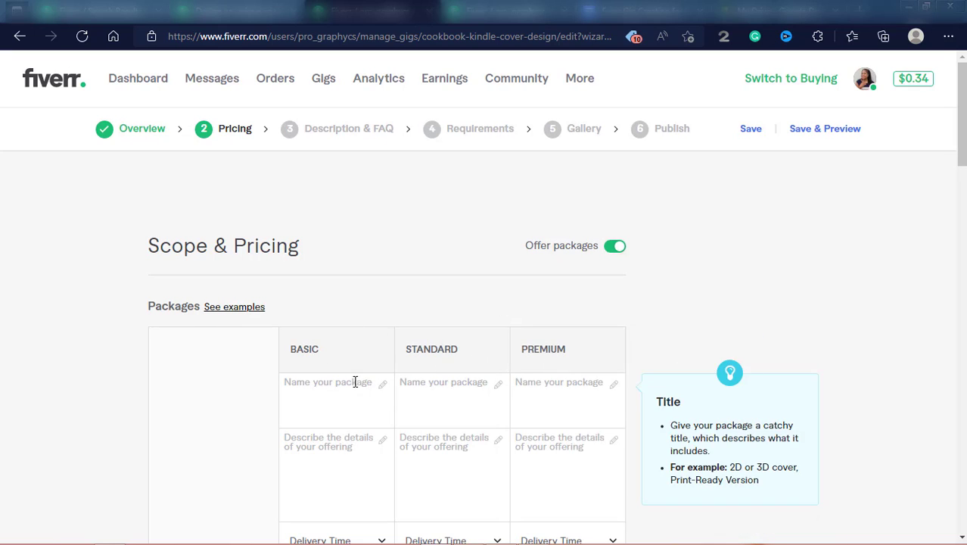
left_click(636, 10)
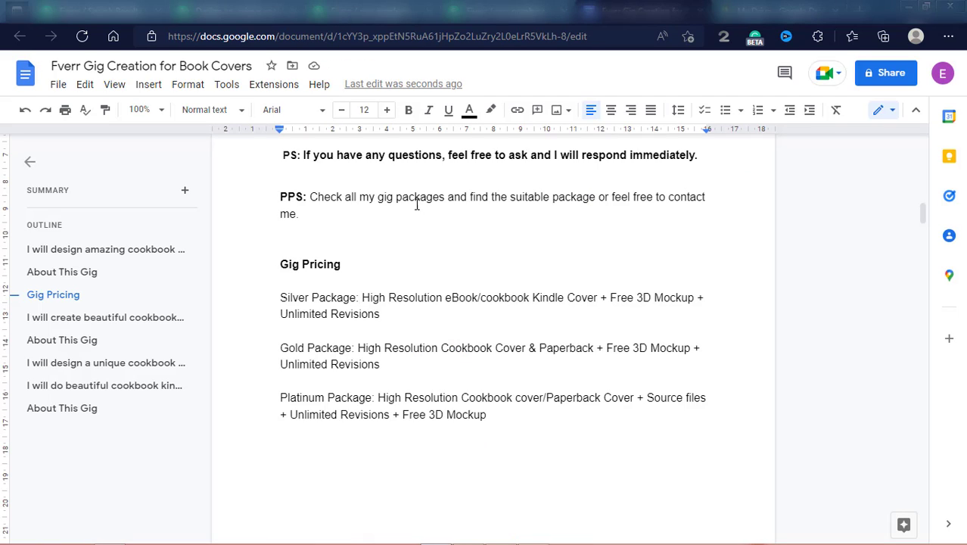
left_click_drag(359, 298, 276, 298)
key("ctrl+c")
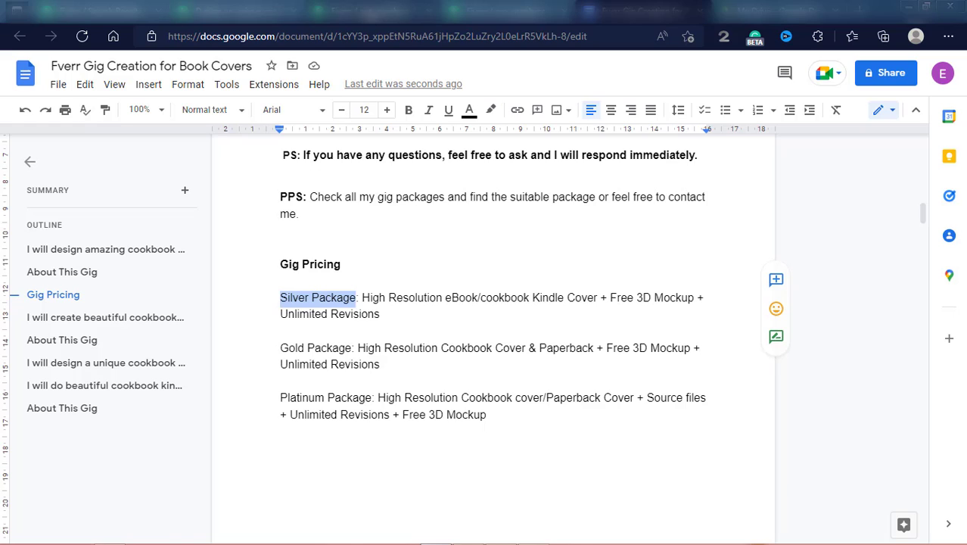
left_click(369, 12)
left_click(341, 381)
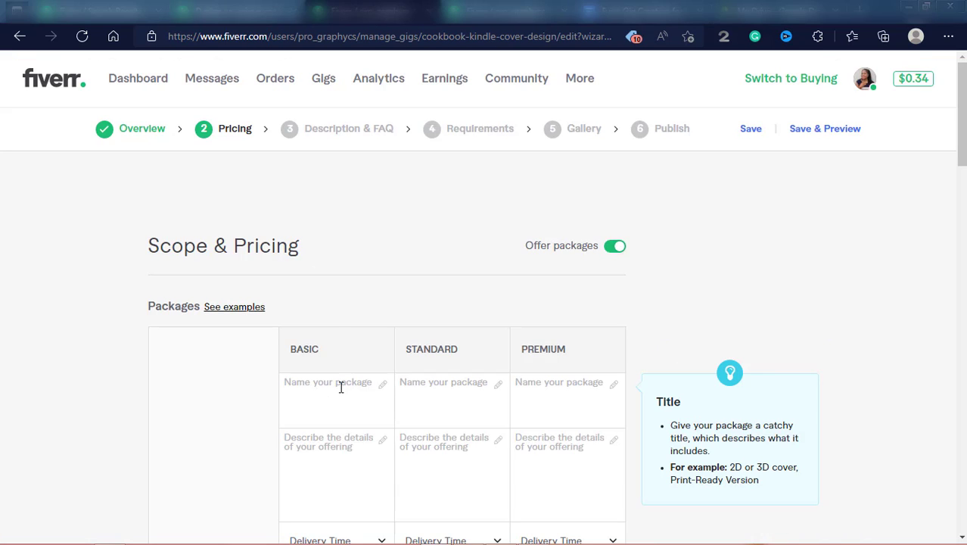
key("ctrl+v")
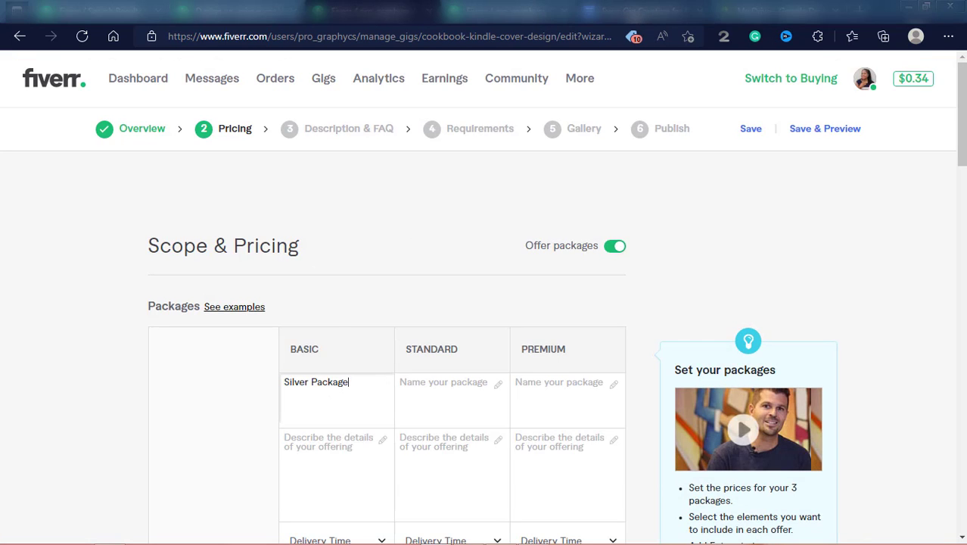
Describe Fiverr's Basic package as "High Resolution eBook/cookbook Kindle Cover + Free 3D Mockup + Unlimited Revisions", copied from the Google Docs pricing section.
left_click(640, 11)
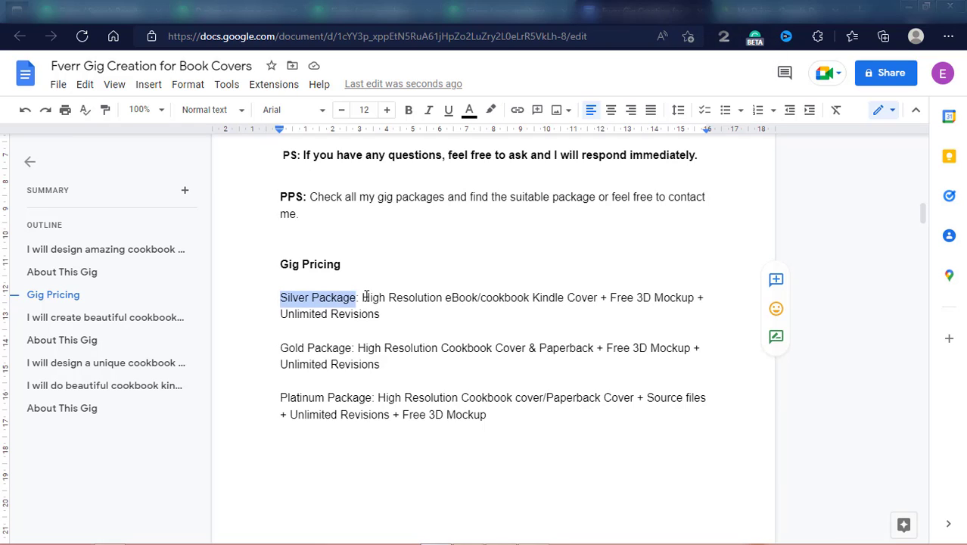
left_click_drag(364, 298, 389, 313)
key("ctrl+c")
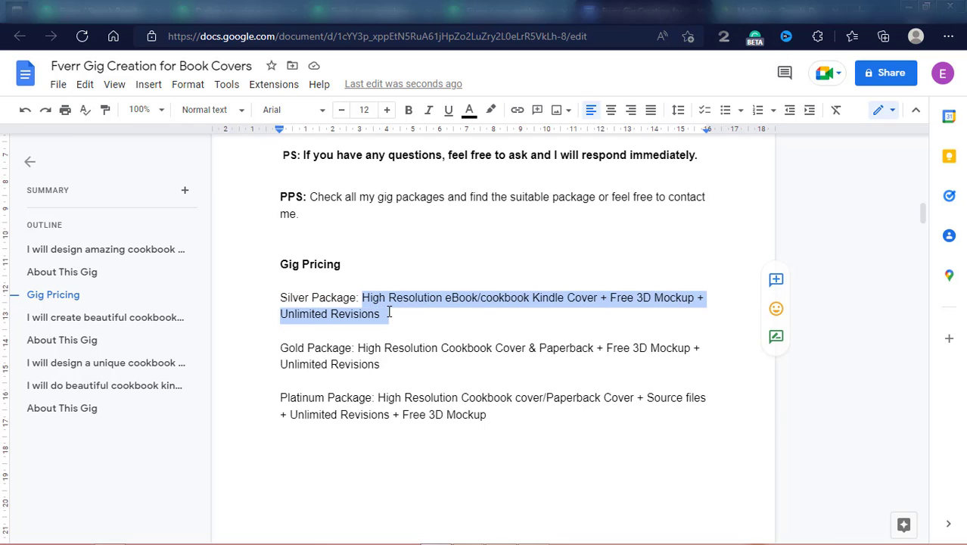
left_click(371, 11)
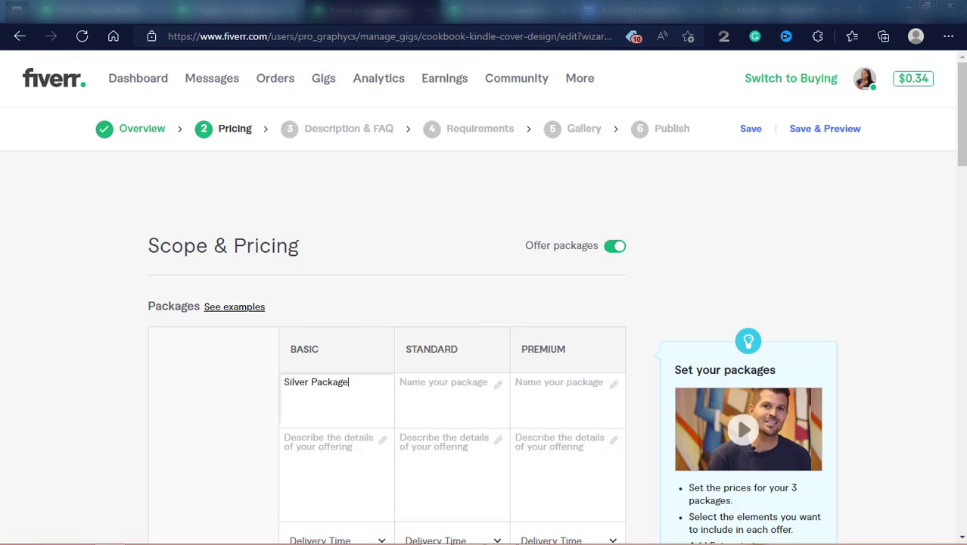
left_click(330, 446)
key("ctrl+v")
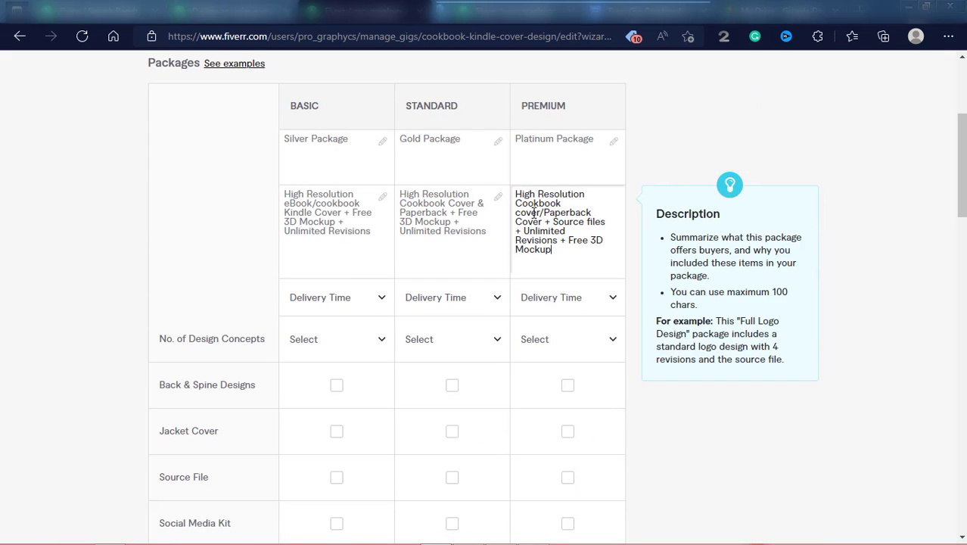
Set the delivery time to 2 days for the Basic package and 3 days for the Standard and Premium packages.
left_click(377, 301)
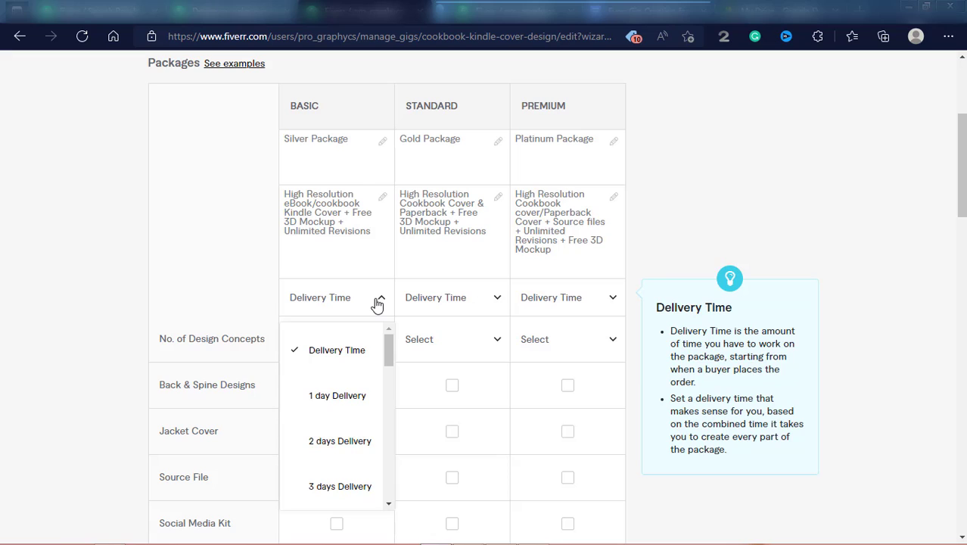
left_click(341, 443)
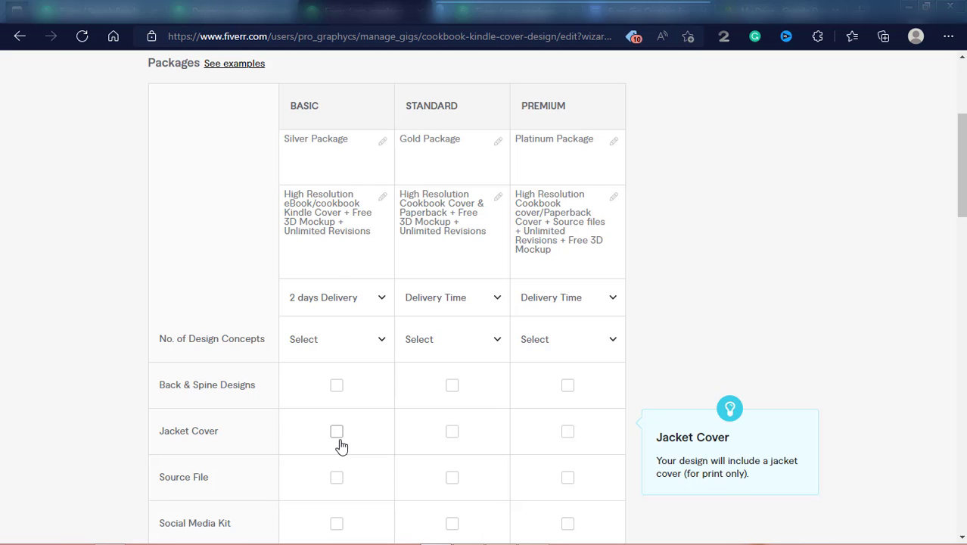
left_click(494, 303)
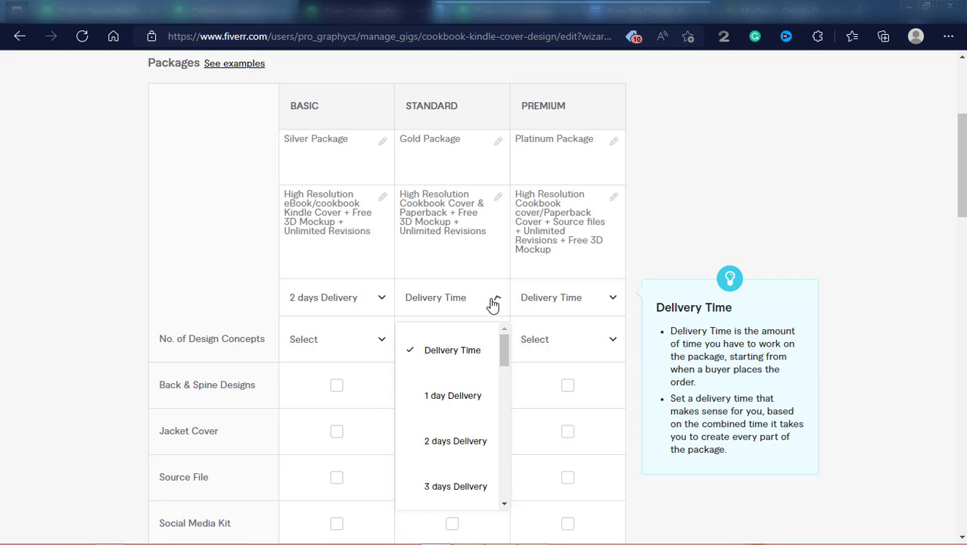
left_click(446, 488)
left_click(599, 303)
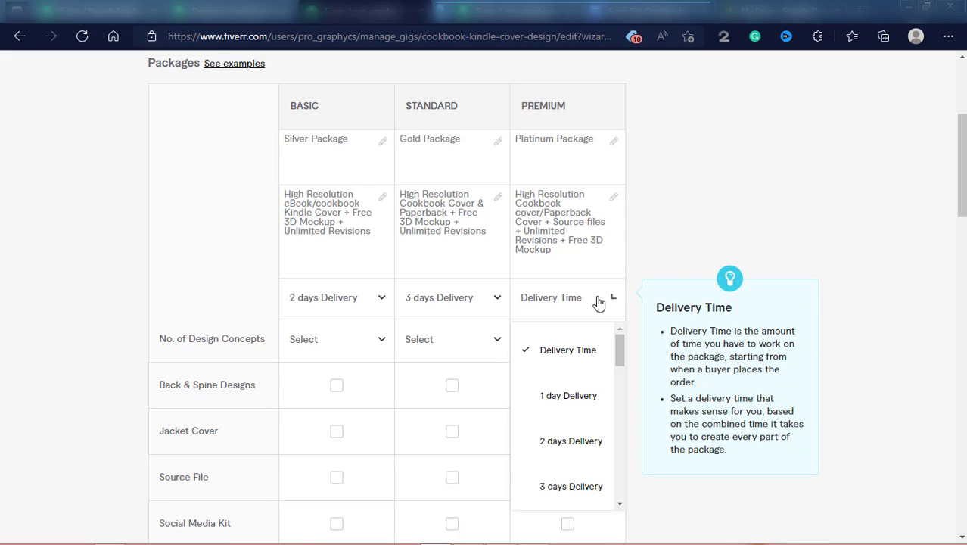
left_click(566, 494)
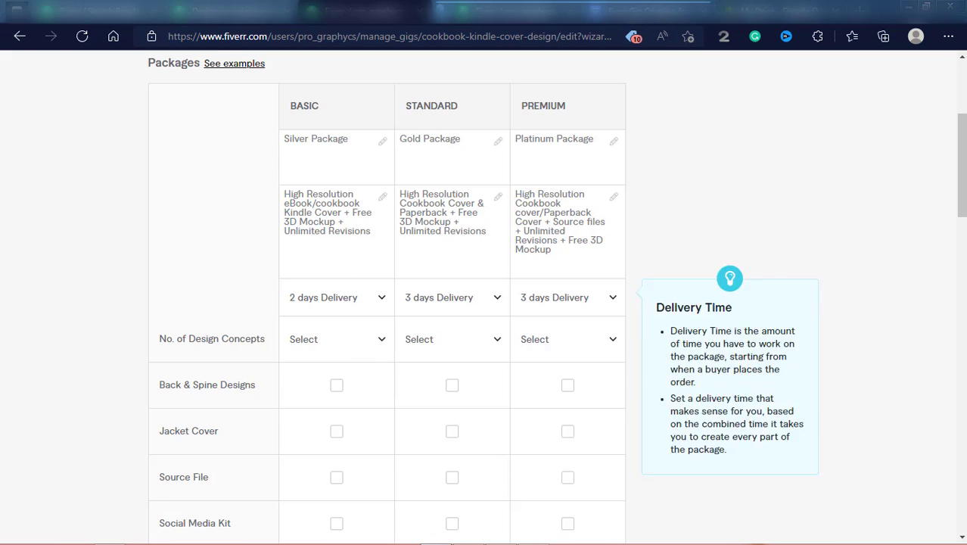
Set the number of design concepts to 1 for the Basic, Standard and Premium packages.
scroll(963, 189, "down", 1)
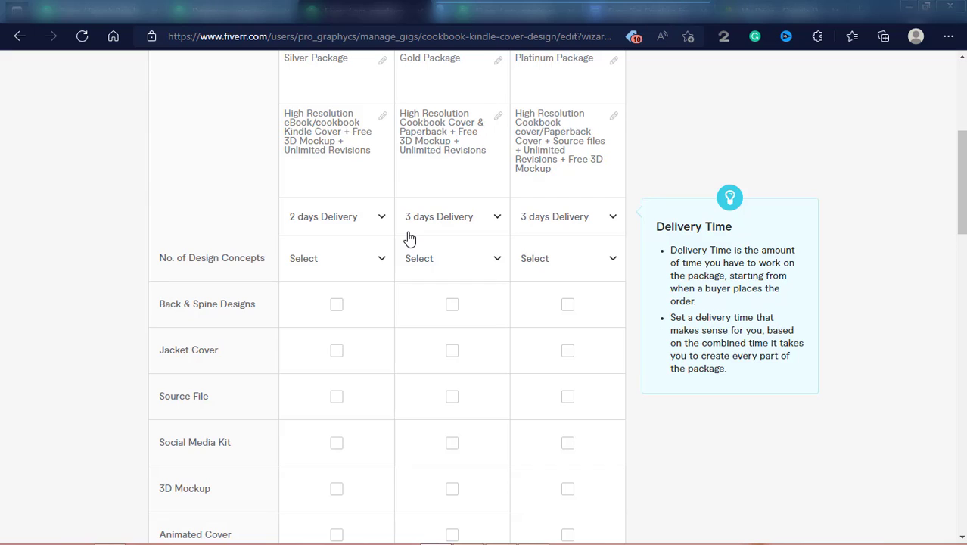
left_click(383, 263)
left_click(328, 369)
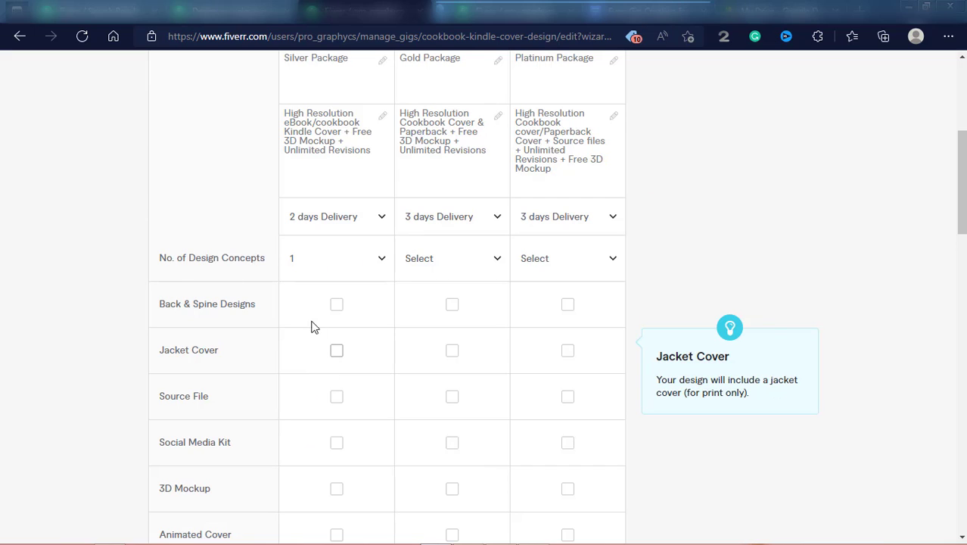
left_click(495, 261)
left_click(443, 356)
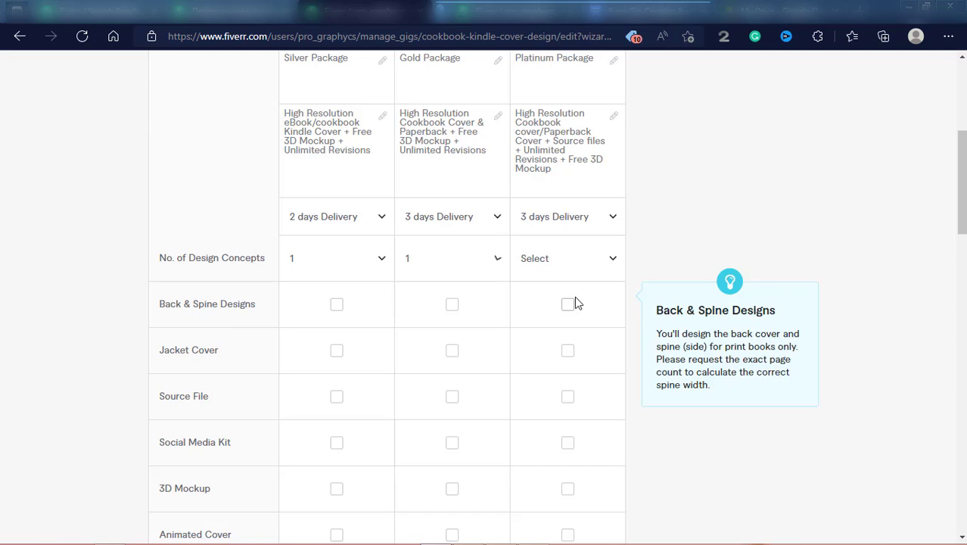
left_click(609, 259)
left_click(552, 361)
Include Back & Spine Designs in the Standard and Premium packages, and Source File in the Premium package only.
left_click(452, 305)
left_click(568, 306)
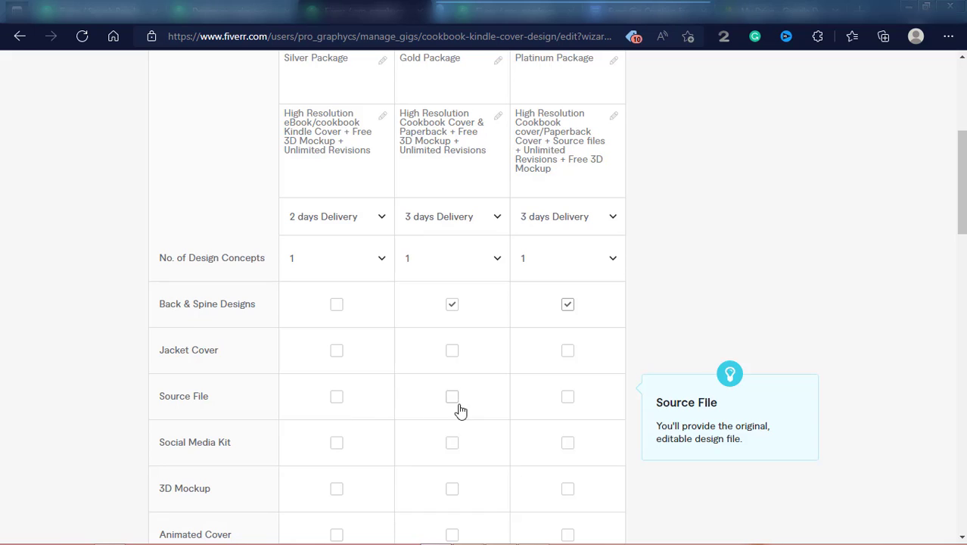
left_click(568, 398)
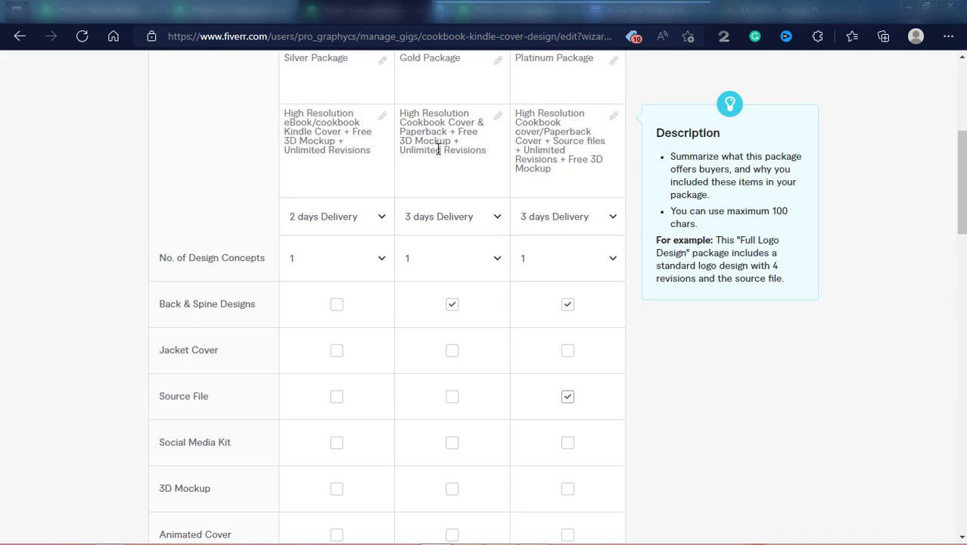
Check the package descriptions and include 3D Mockup in all three packages.
scroll(963, 219, "down", 2)
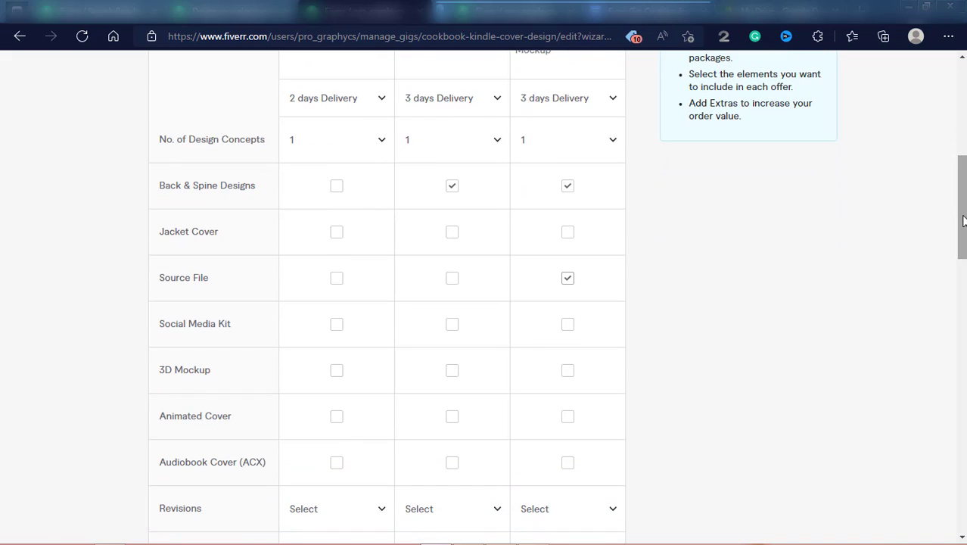
left_click_drag(963, 219, 963, 178)
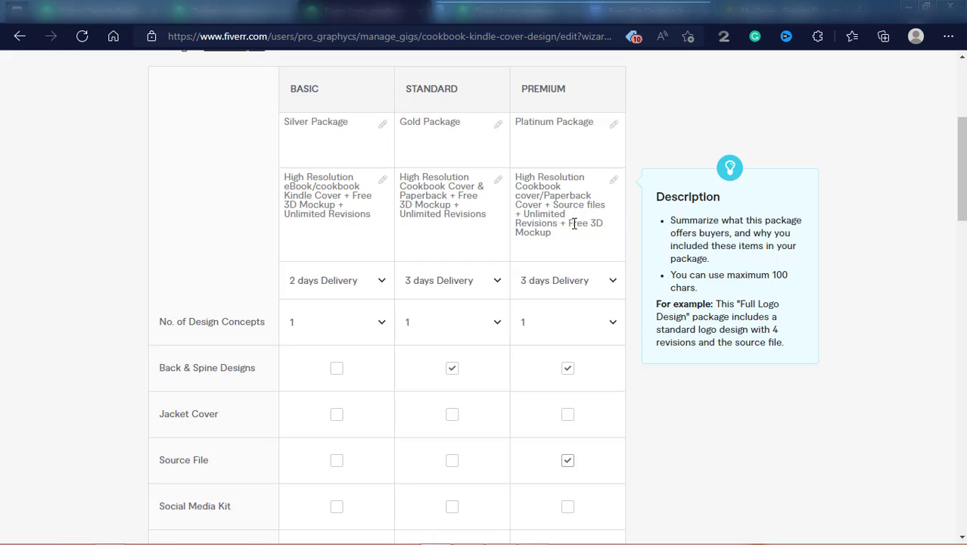
scroll(644, 203, "down", 4)
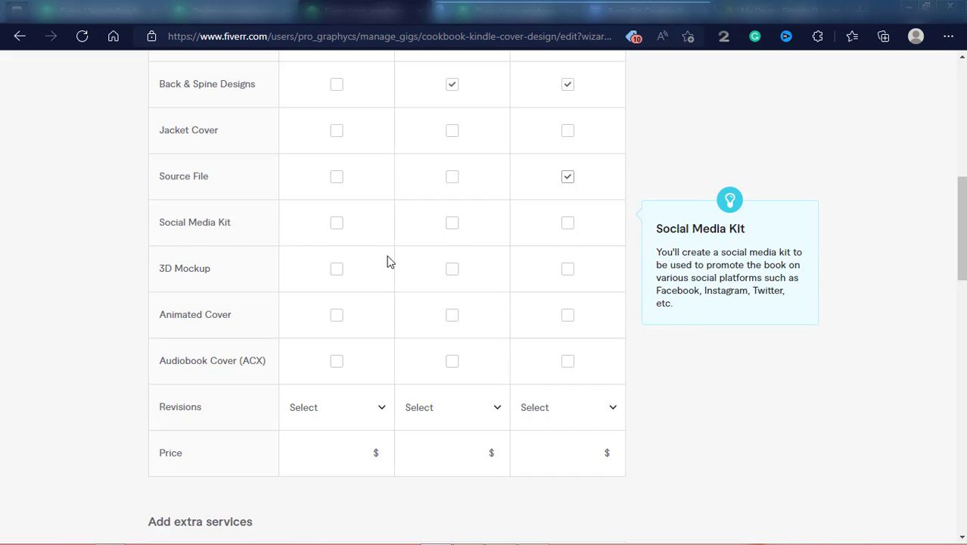
left_click(337, 271)
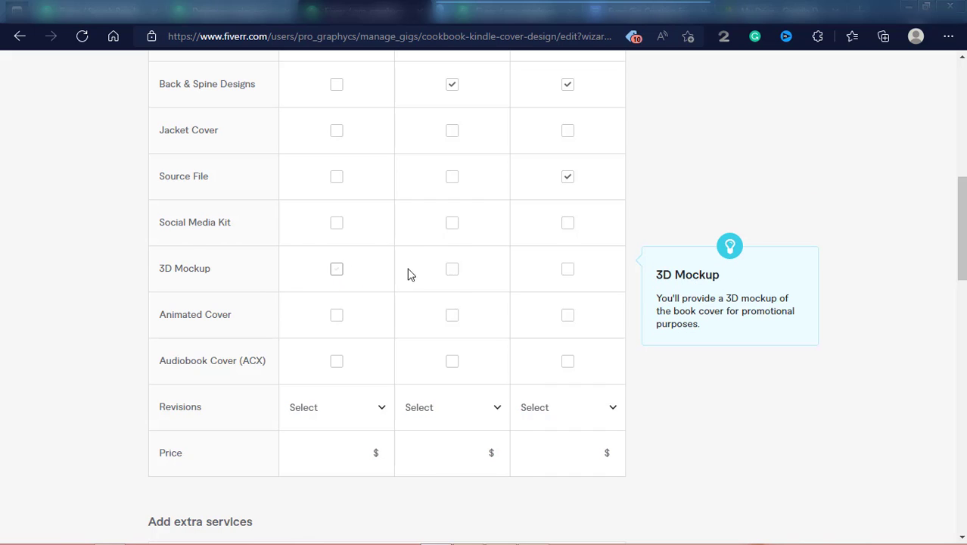
left_click(453, 271)
left_click(569, 272)
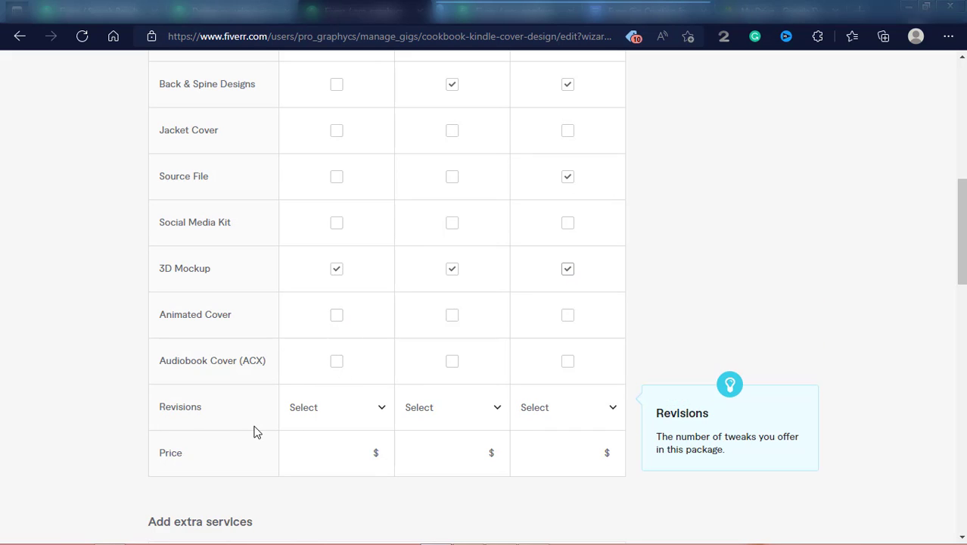
Set the revisions to UNLIMITED for the Basic, Standard and Premium packages.
scroll(963, 278, "down", 3)
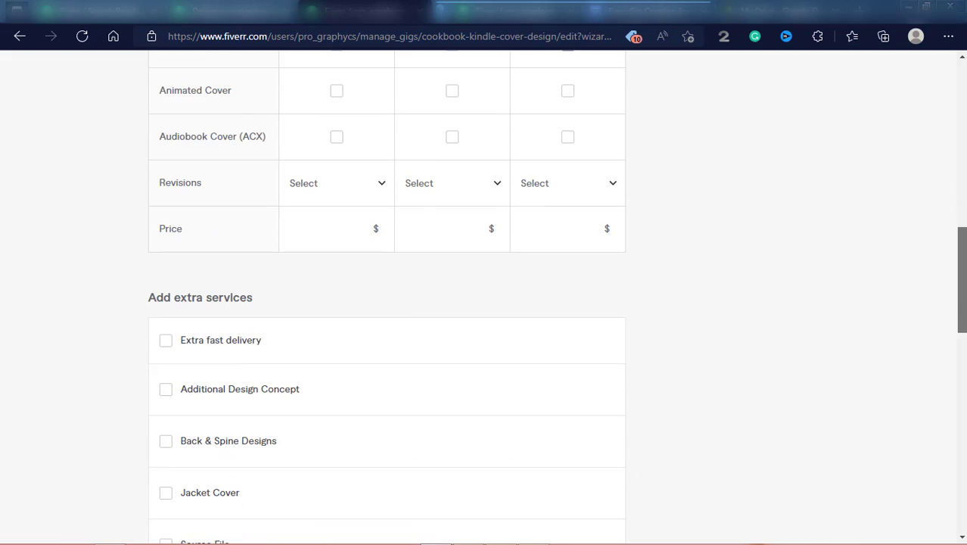
left_click(373, 185)
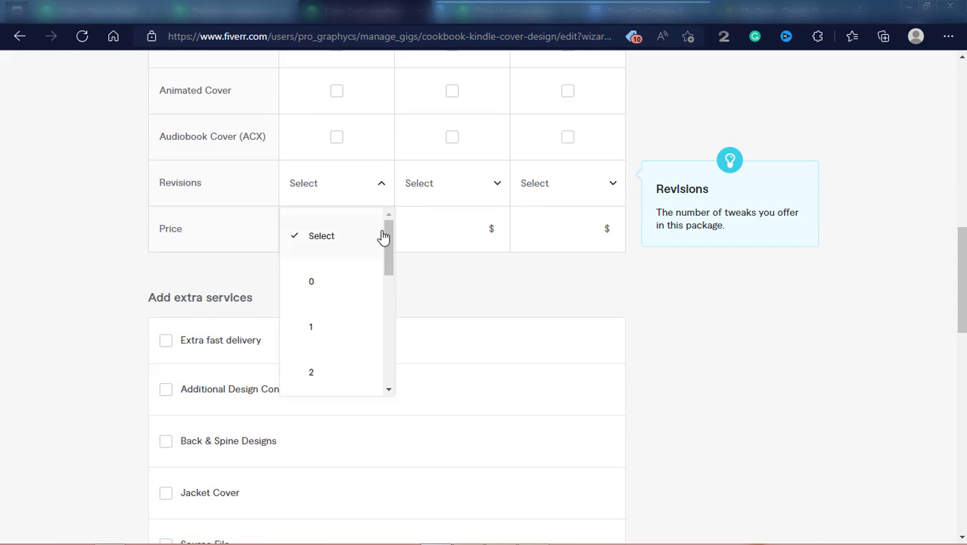
left_click_drag(391, 240, 397, 362)
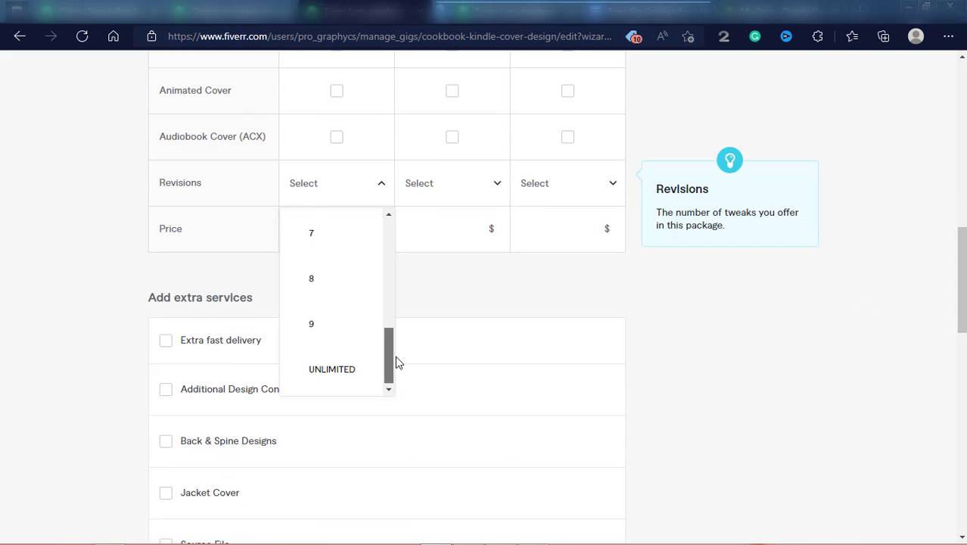
left_click(337, 371)
left_click(496, 188)
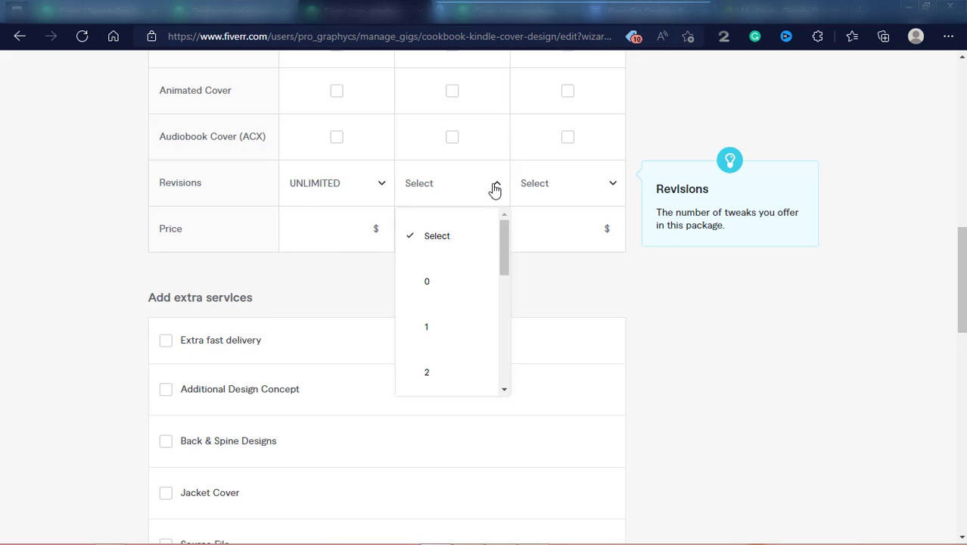
left_click_drag(503, 239, 503, 376)
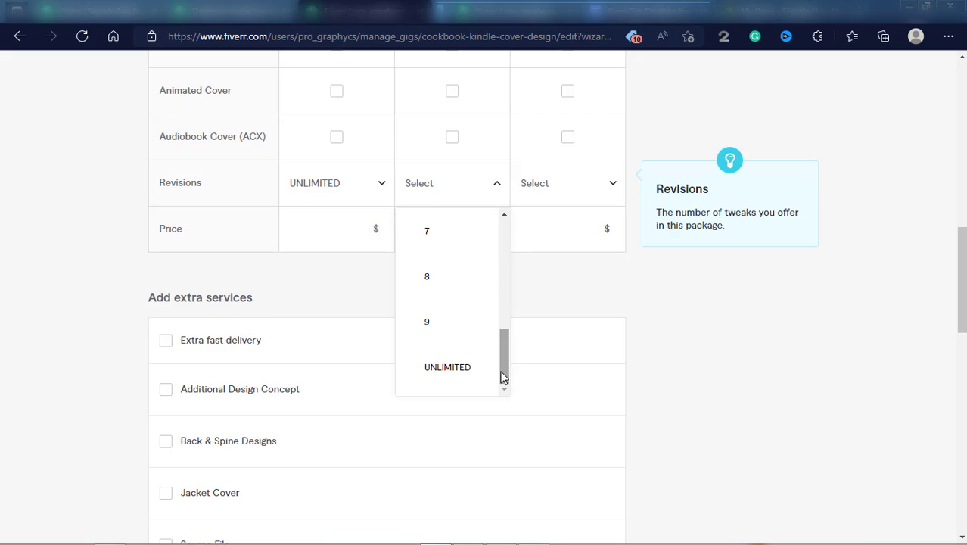
left_click(452, 371)
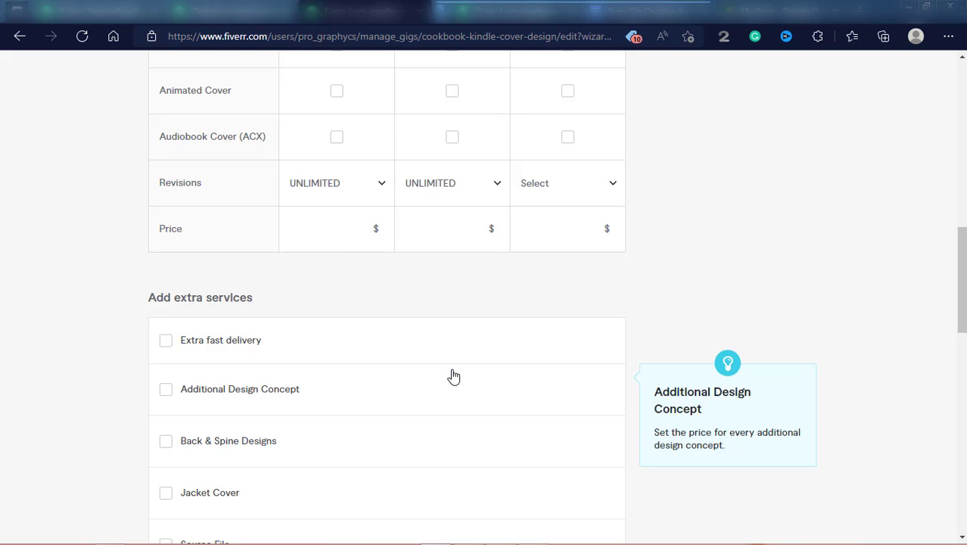
left_click(610, 194)
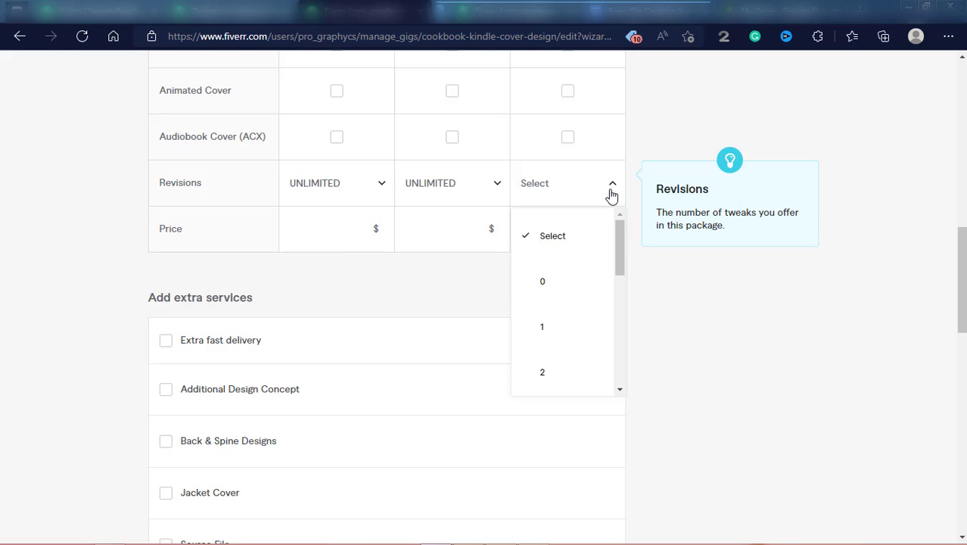
left_click_drag(620, 262, 620, 389)
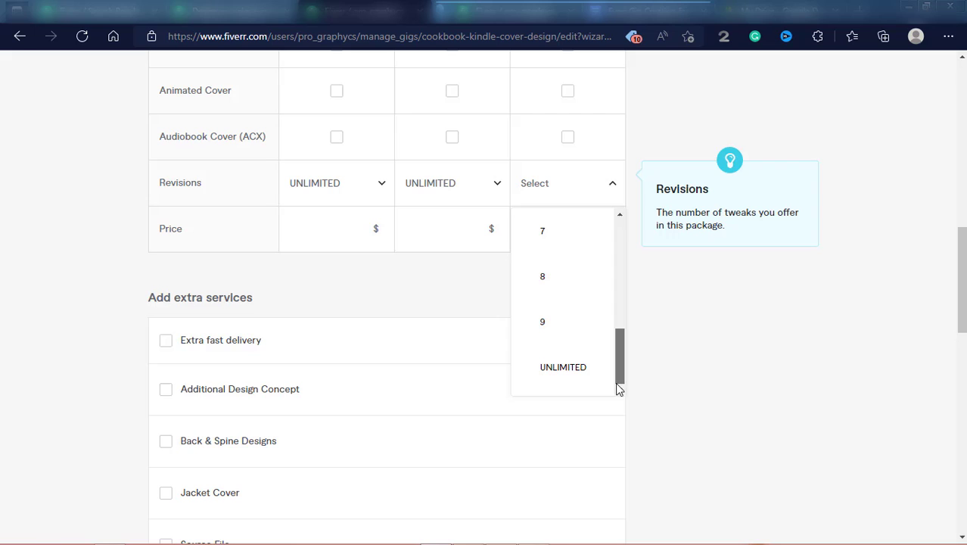
left_click(551, 371)
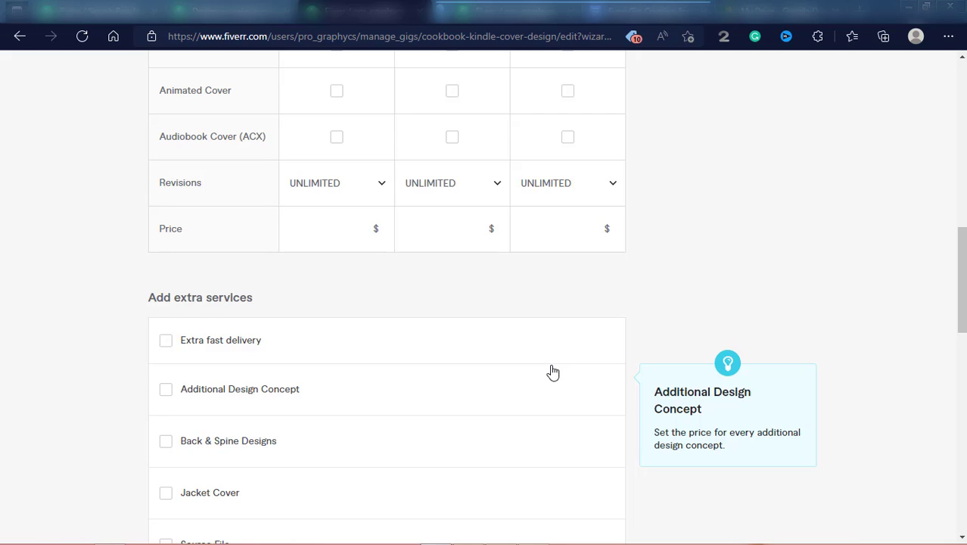
Price the Basic package at $10, Standard at $15 and Premium at $25, and save the pricing to continue to the description stage.
left_click(345, 229)
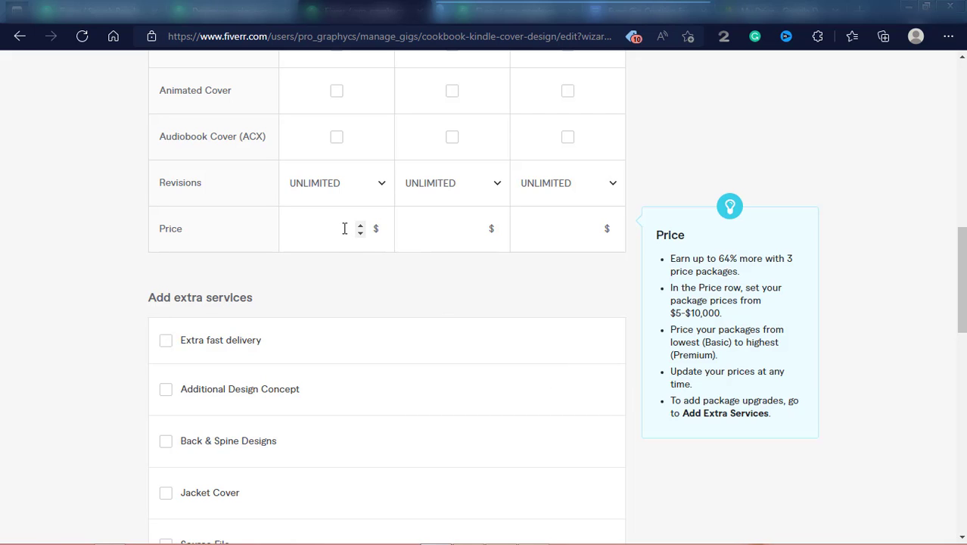
type("10")
left_click(450, 227)
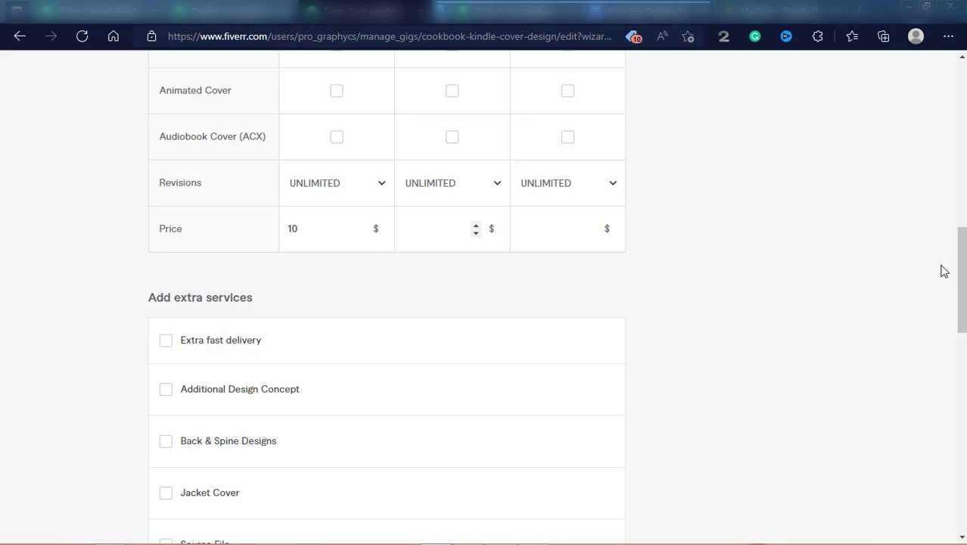
type("15")
left_click(575, 222)
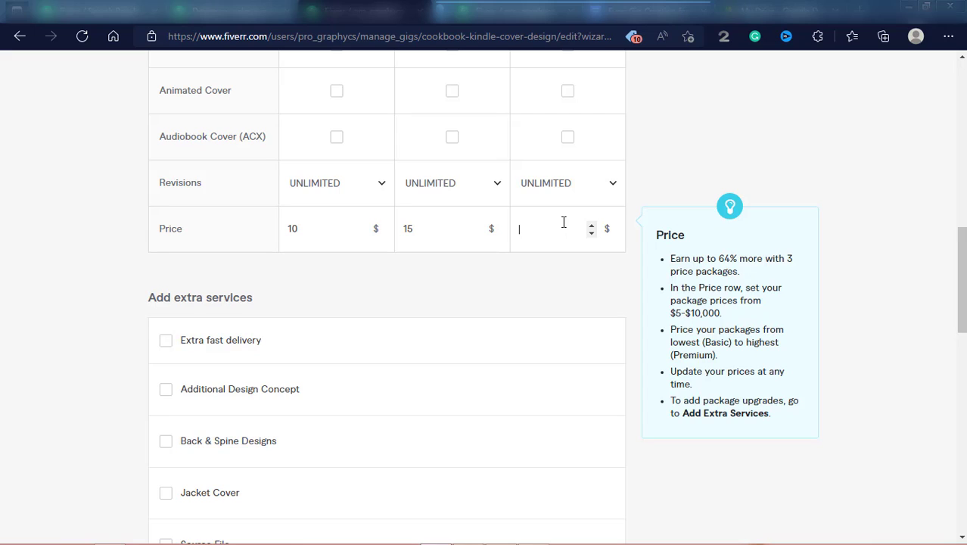
type("25")
left_click(416, 228)
left_click_drag(962, 268, 955, 418)
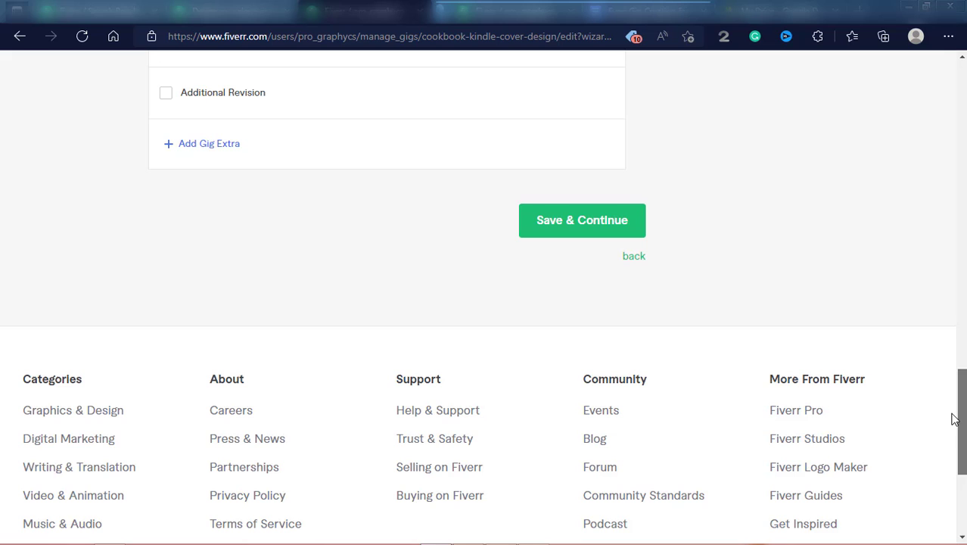
left_click(592, 229)
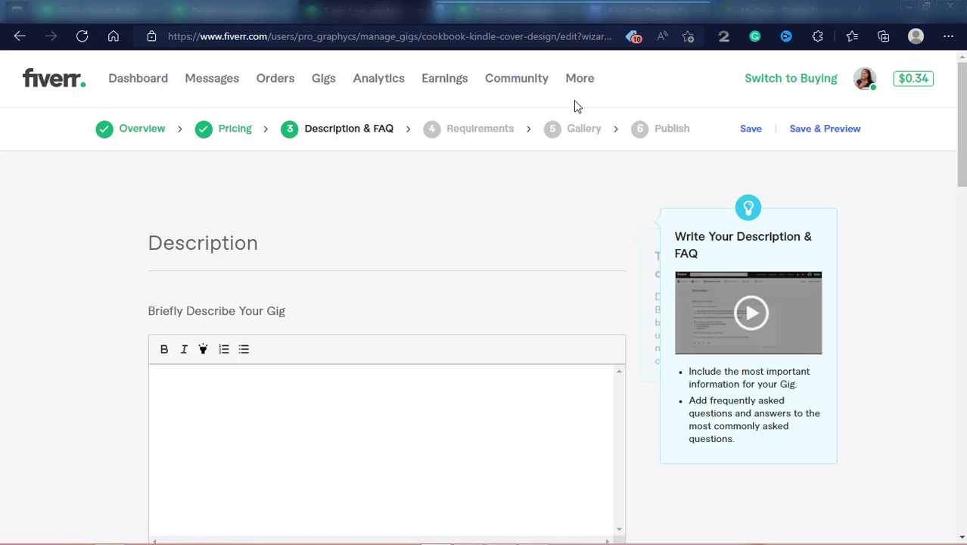
Review the gig title at the start of the Google Docs document and the "cookbook covers" search phrase on Fiverr.
left_click(651, 10)
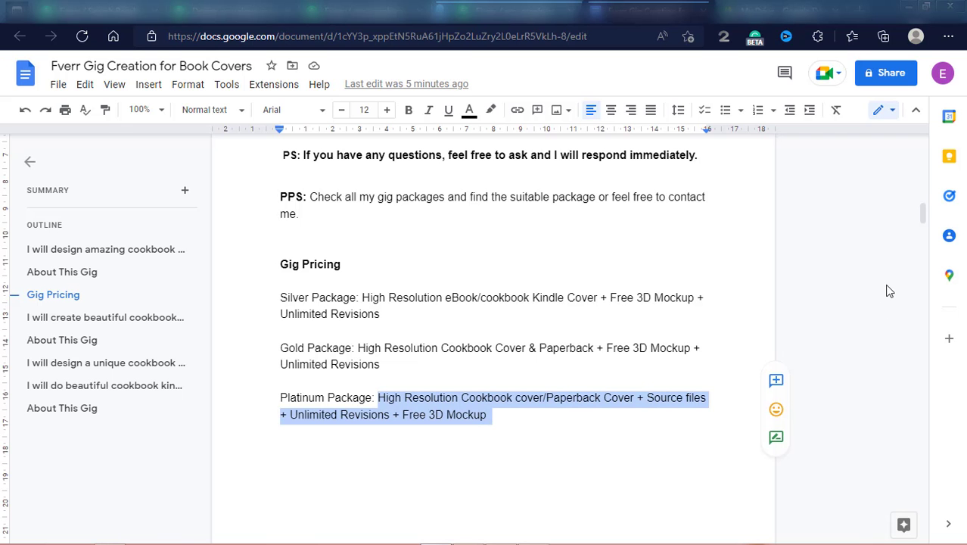
left_click_drag(924, 213, 925, 152)
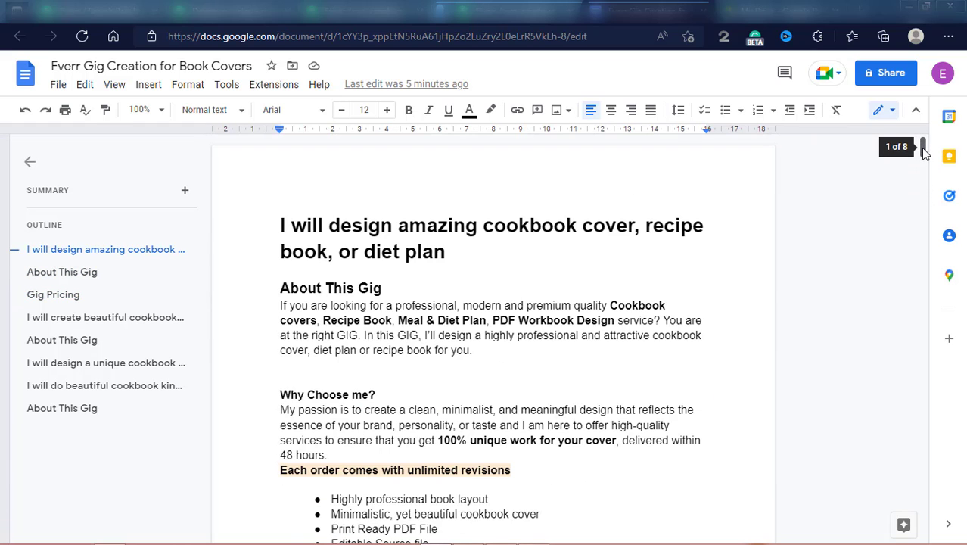
left_click(472, 262)
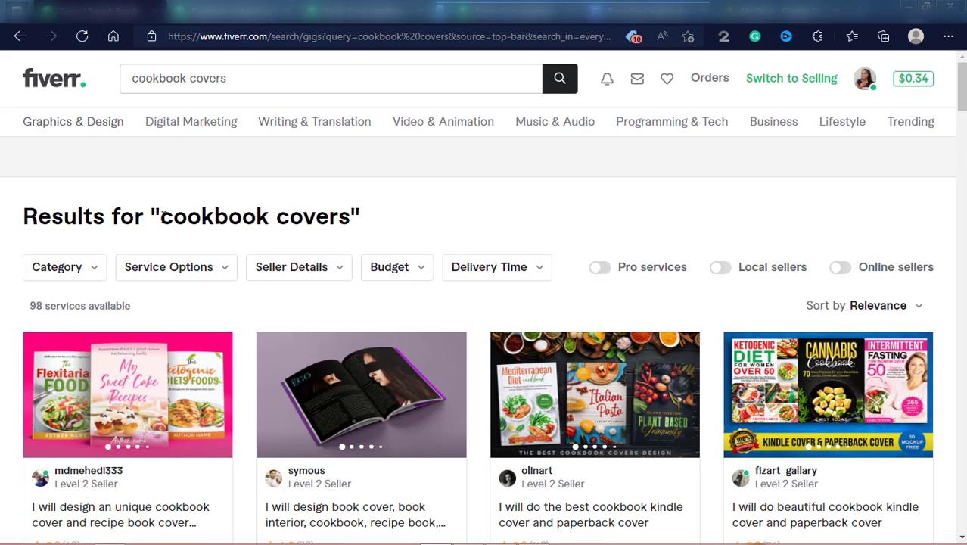
left_click_drag(161, 217, 352, 220)
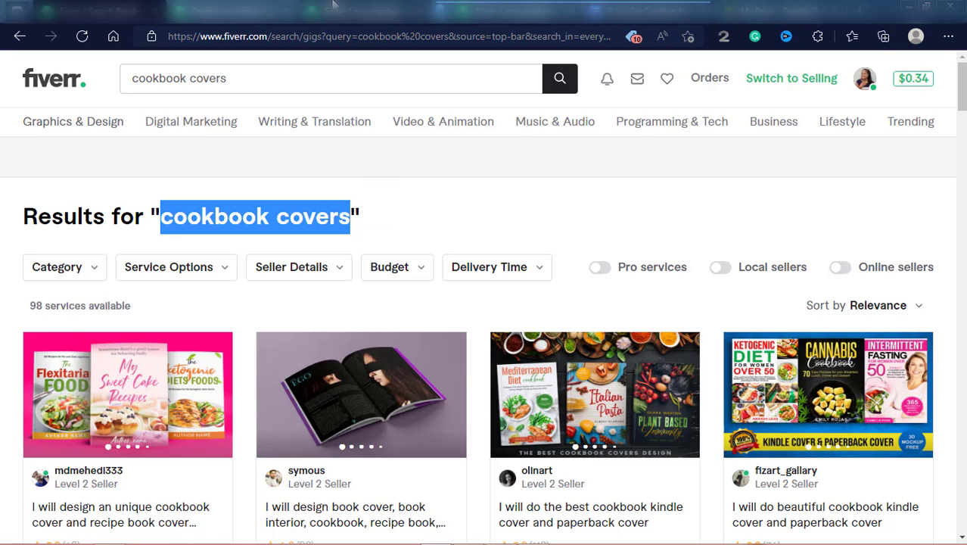
Open the seller's Fiverr gig list and review the impressions and clicks of the active gigs.
left_click(517, 9)
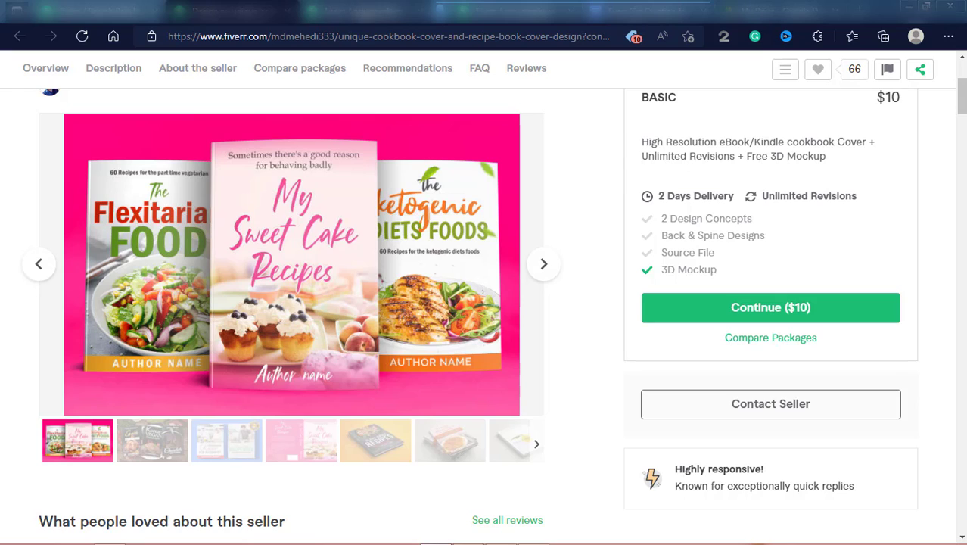
left_click(518, 9)
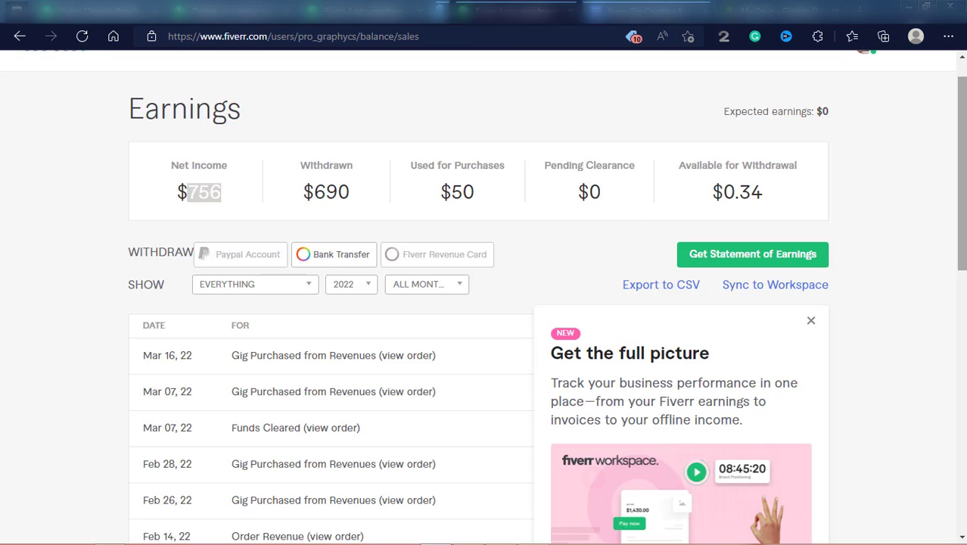
left_click_drag(964, 188, 959, 114)
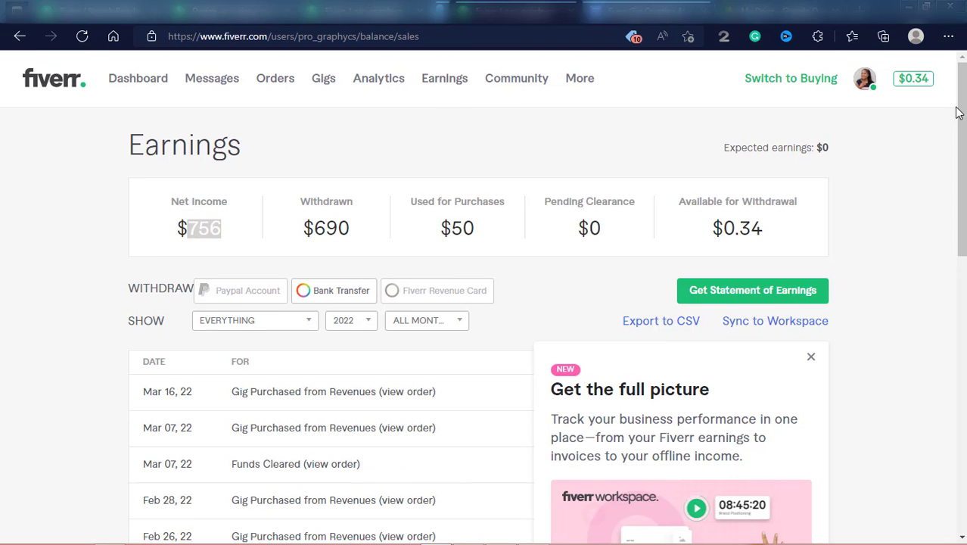
left_click(325, 87)
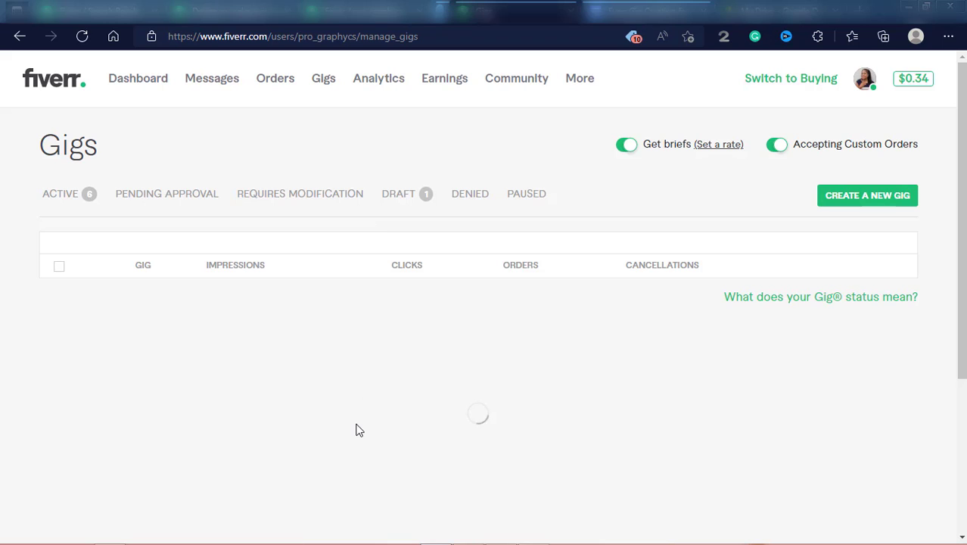
scroll(251, 336, "down", 3)
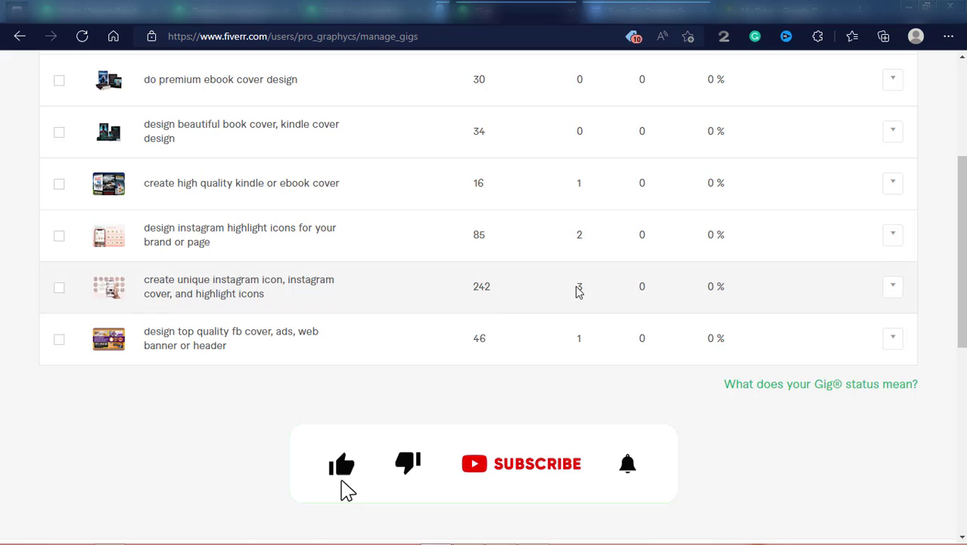
mouse_move(965, 275)
left_mouse_down()
mouse_move(965, 213)
mouse_move(964, 259)
left_mouse_up()
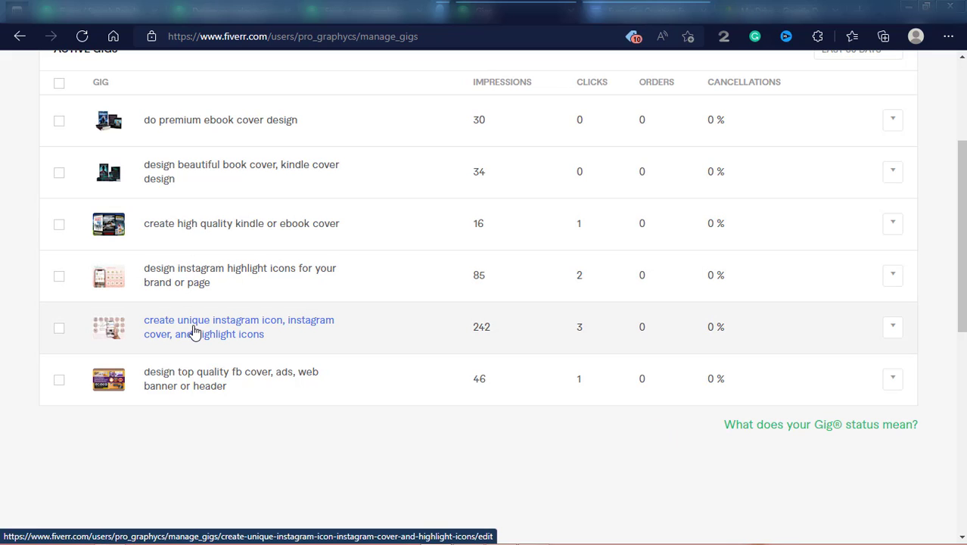
Revisit the competitor gig and search results, and highlight each "cookbook cover" keyword in the prepared Google Docs description.
left_click(220, 10)
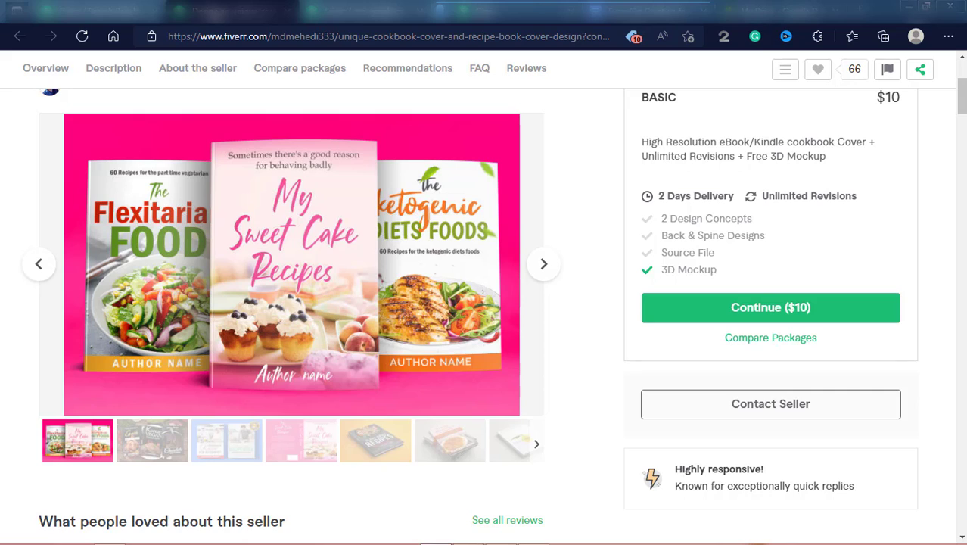
left_click(79, 10)
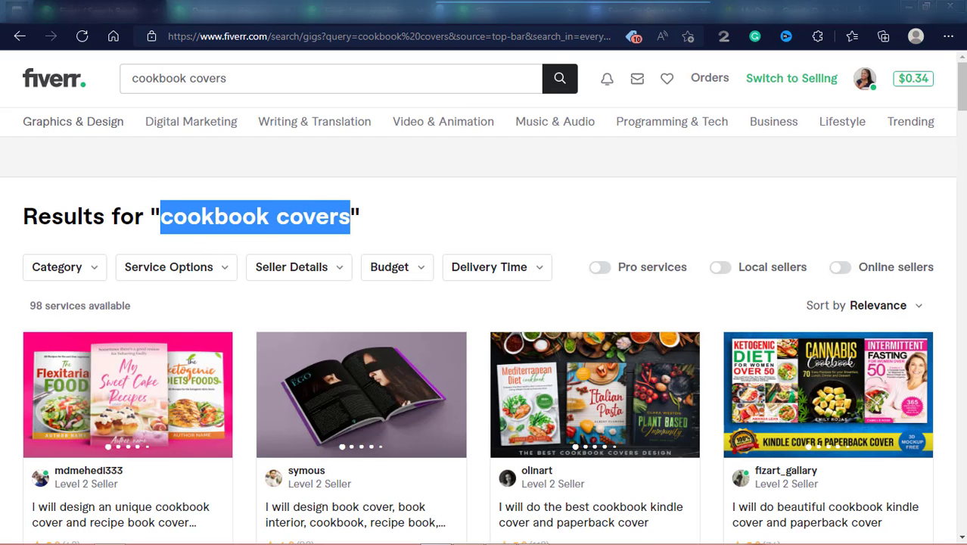
left_click(651, 11)
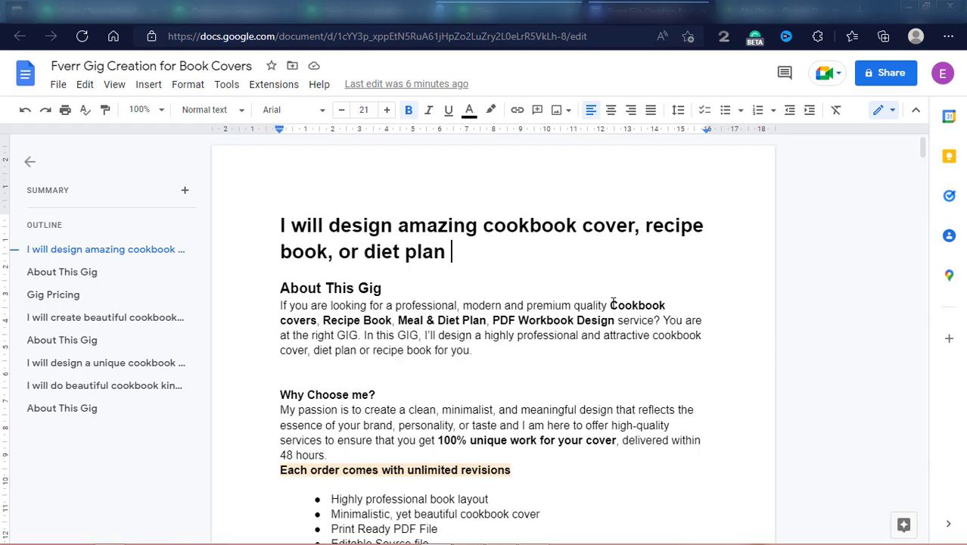
left_click_drag(610, 305, 319, 321)
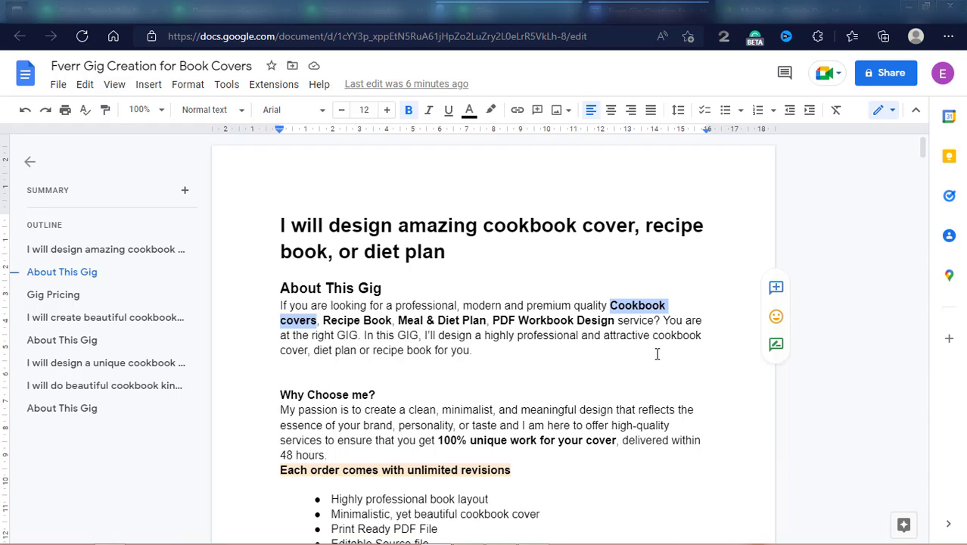
left_click_drag(653, 335, 307, 349)
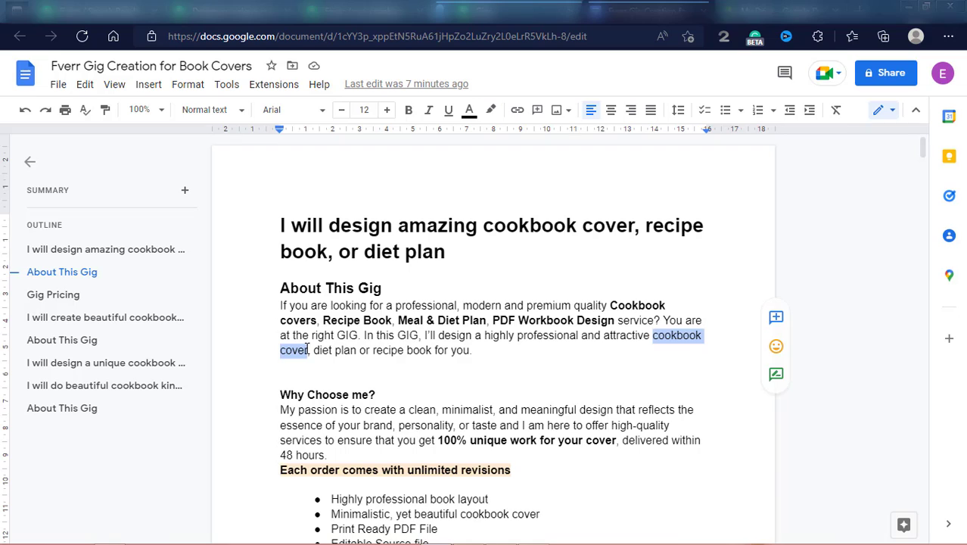
left_click(458, 514)
left_click_drag(482, 514, 544, 514)
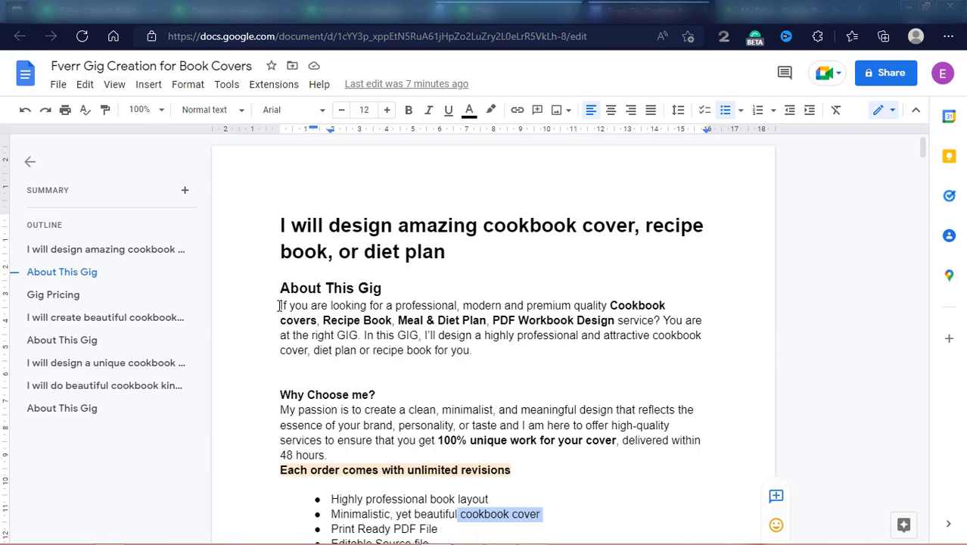
Check the word and character count of the first gig's description, from its opening sentence through the PPS line.
left_click_drag(278, 305, 439, 470)
left_click_drag(451, 478, 726, 398)
key("ctrl+shift+c")
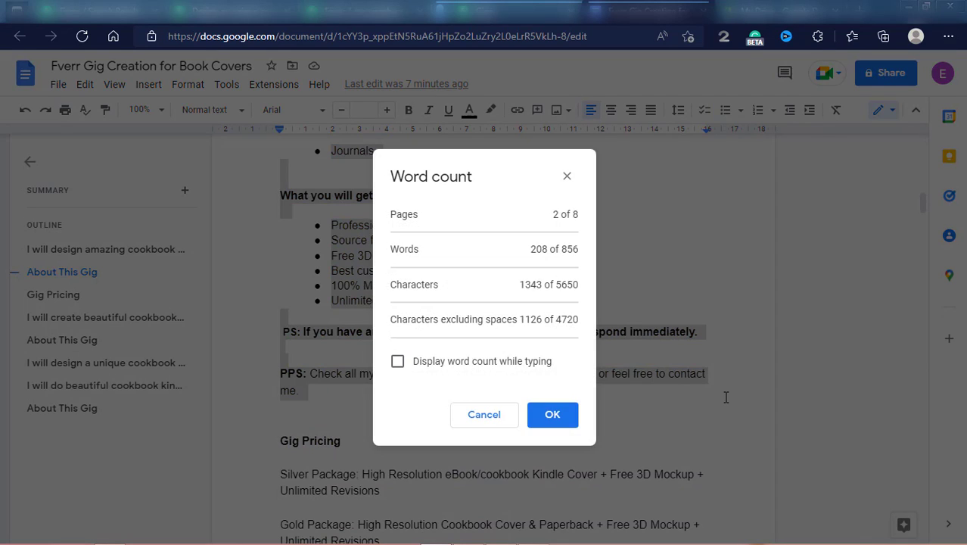
left_click(566, 179)
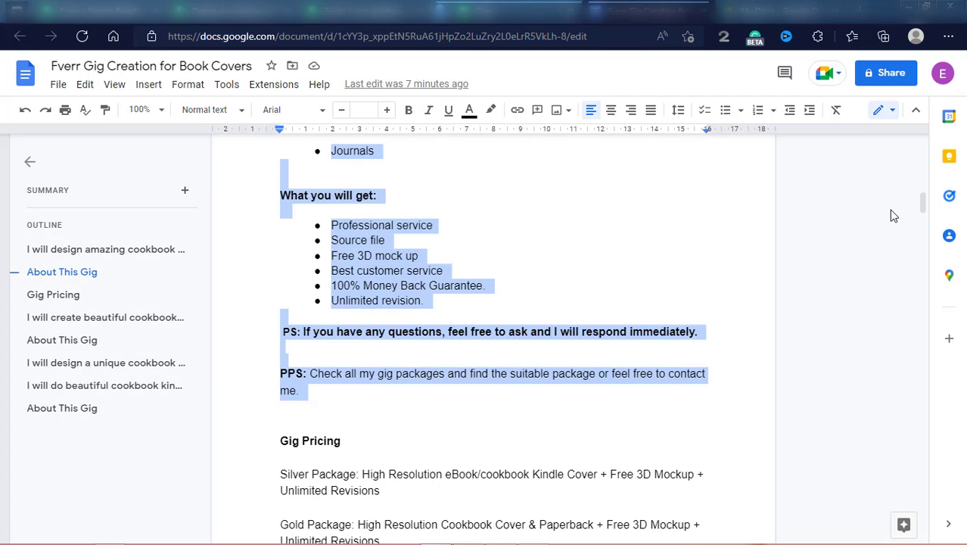
Compare the "cookbook cover" keyword in the document's gig title with the one in the description's first sentence.
left_click_drag(924, 205, 927, 154)
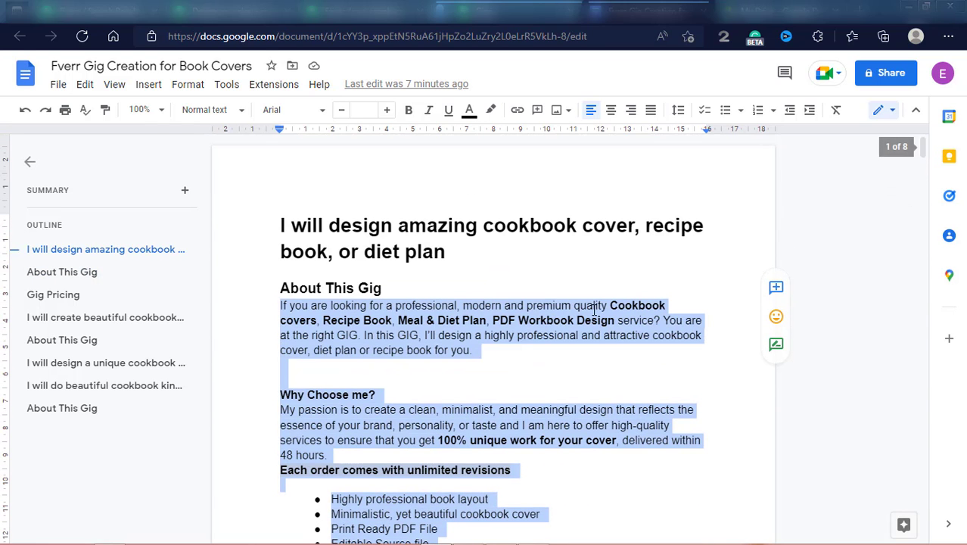
left_click_drag(486, 231, 622, 231)
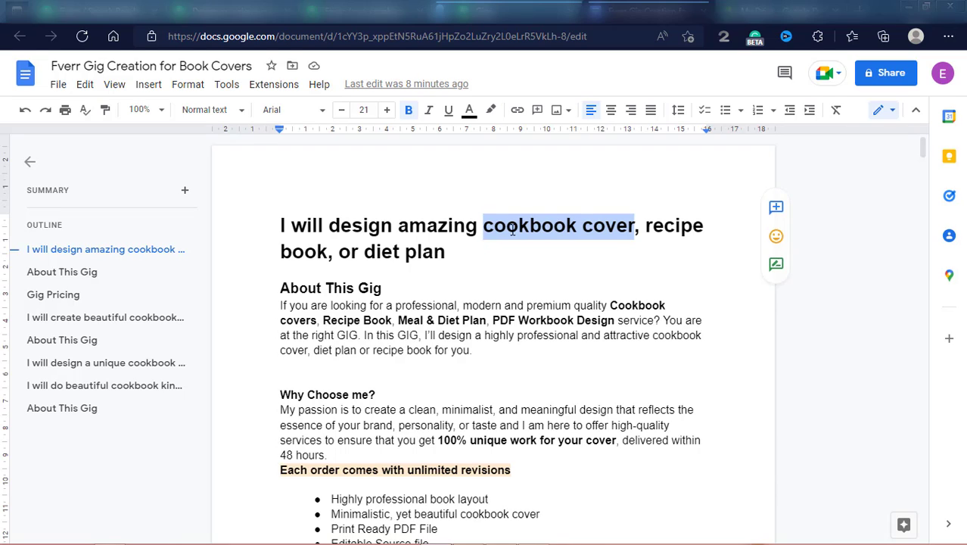
left_click_drag(610, 305, 669, 306)
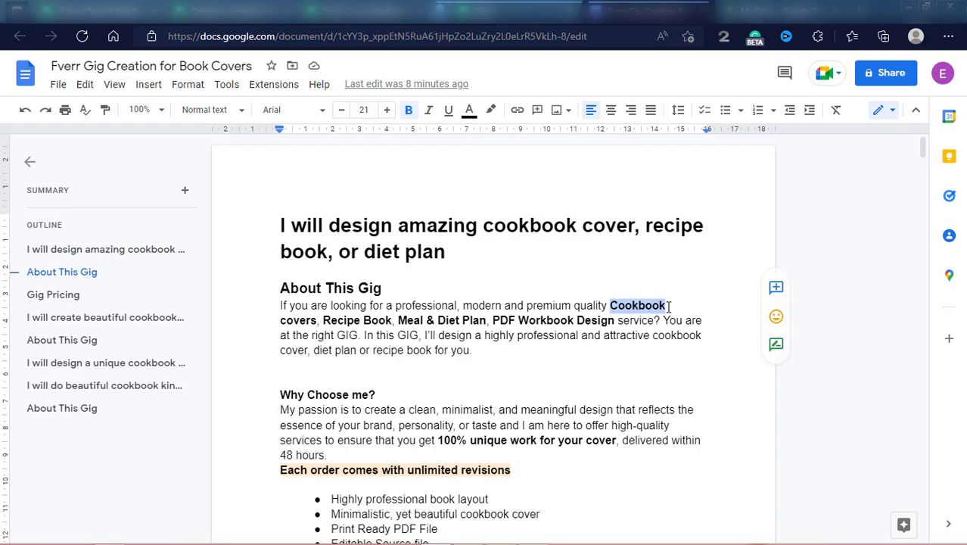
left_click_drag(280, 320, 319, 320)
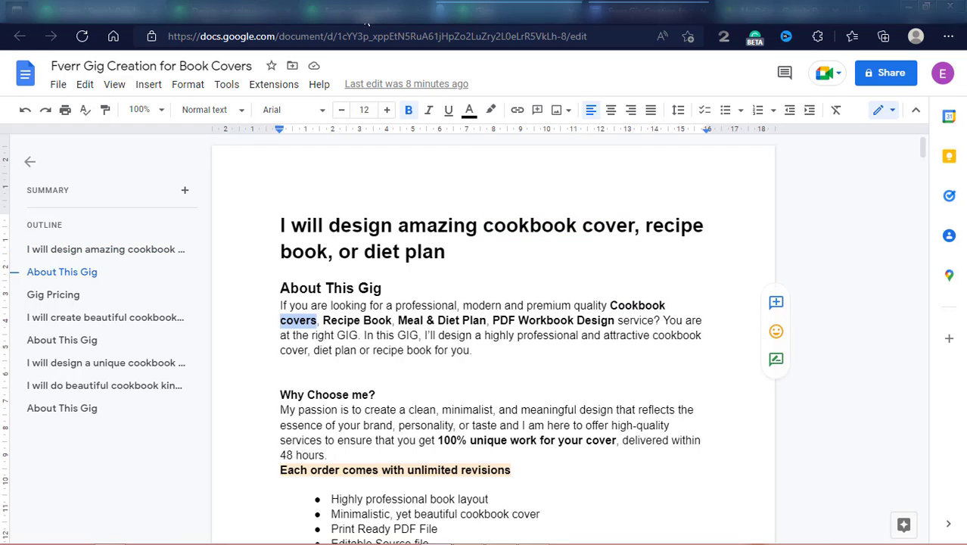
Return to the Fiverr gig's Overview stage and change the gig title to "professional cookbook cover design".
left_click(365, 11)
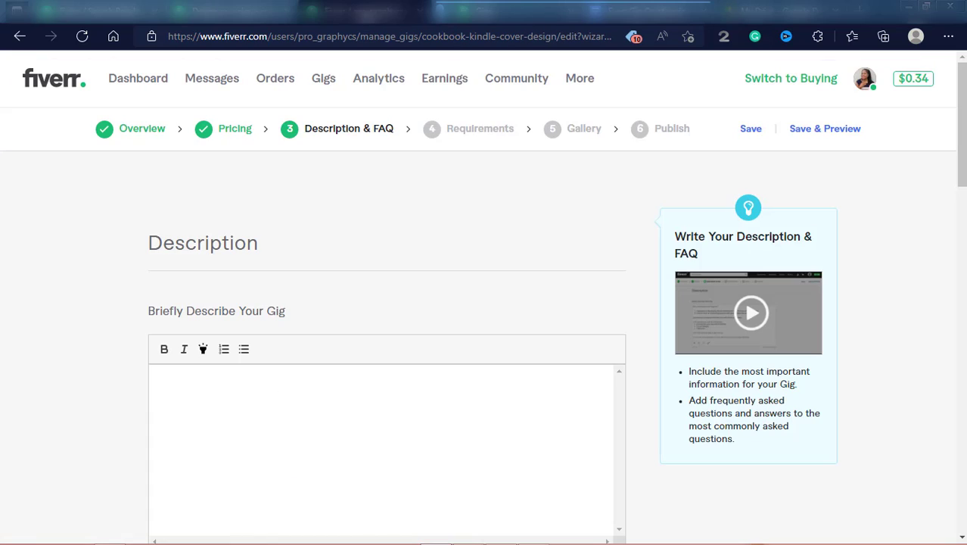
left_click(142, 131)
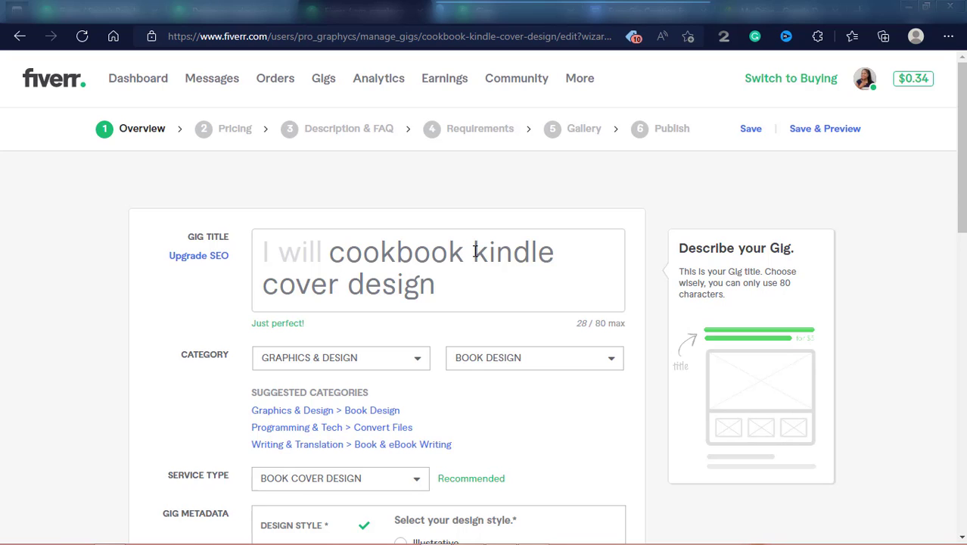
double_click(561, 255)
key("BackSpace")
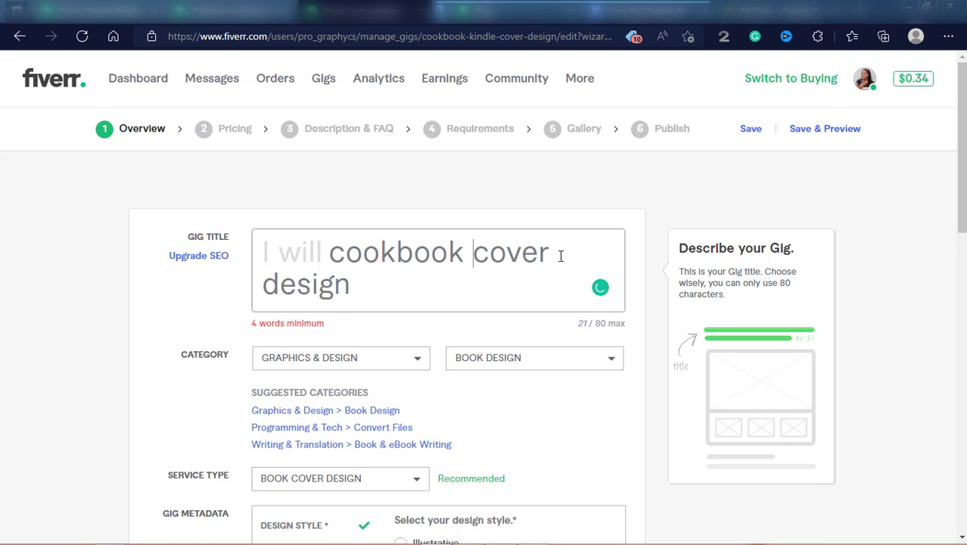
left_click(337, 255)
type("professional")
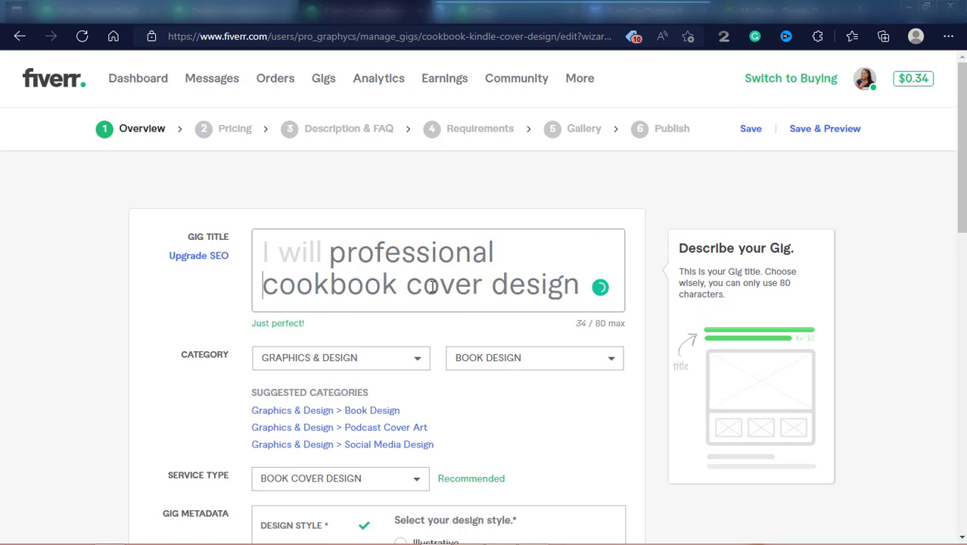
left_click_drag(485, 286, 278, 286)
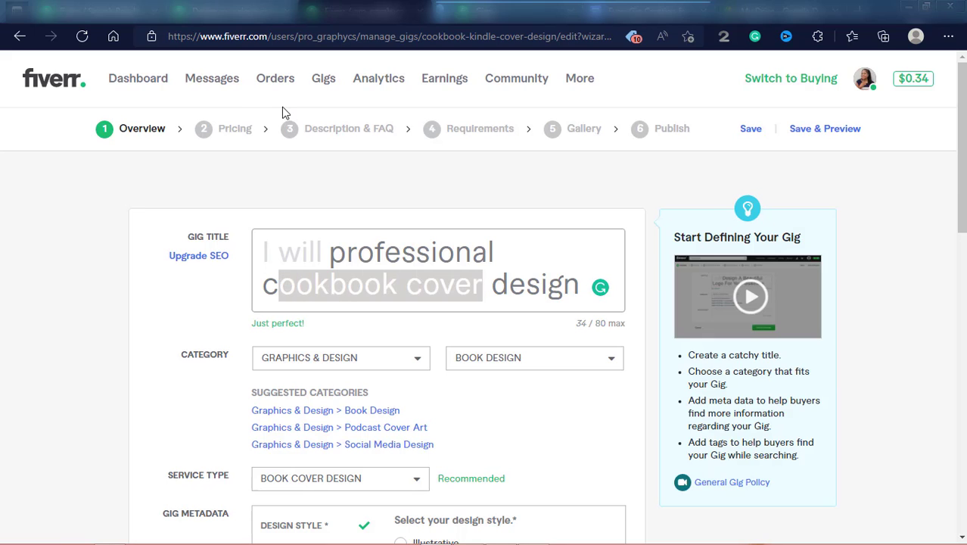
Look over the gig's package pricing and return to the Description & FAQ stage.
left_click(348, 136)
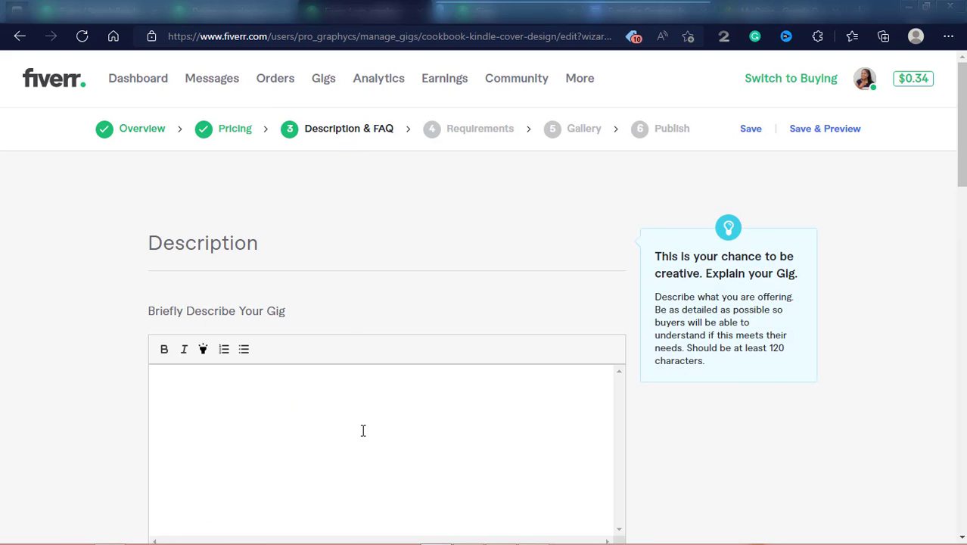
left_click(239, 130)
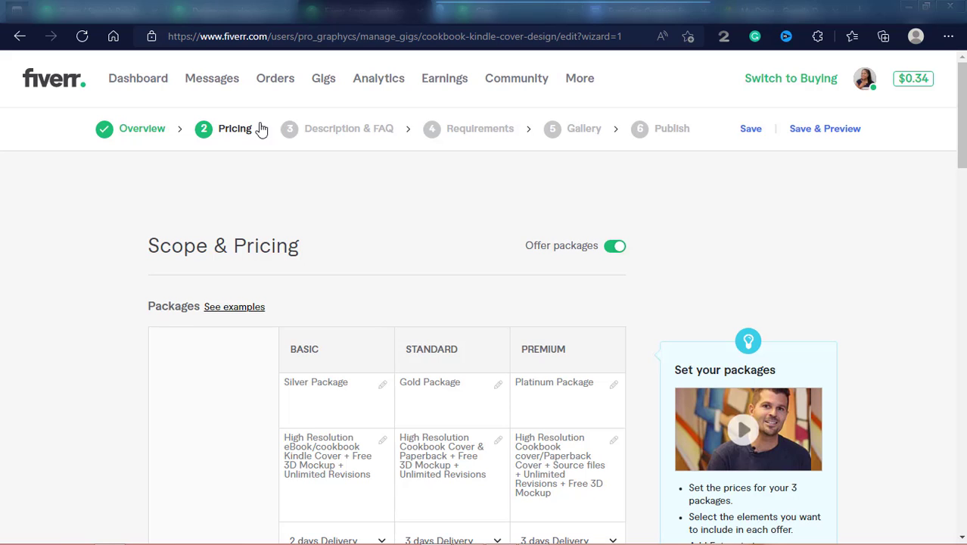
left_click(354, 130)
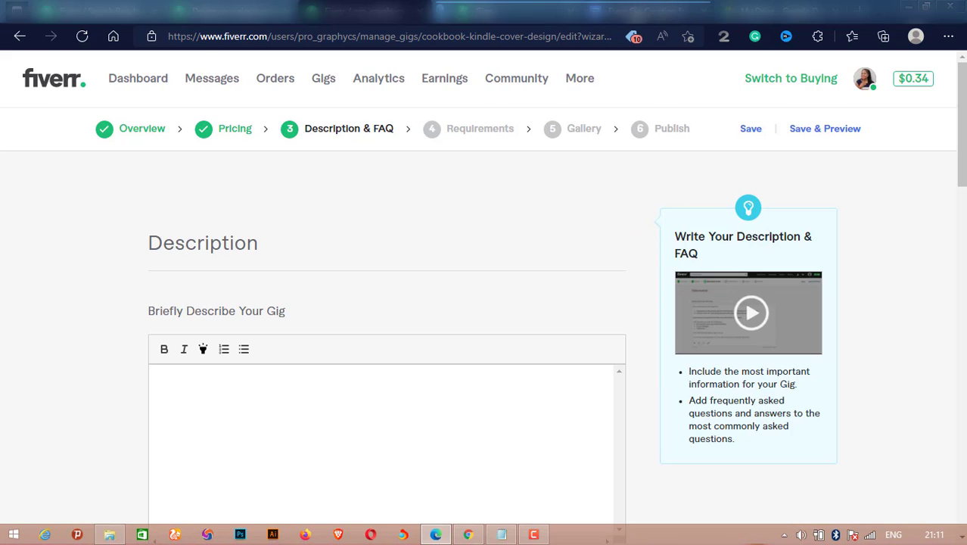
Copy the first gig's description from the Google Docs document, through the PPS line, into the Fiverr gig description and check its length.
left_click(634, 12)
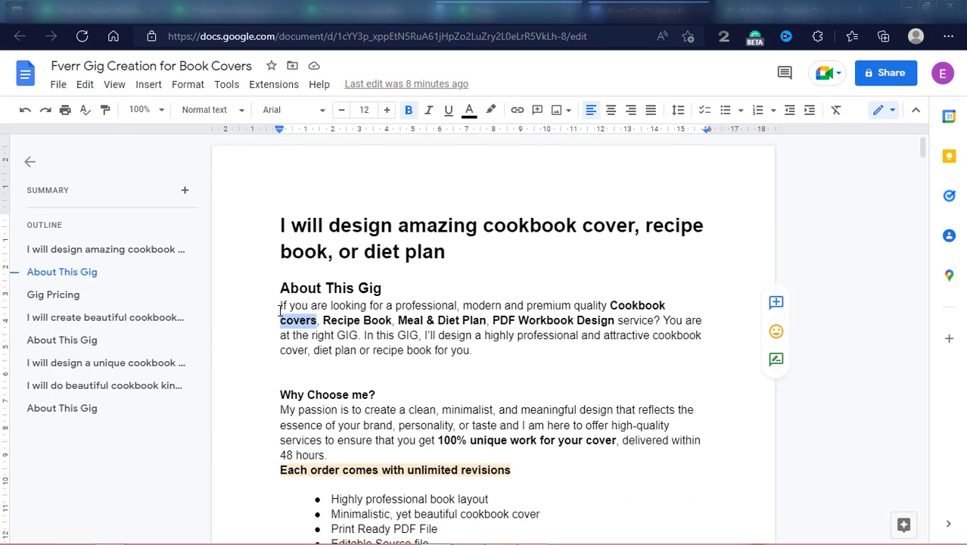
left_click_drag(280, 306, 311, 378)
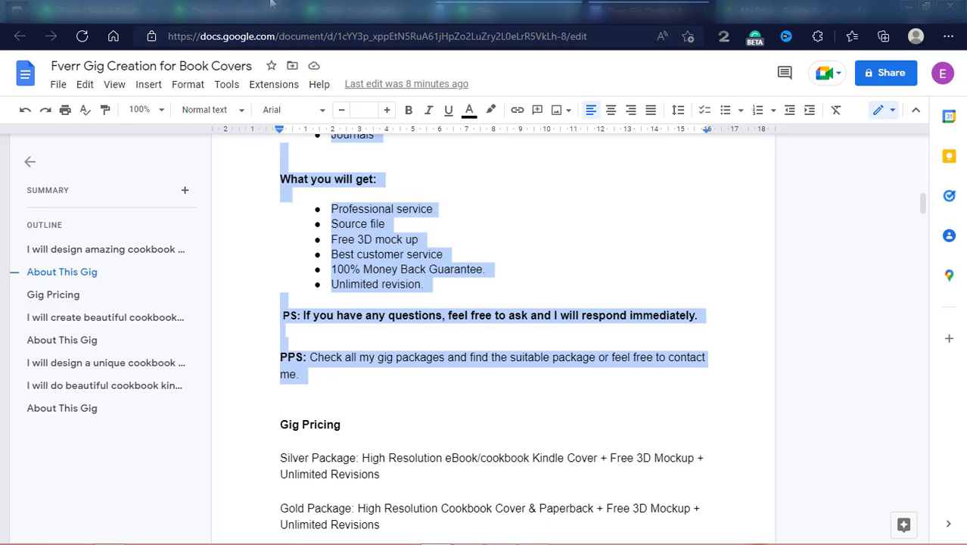
left_click(359, 11)
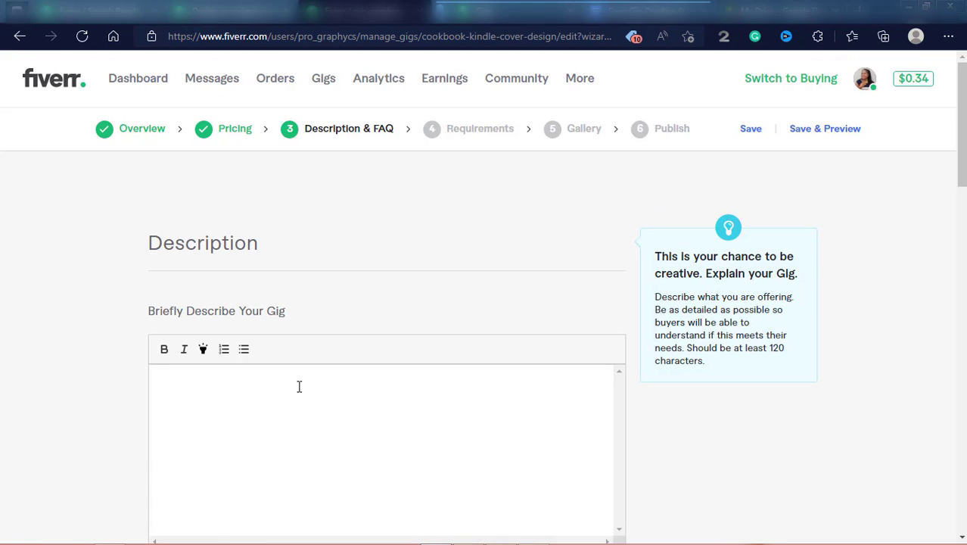
left_click(299, 387)
key("ctrl+v")
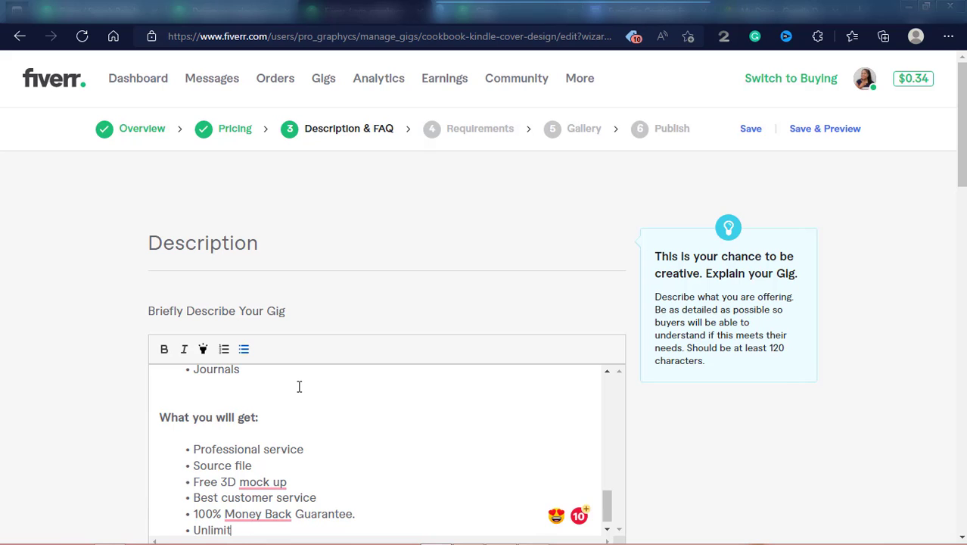
scroll(962, 161, "down", 3)
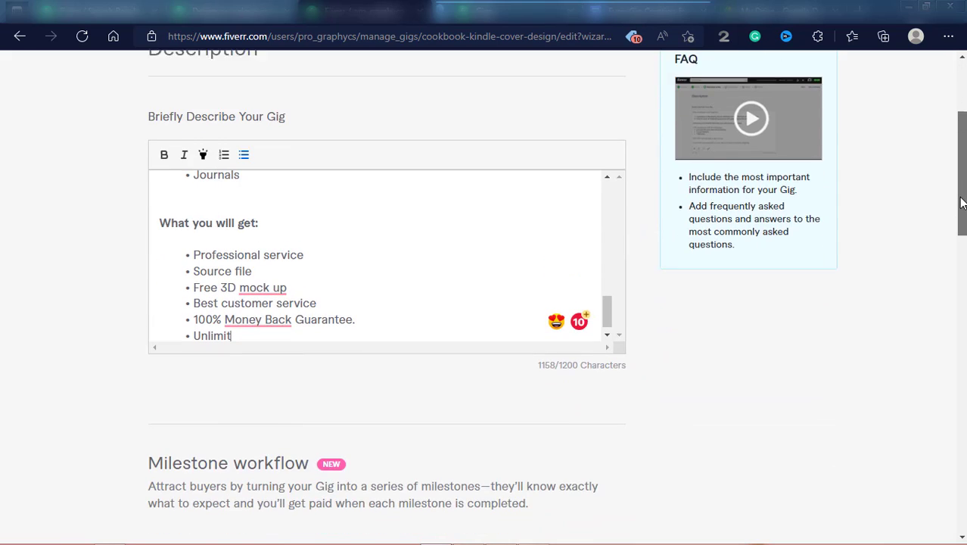
Review the gig description, trim it to end at "Unlimited revision.", and save it to continue to the Requirements stage.
left_click_drag(608, 300, 611, 167)
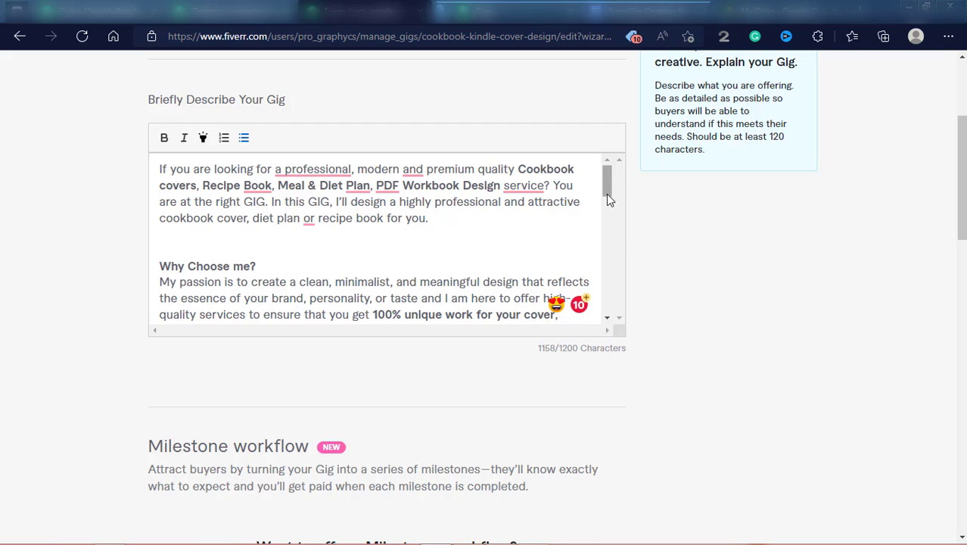
left_click_drag(606, 170, 607, 288)
left_click(370, 245)
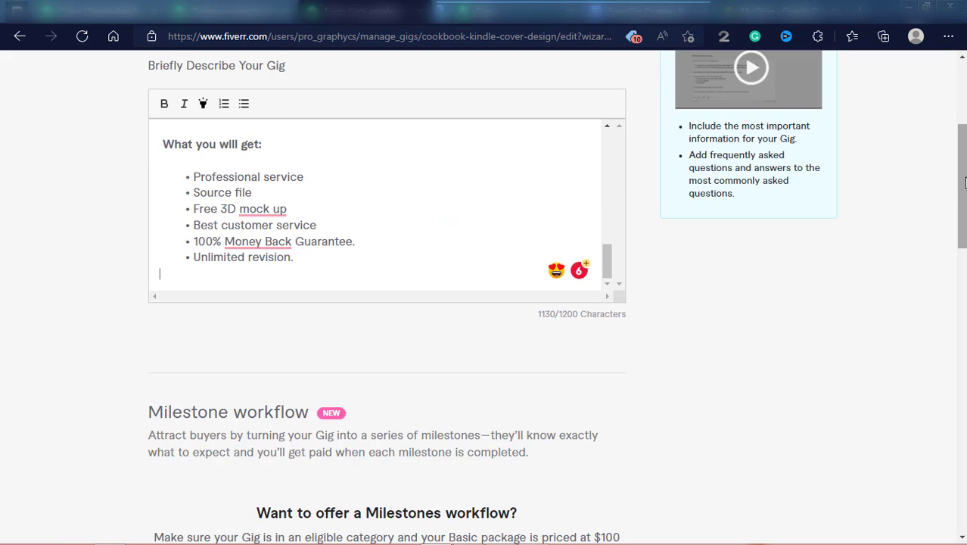
left_click_drag(962, 190, 963, 370)
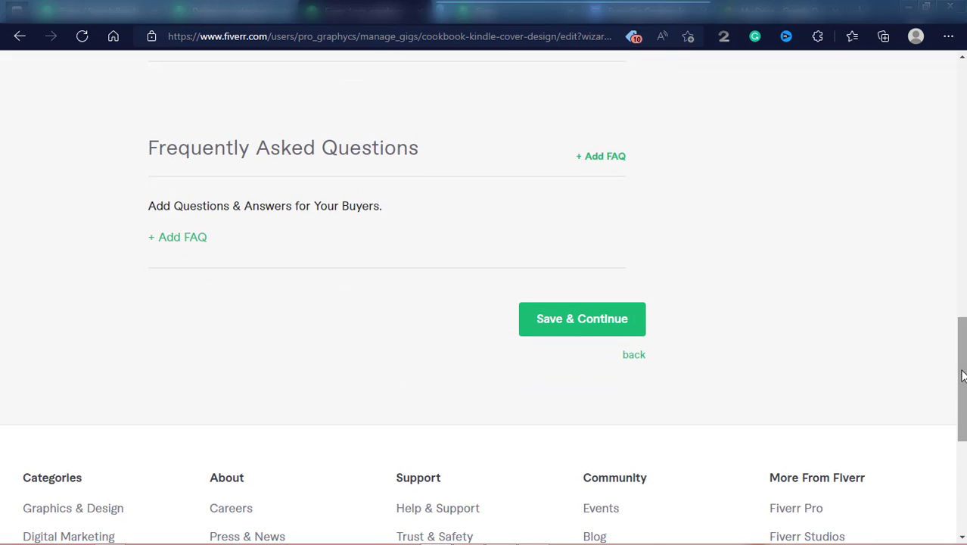
left_click(565, 321)
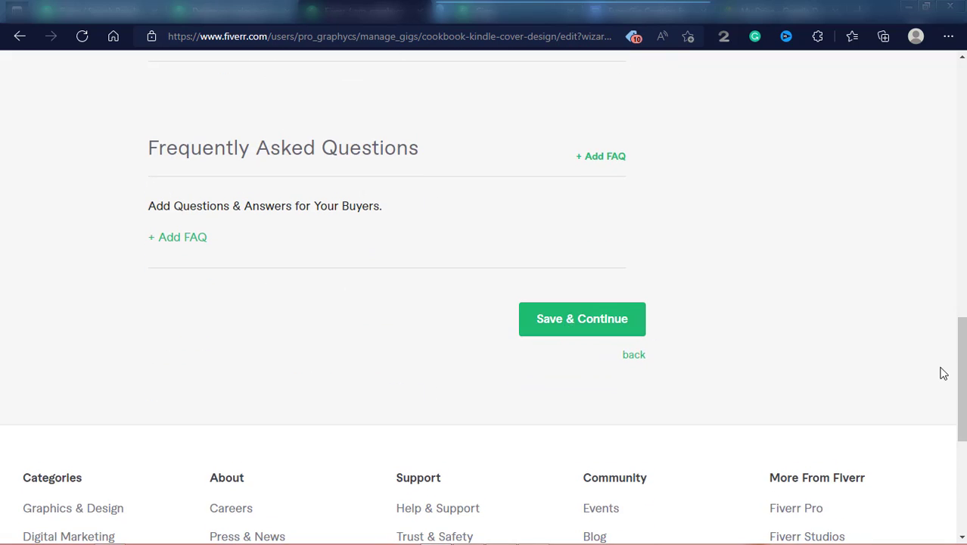
scroll(485, 302, "down", 10)
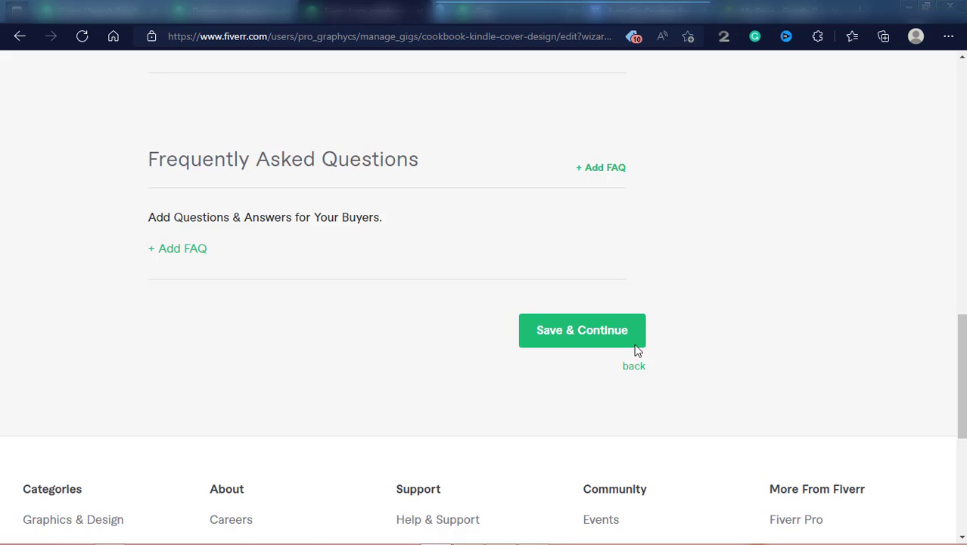
left_click(576, 337)
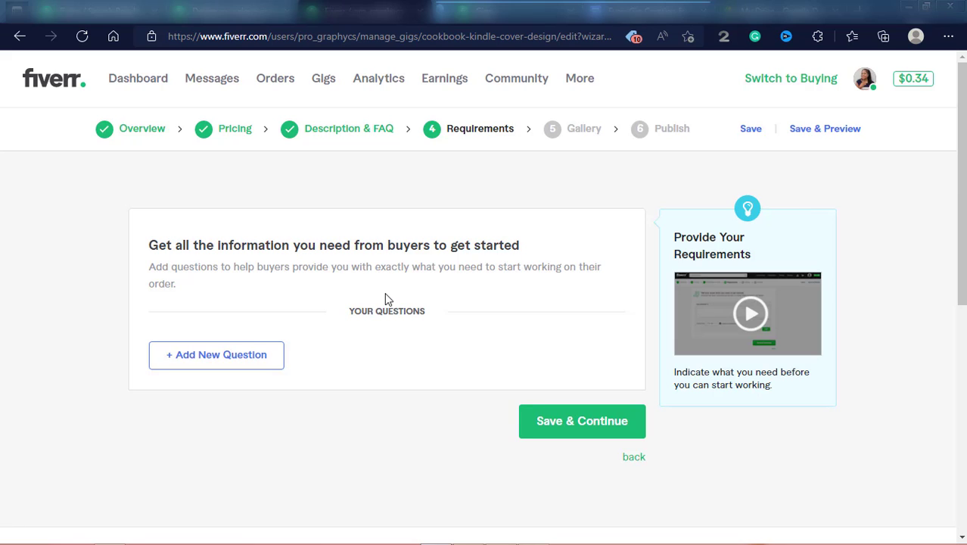
Look through the first gig's text in the Google Docs document and return to the Fiverr requirements.
left_click(643, 10)
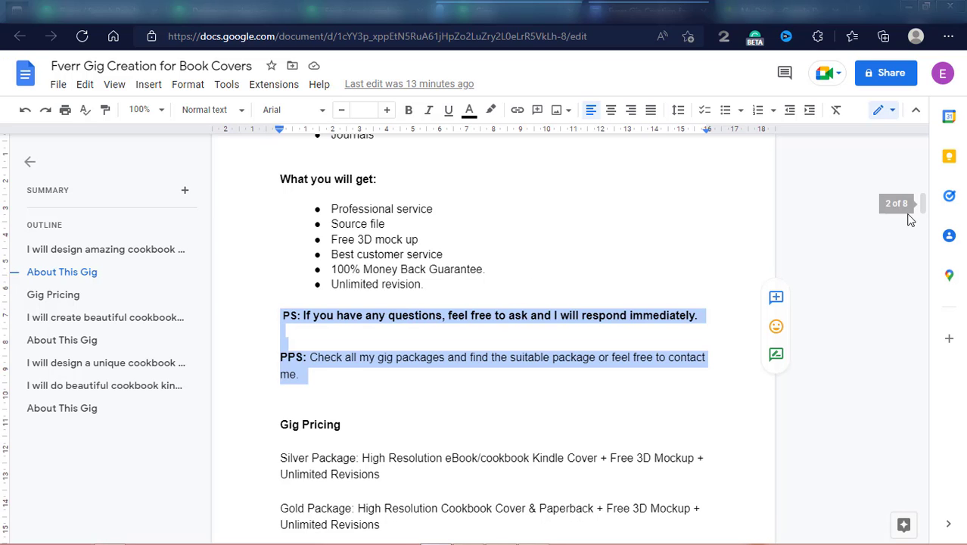
left_click_drag(924, 206, 924, 169)
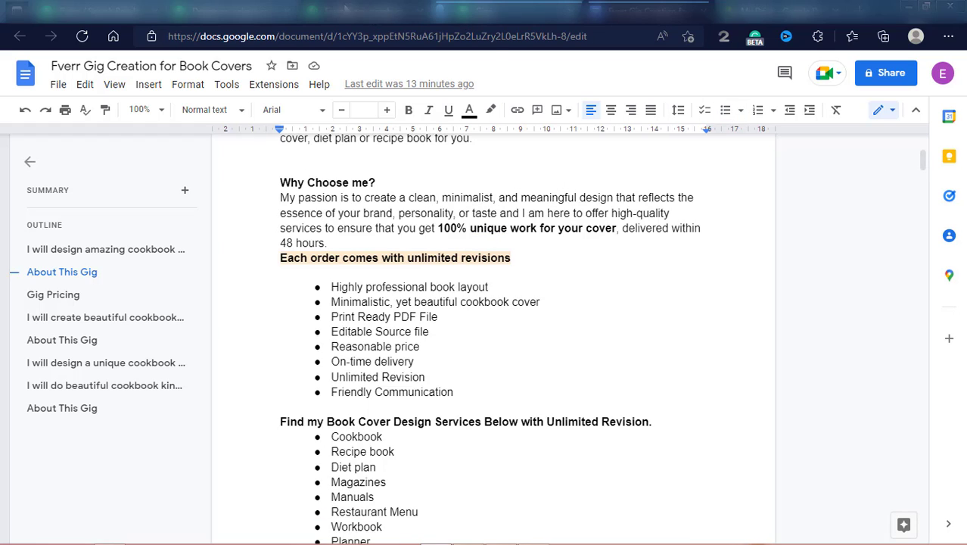
left_click(344, 11)
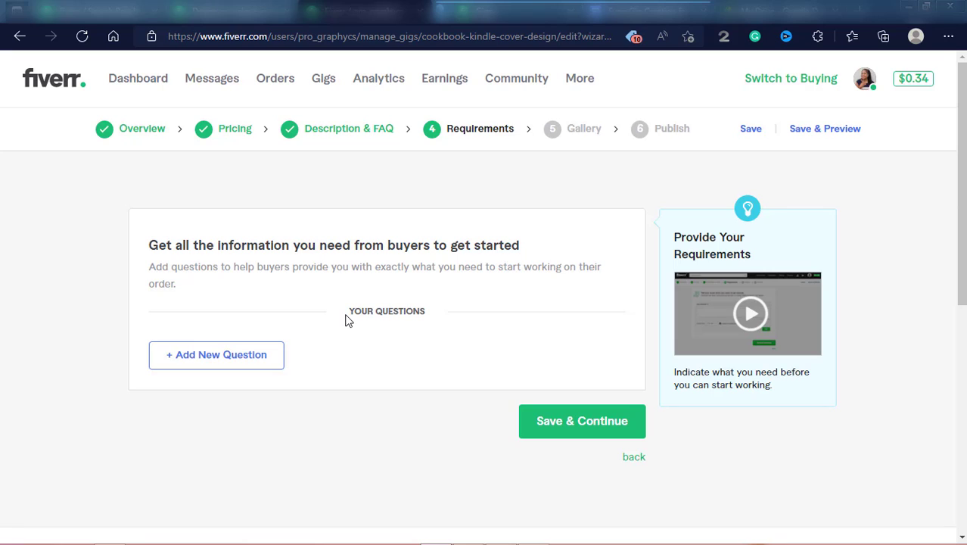
Start a new buyer question with the line "Hi there! thanks for ordering my gig, in the mean time....".
left_click(232, 363)
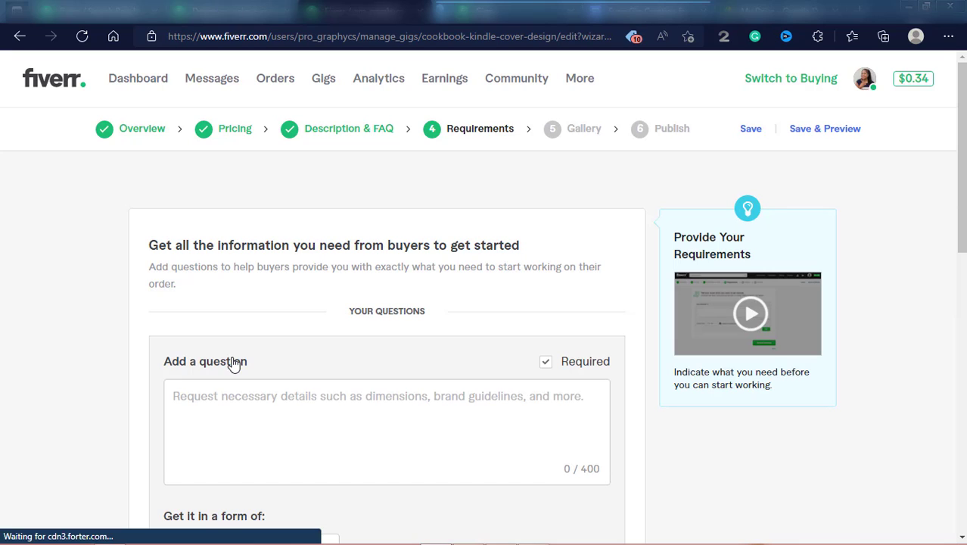
left_click(280, 413)
type("Hi")
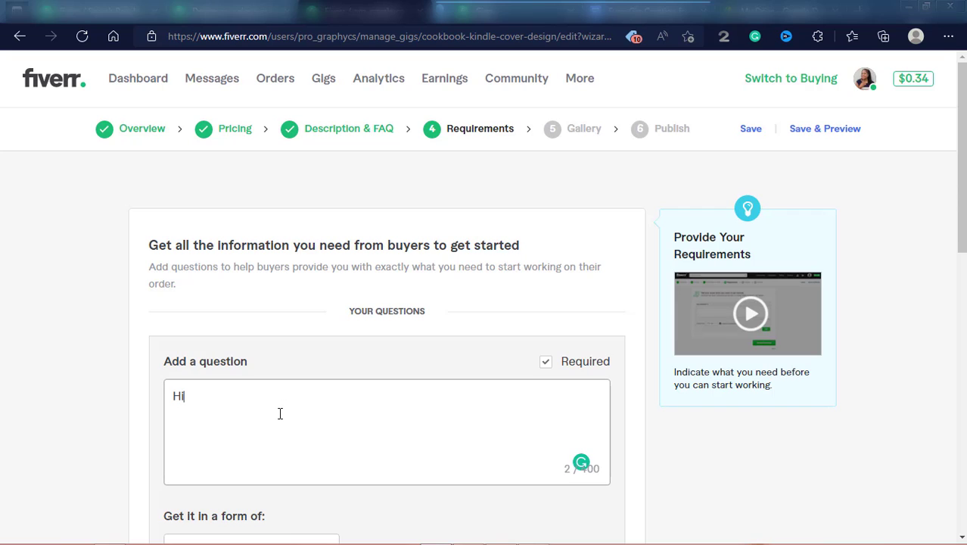
type(" there! thaks")
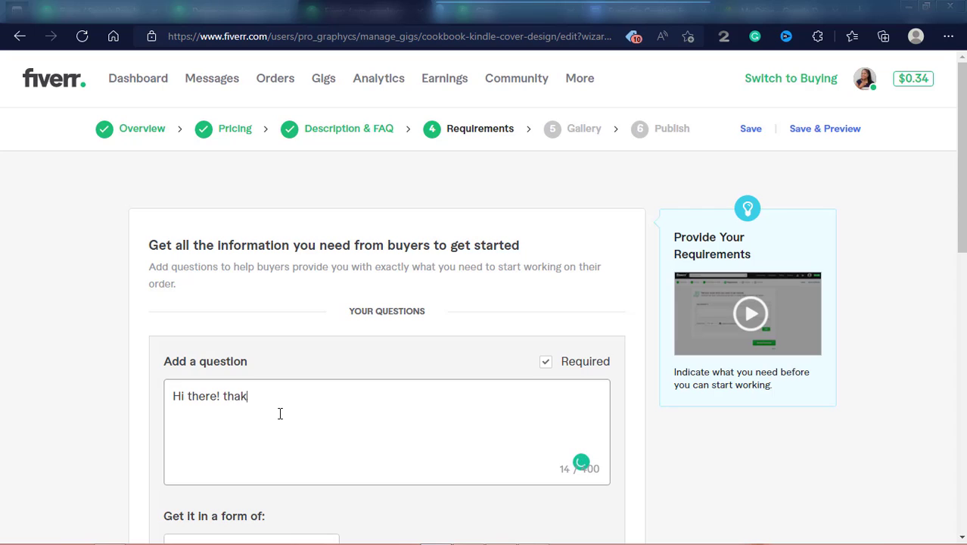
key("BackSpace")
key("BackSpace")
type("nks for ordering my ")
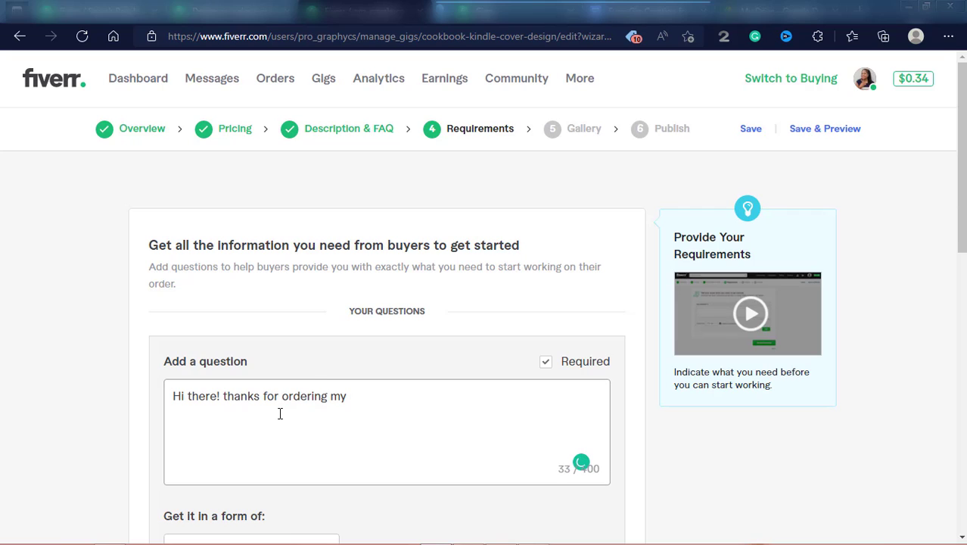
type("gig, in the mean time")
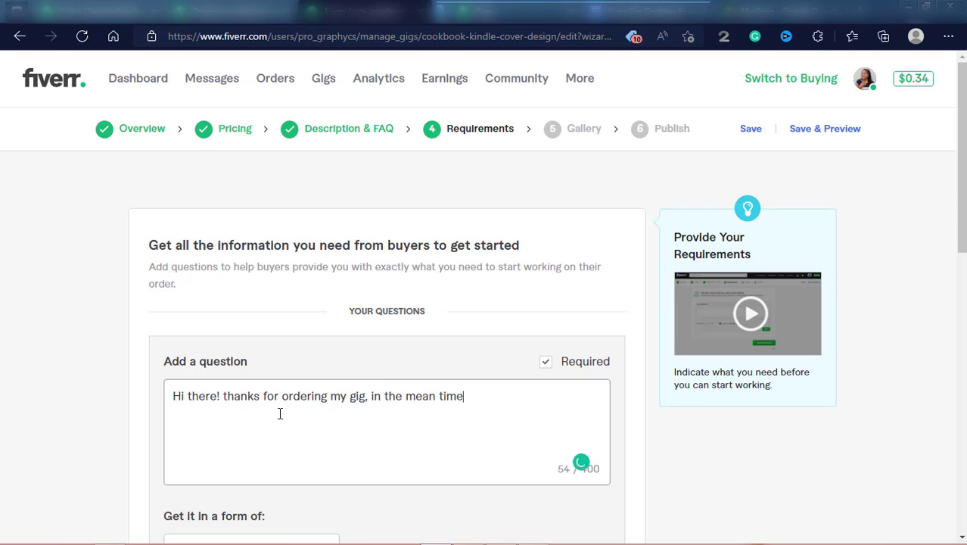
type("....")
Add a second line to the question reading "Please provide me with the following".
key("Return")
type("Please pr")
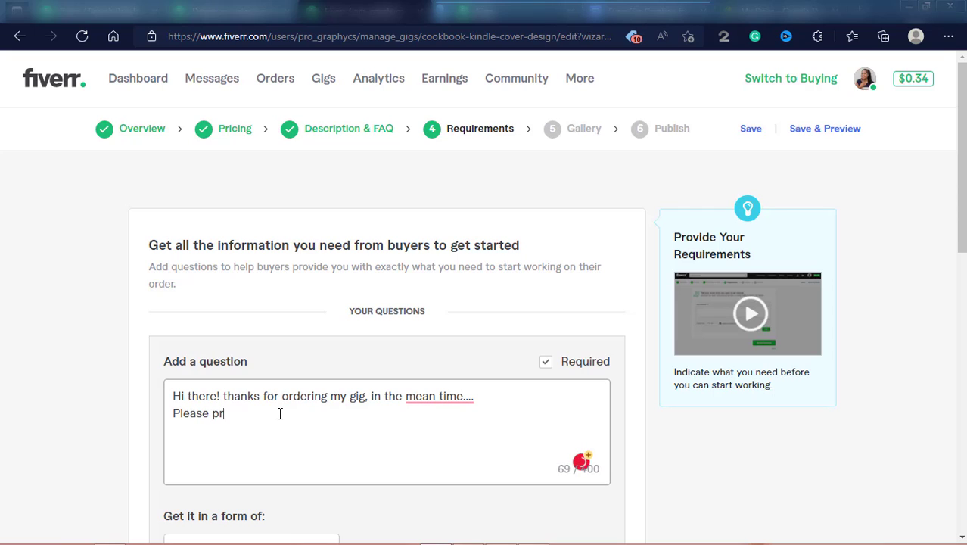
type("ovide me with the follow")
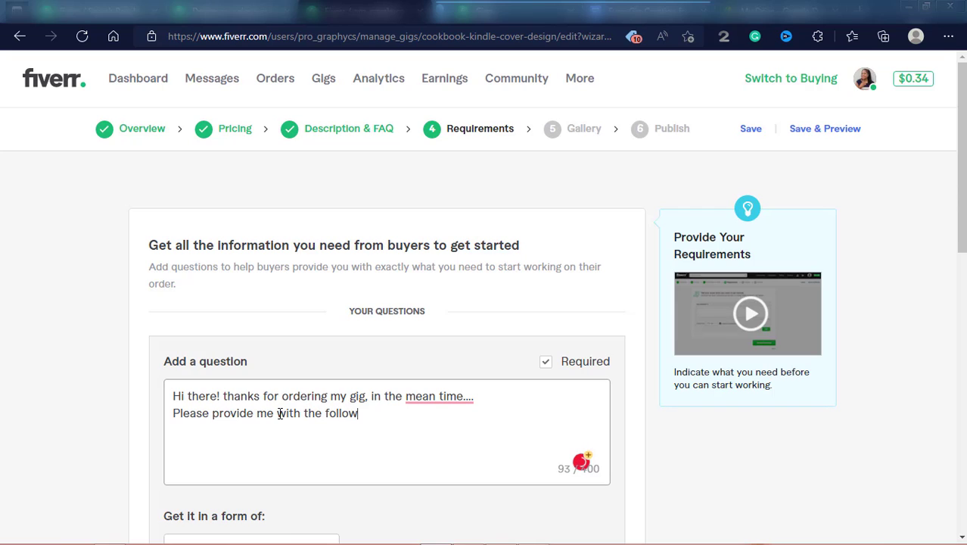
type("ing")
key("BackSpace")
key("BackSpace")
type("ing")
Correct "mean time" to "meantime" in the greeting and shorten the trailing dots to three.
mouse_move(451, 399)
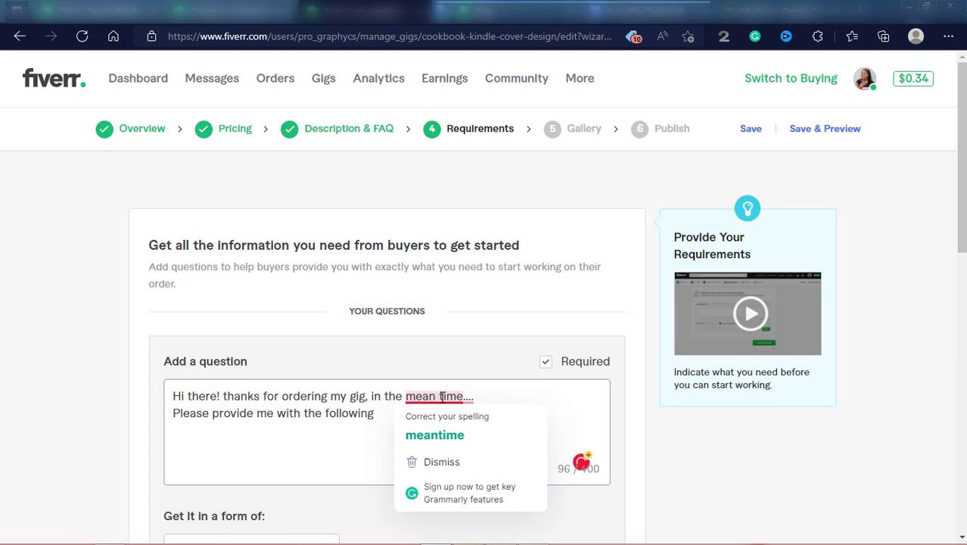
left_click(445, 423)
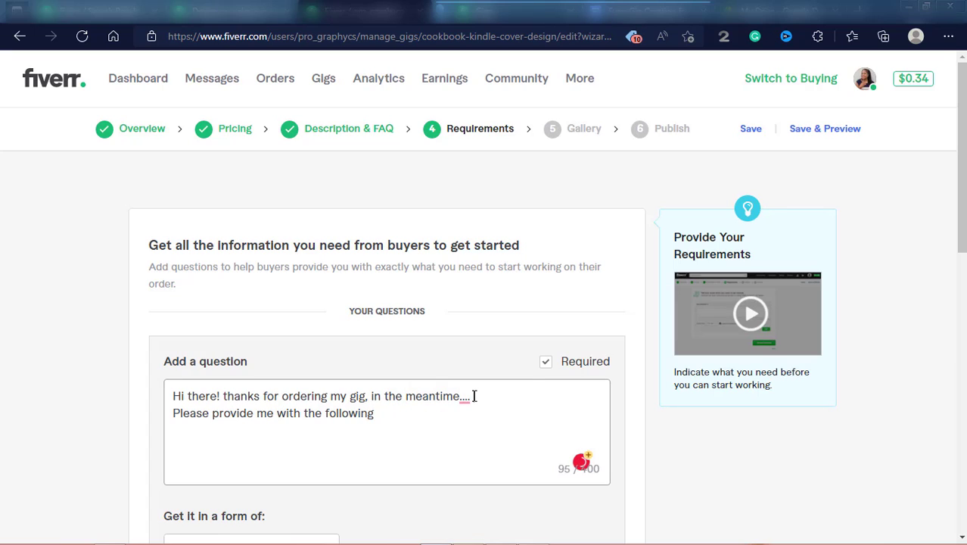
key("BackSpace")
Enter "Book Cover Title" as the first requested item, separated from the introduction by a blank line.
type("Bio")
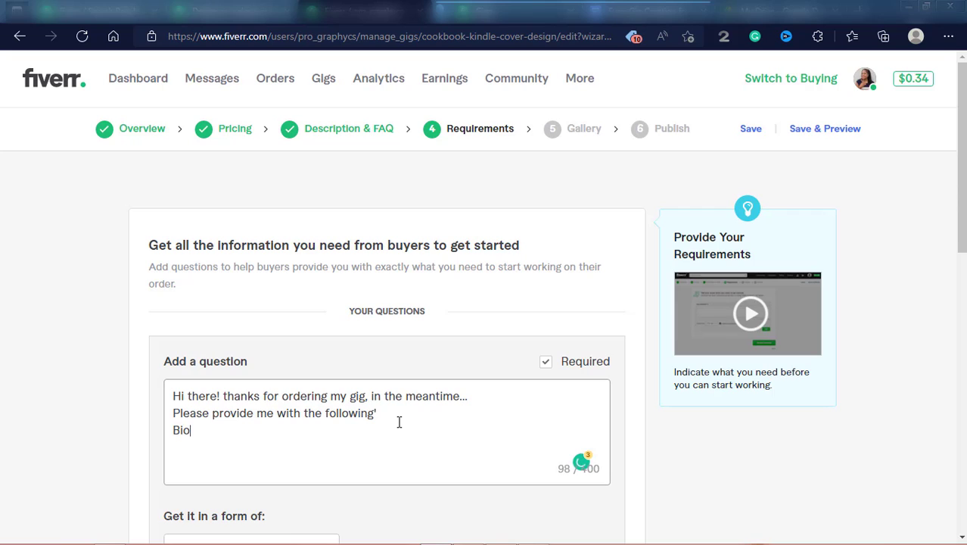
key("BackSpace")
key("BackSpace")
type("ook Cover ")
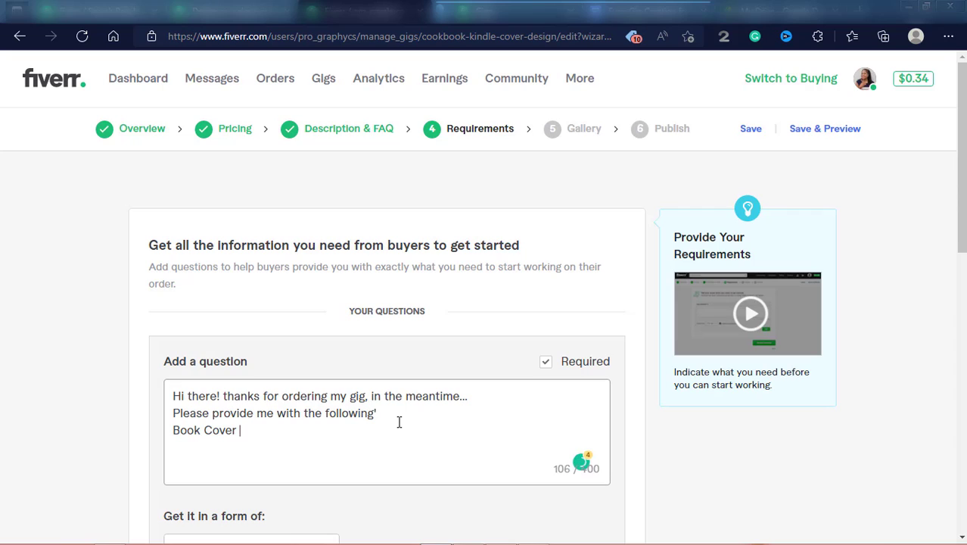
type("Title")
left_click(174, 430)
key("Return")
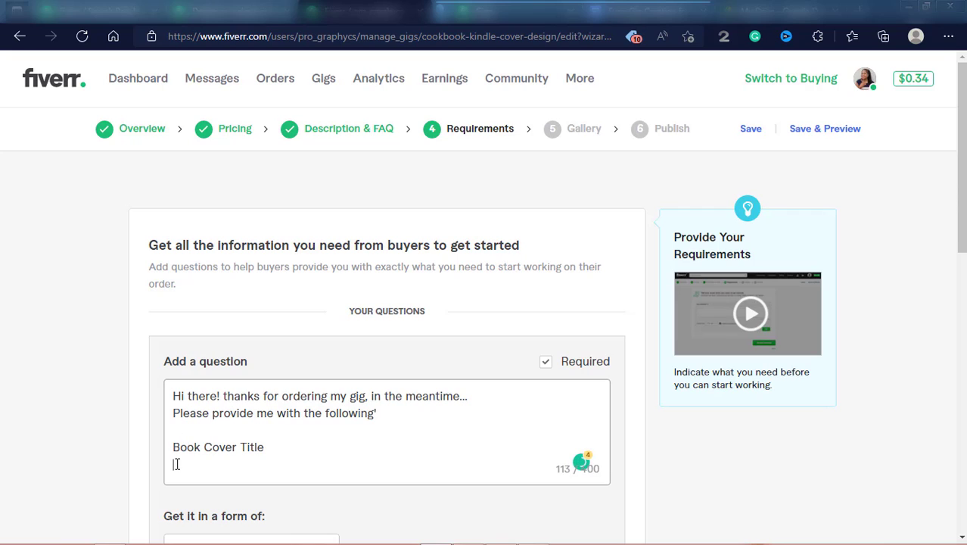
Add the items "Pictures if Any" and "Brand Colors if you have one" on separate lines below the title item.
type("Picture")
type("s if Any")
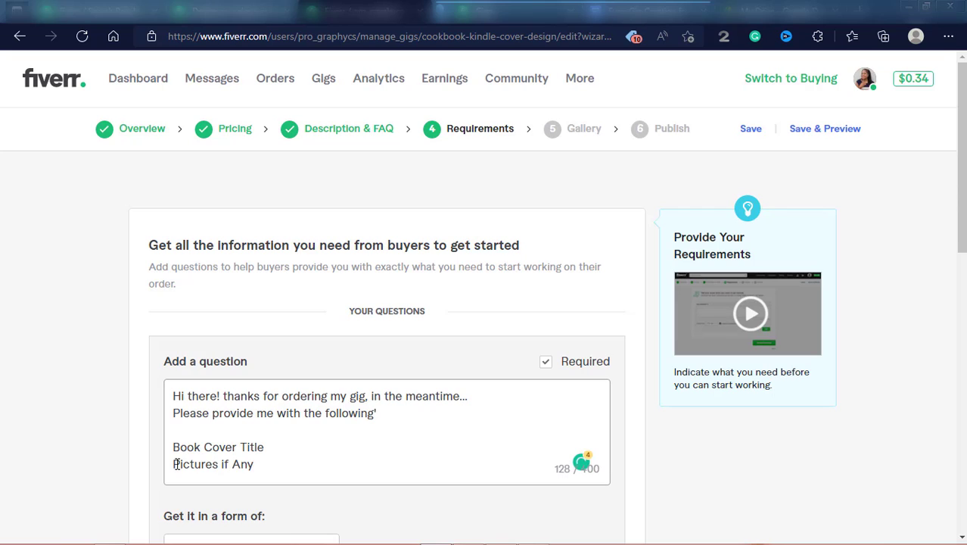
key("Return")
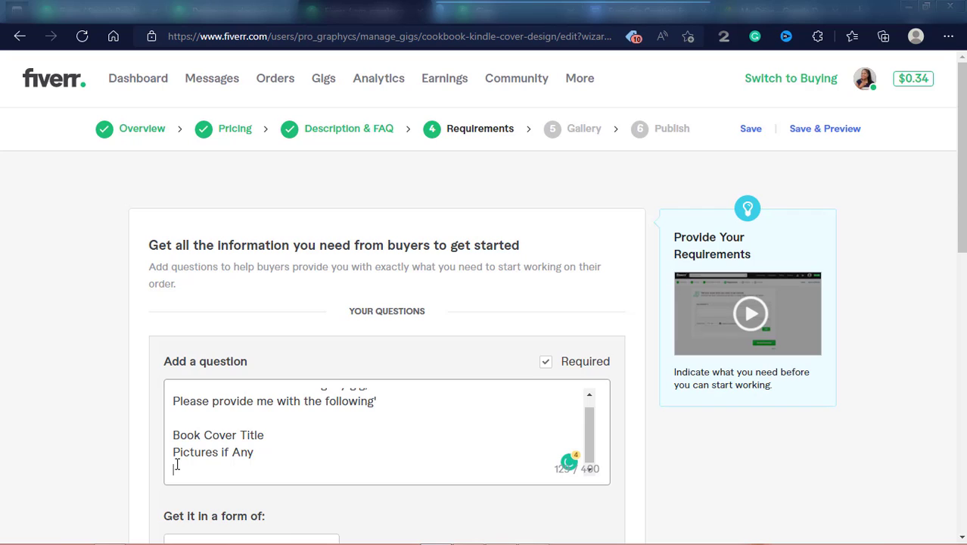
type("Brand Color")
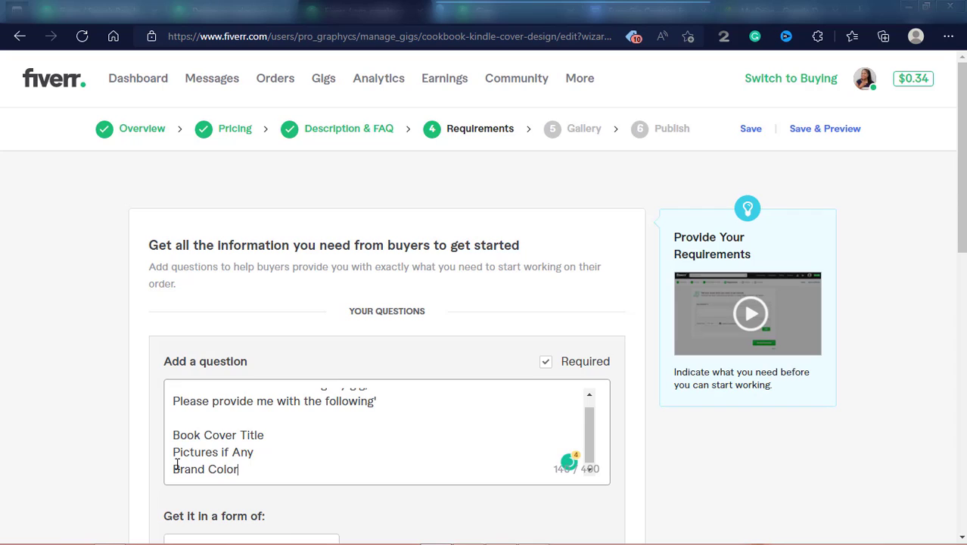
type("s if you have one")
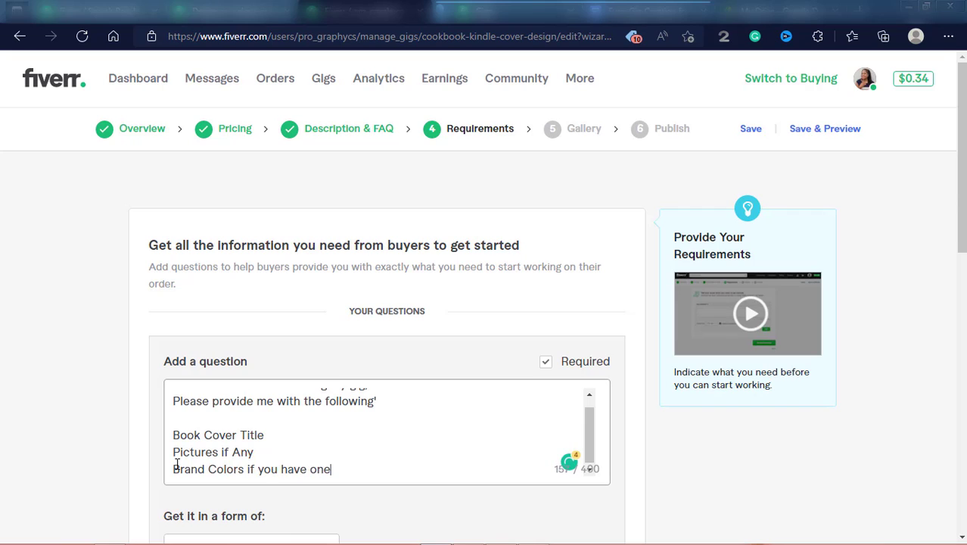
key("Return")
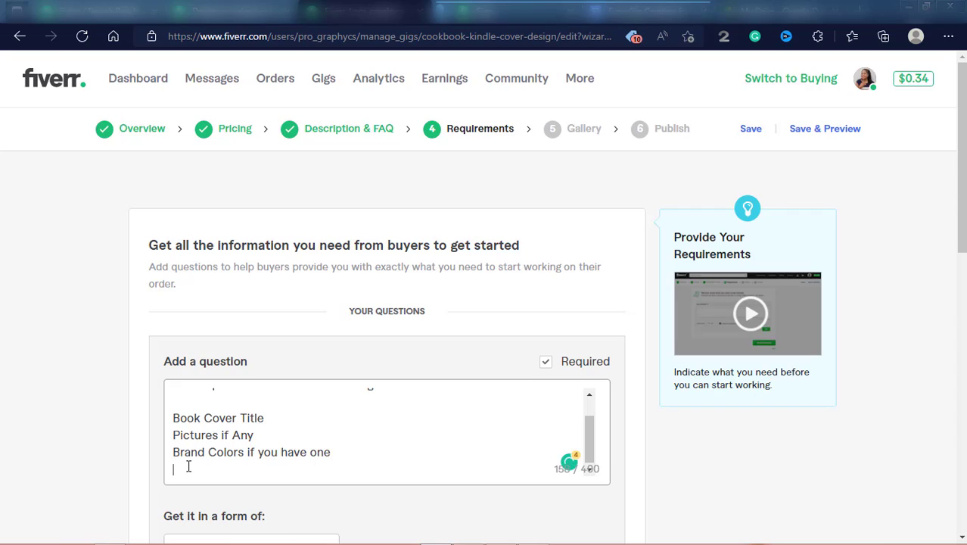
Enter "Authors name and details." as the last requested item in the question.
type("Authors detai")
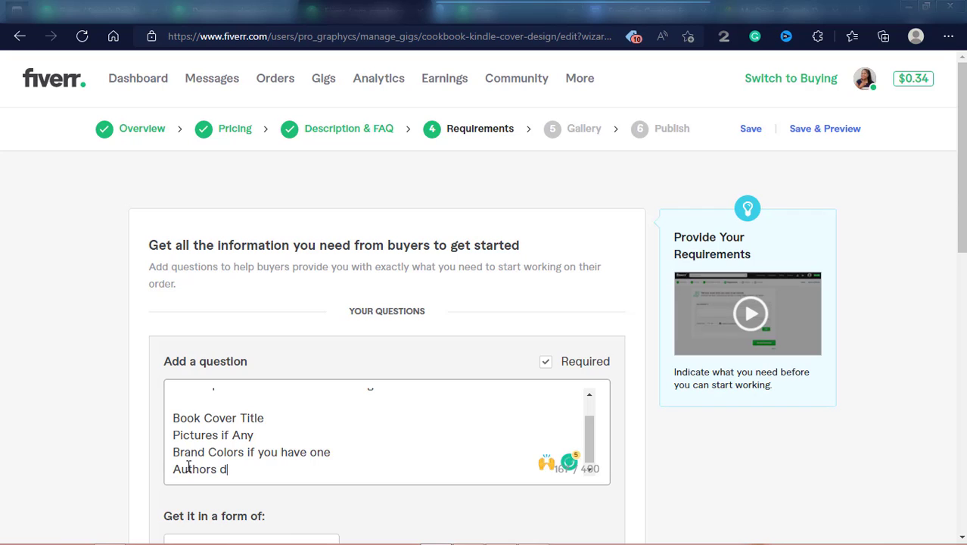
key("BackSpace")
key("BackSpace")
key("BackSpace")
key("BackSpace")
key("BackSpace")
type("name and ")
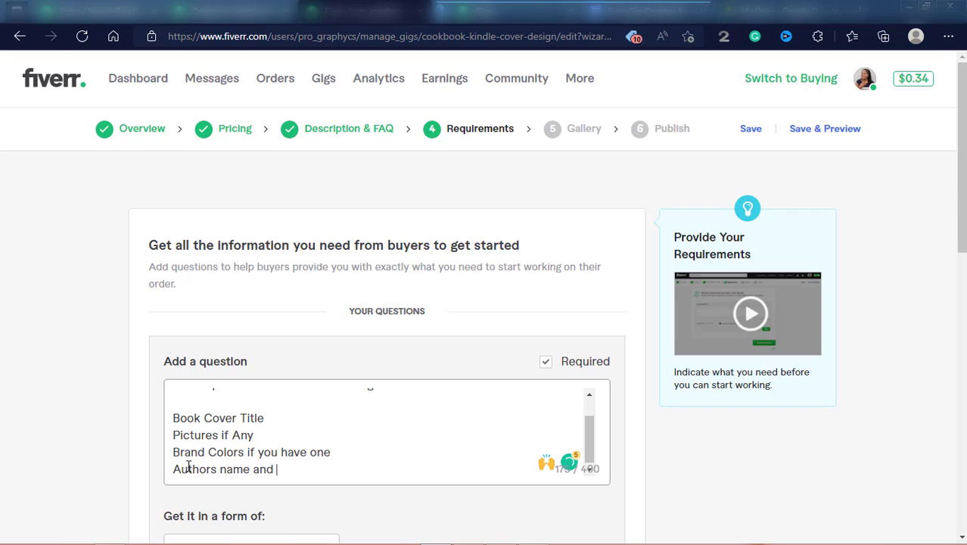
type("details.")
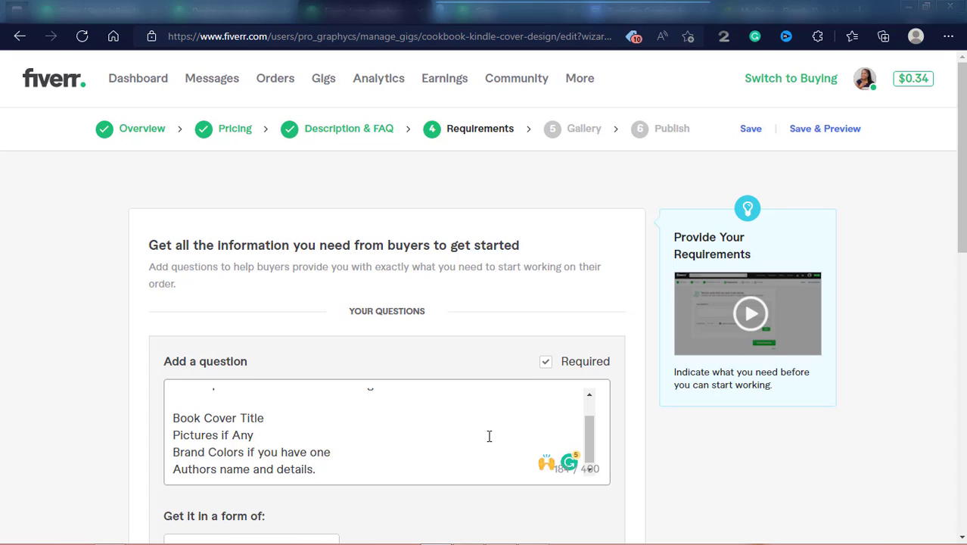
Check the question text and add it to the gig's requirements as a required free-text question.
left_click_drag(592, 433, 593, 464)
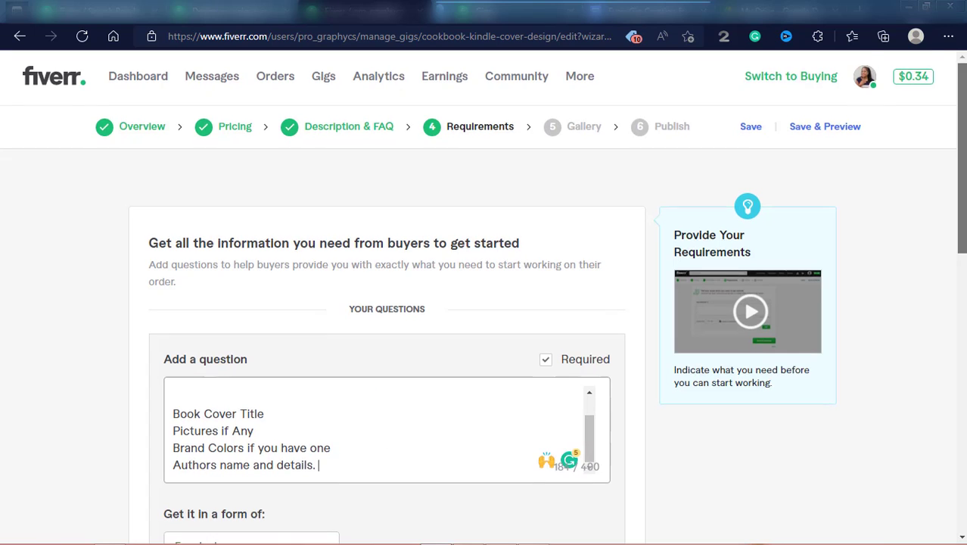
scroll(610, 375, "down", 3)
left_click(580, 397)
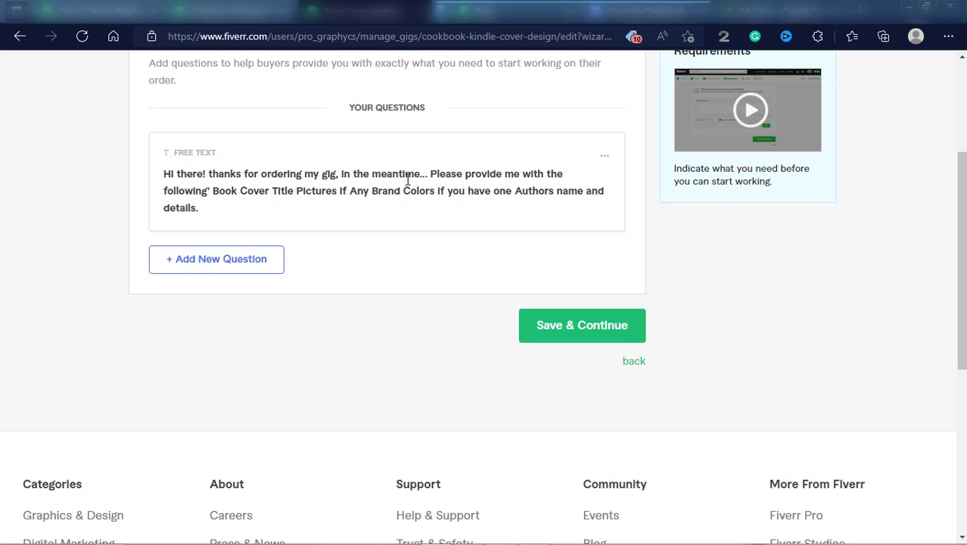
Edit the free-text question to add, below a blank line, "Alright, plese relaxe with a cup of coffee while I deliver your beautiful book cover".
left_click(605, 158)
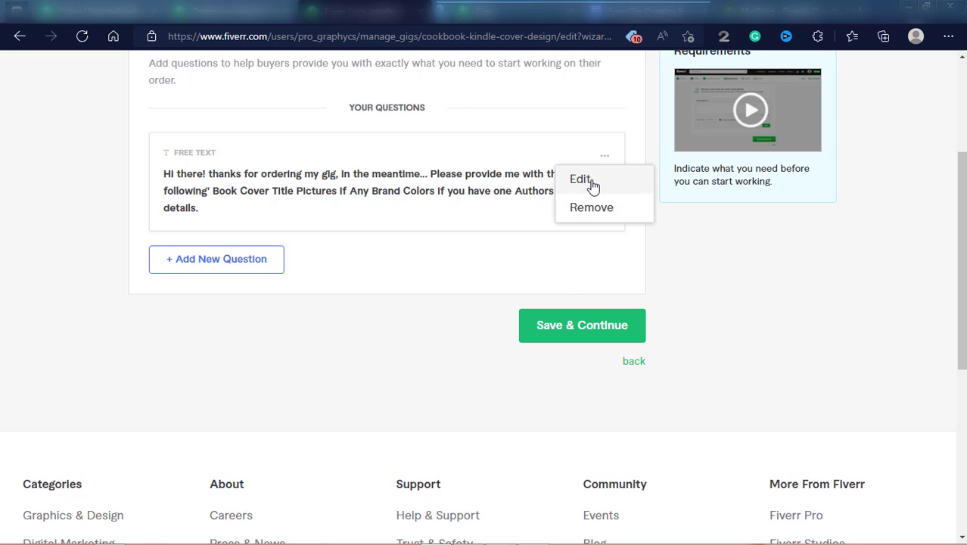
left_click(590, 182)
left_click_drag(588, 230, 590, 261)
left_click(358, 266)
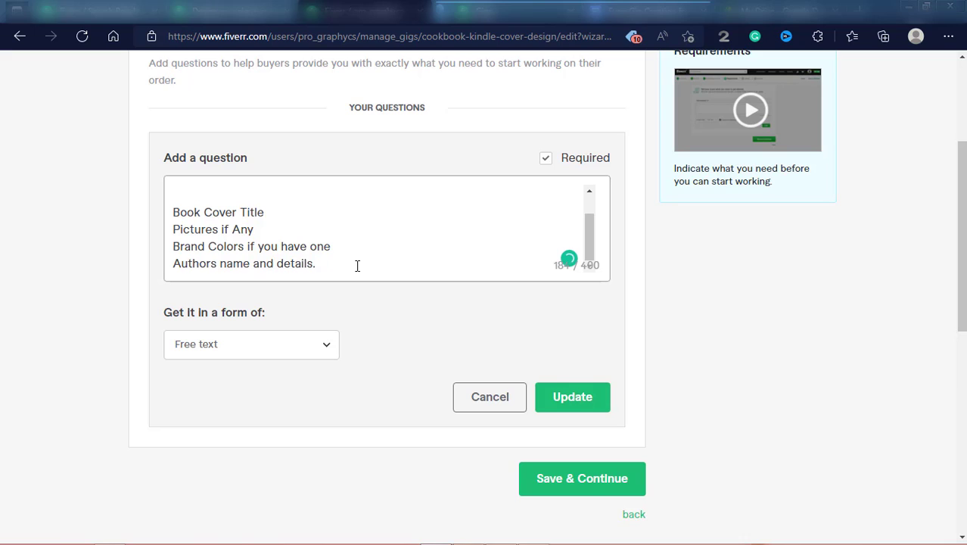
key("Return")
key("Return")
type("Alright,")
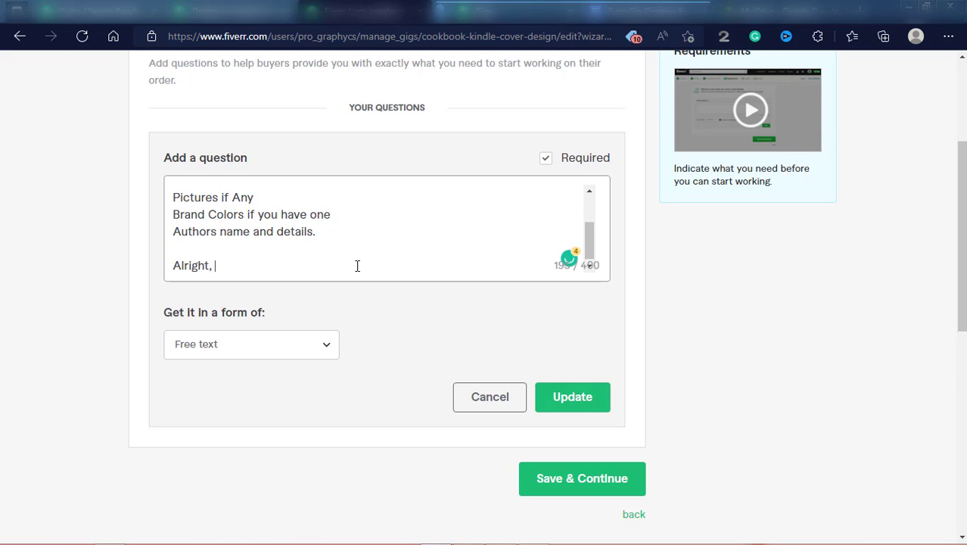
type(" ple")
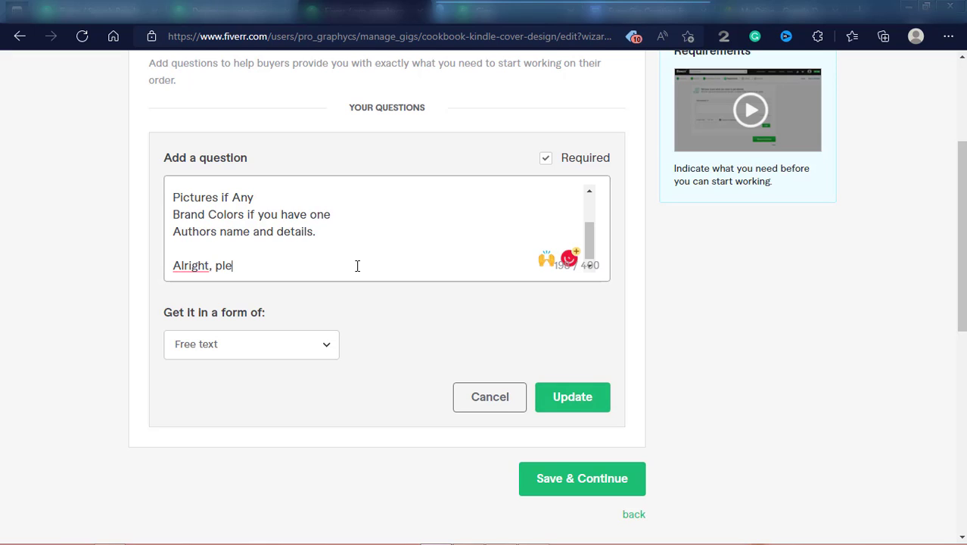
type("se relaxe w")
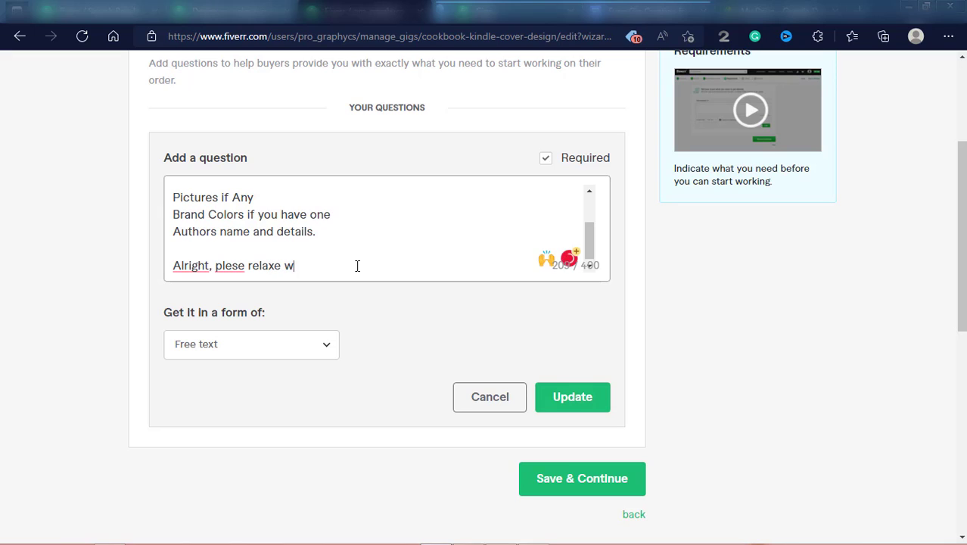
type("ith a cup of coffe")
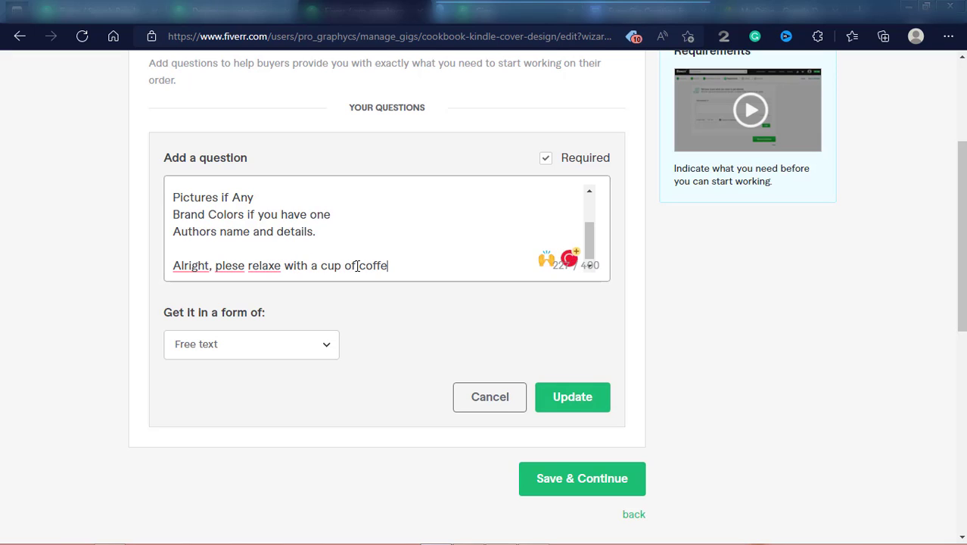
type("e while I deliver your ")
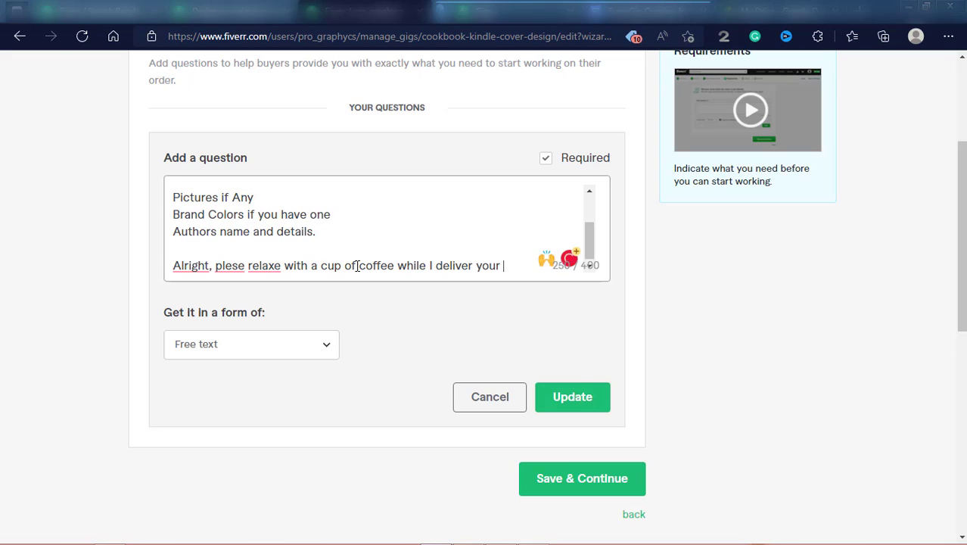
type("beautif")
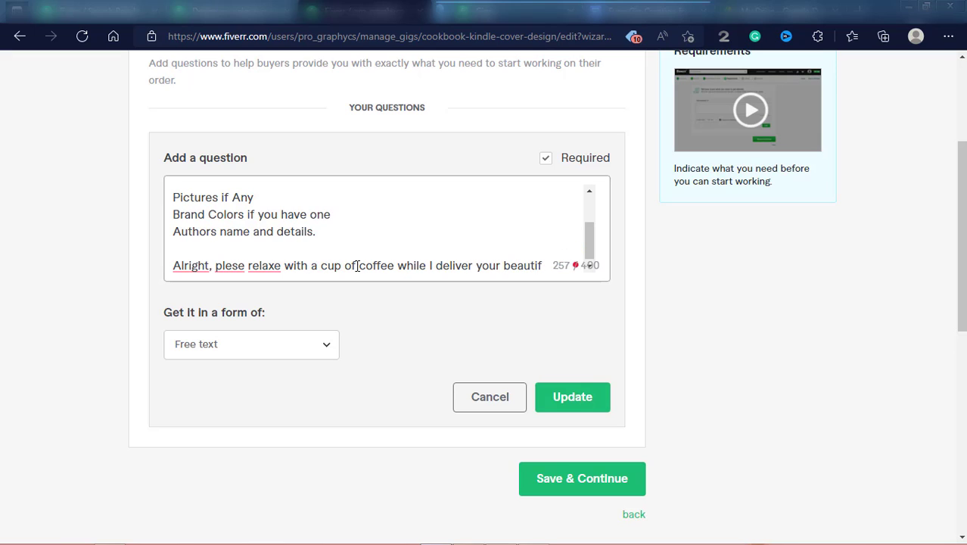
type("ul book cover")
Correct the spelling in the question's closing line so it begins "All right, please relax".
left_click(203, 266)
left_click(201, 293)
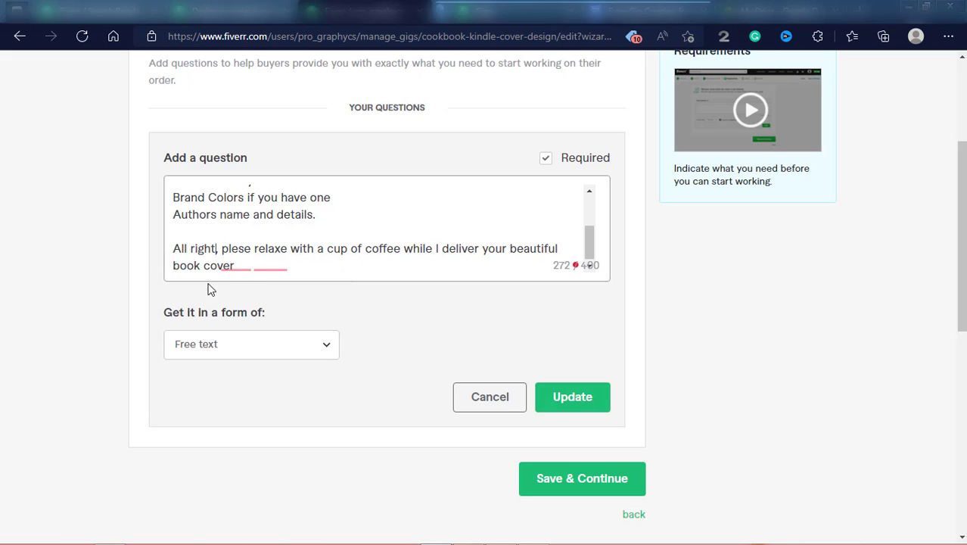
left_click(231, 267)
left_click(242, 289)
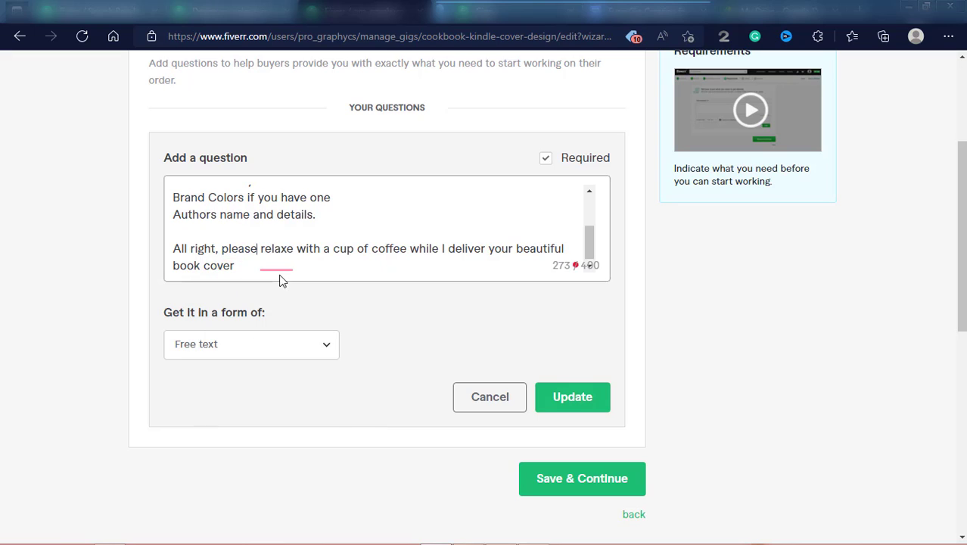
left_click(277, 265)
left_click(279, 289)
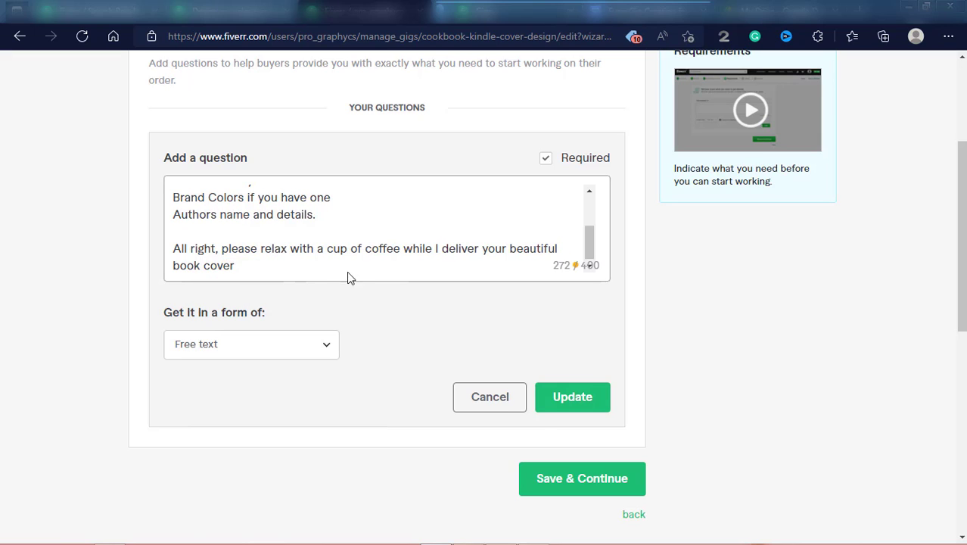
End the closing line with a period, update the question, and save the requirements to continue to the gallery.
left_click(259, 264)
type(".")
left_click(574, 396)
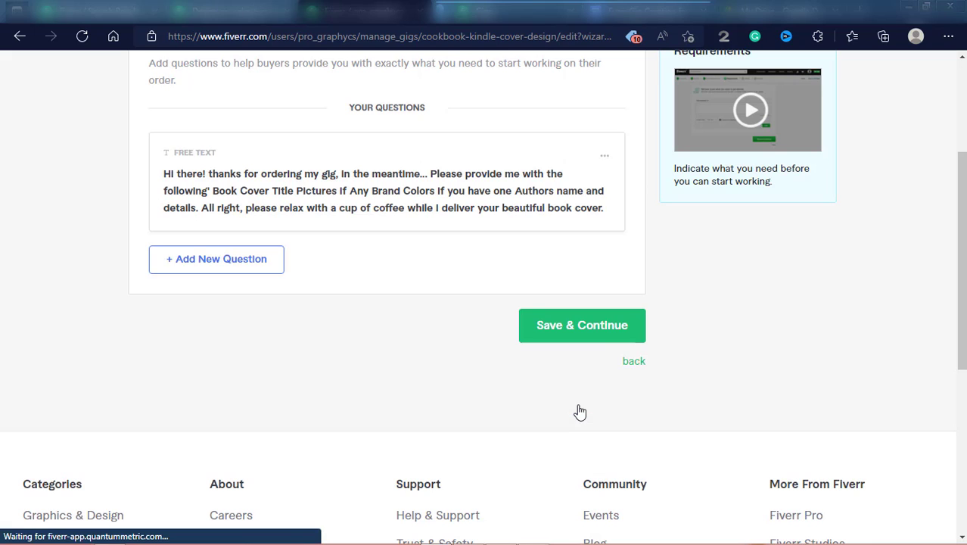
left_click(597, 333)
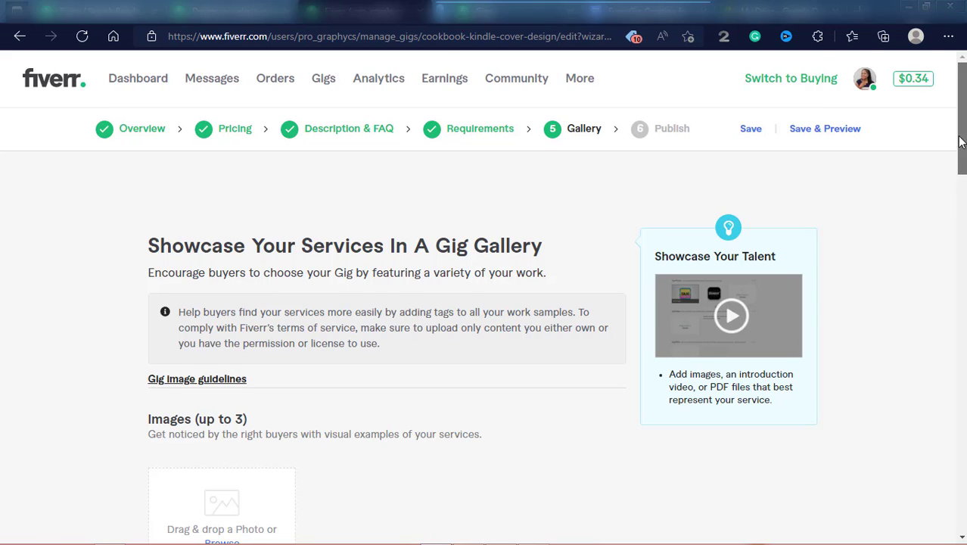
Review the gallery's image section and guidelines and preview the prepared cookbook cover images in the gig images folder.
left_click_drag(962, 153, 960, 183)
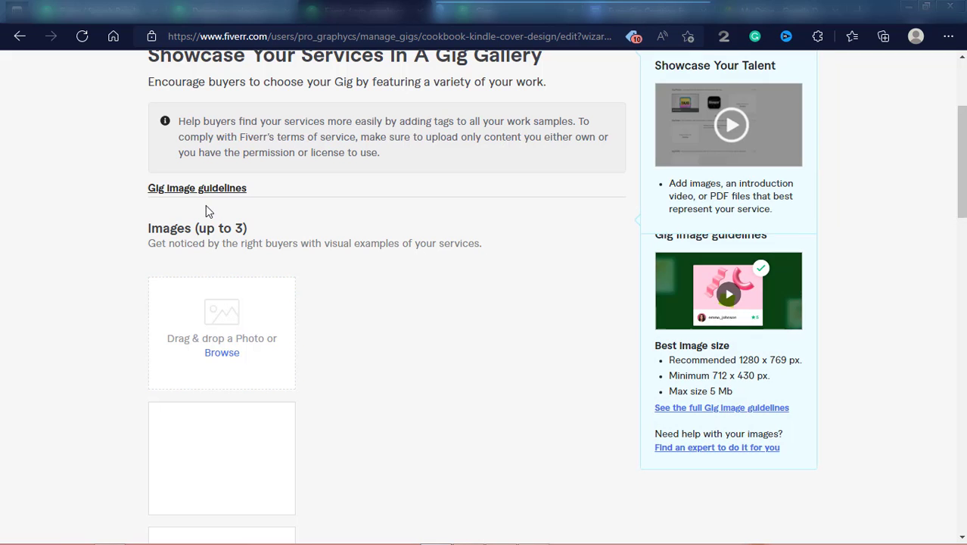
scroll(659, 224, "up", 2)
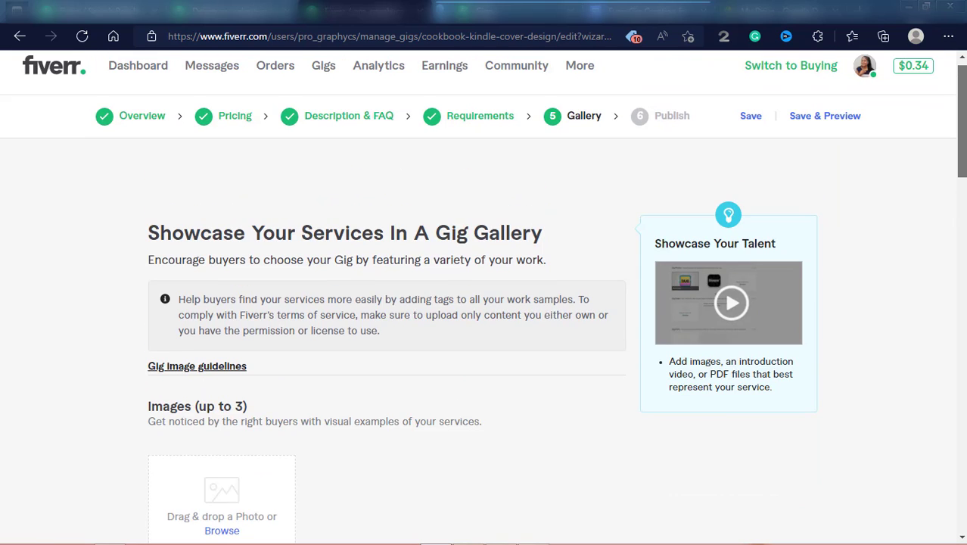
scroll(658, 223, "down", 4)
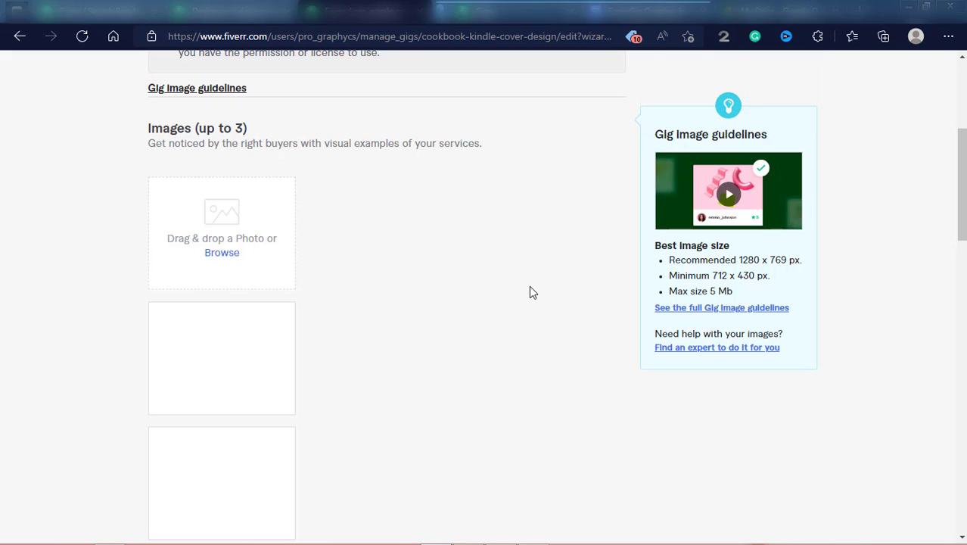
mouse_move(369, 540)
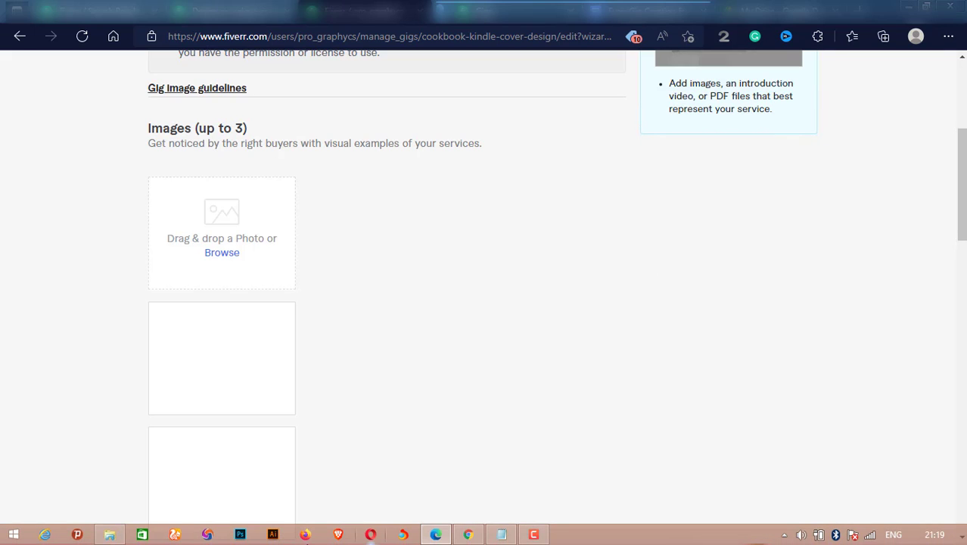
left_click(110, 535)
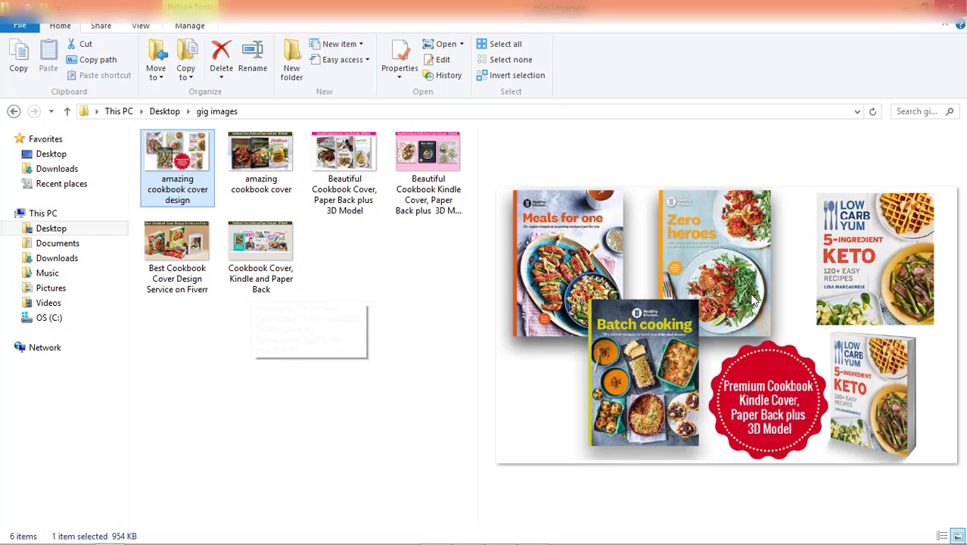
left_click(253, 161)
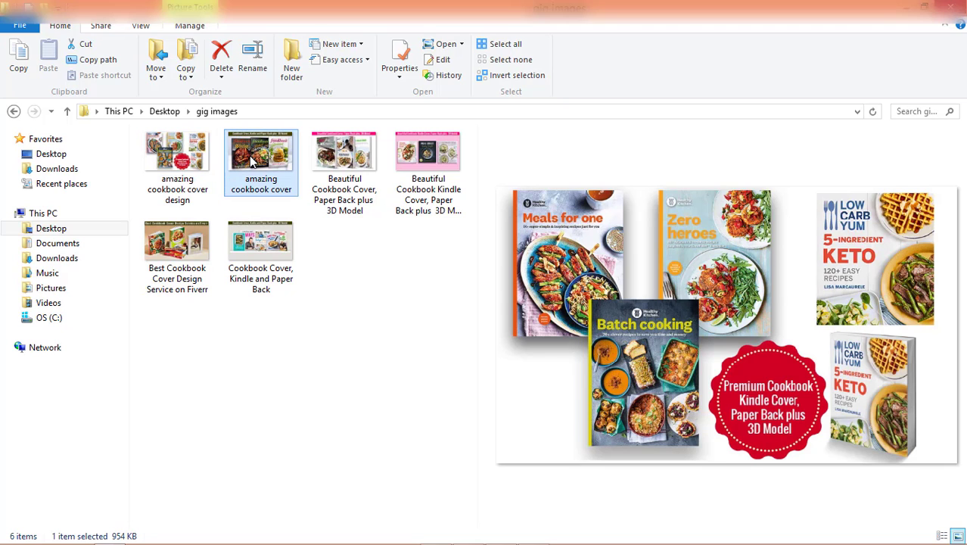
left_click(347, 161)
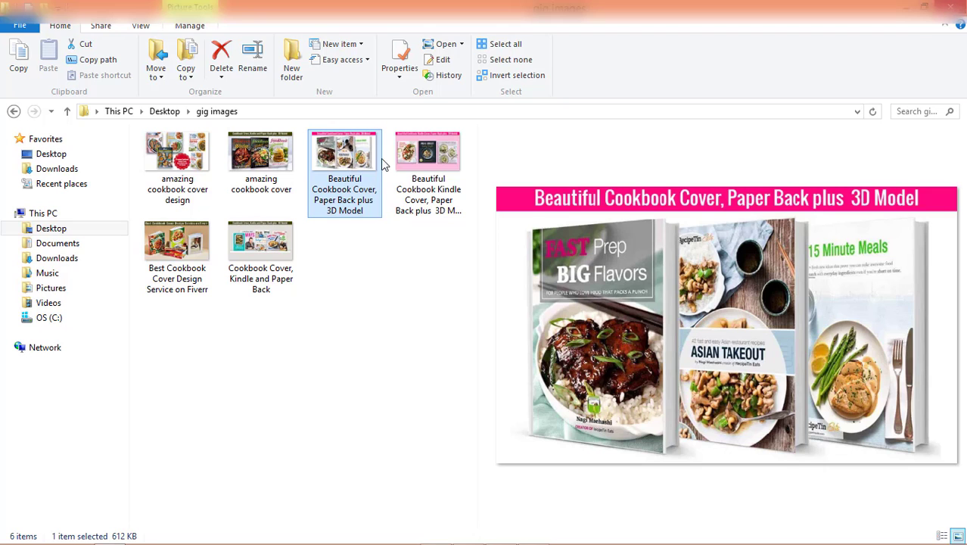
left_click(436, 172)
left_click(217, 254)
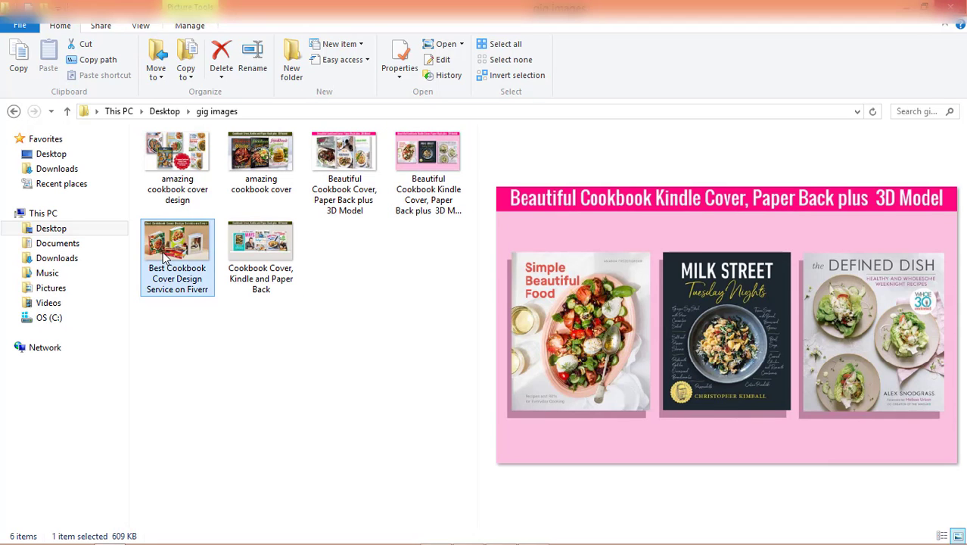
left_click(230, 256)
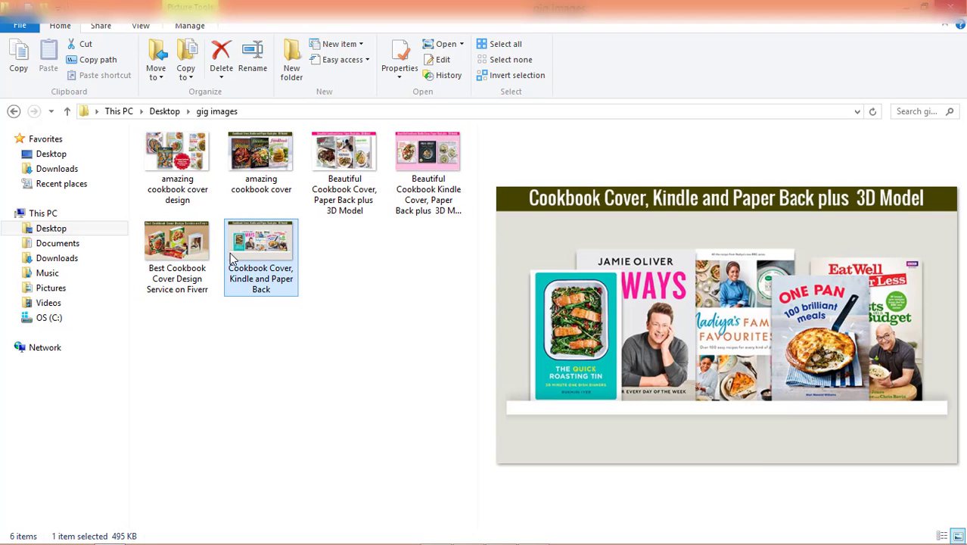
left_click(175, 248)
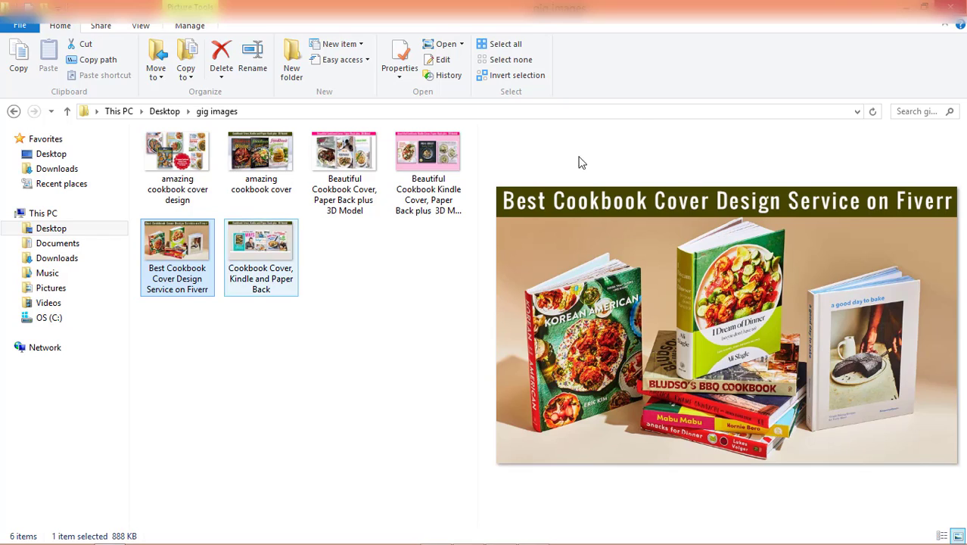
left_click(906, 8)
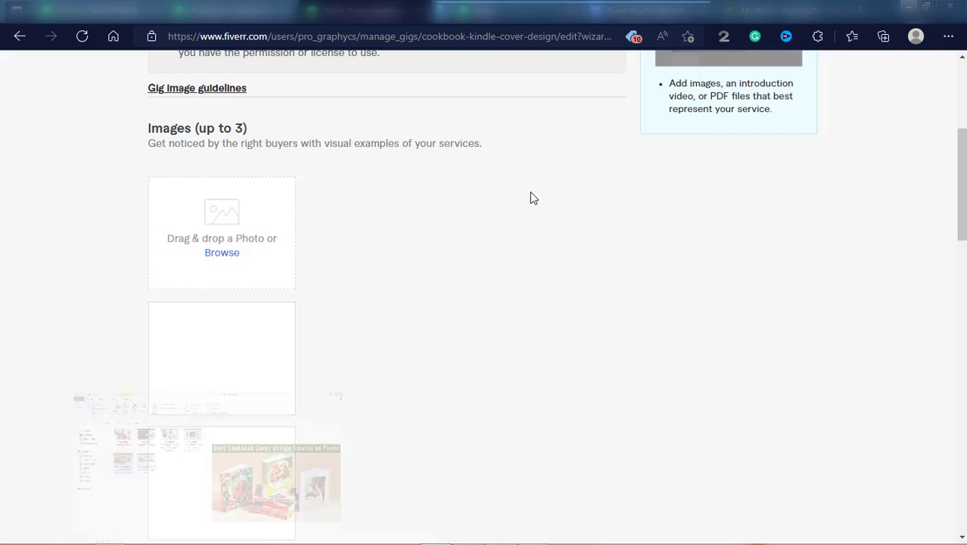
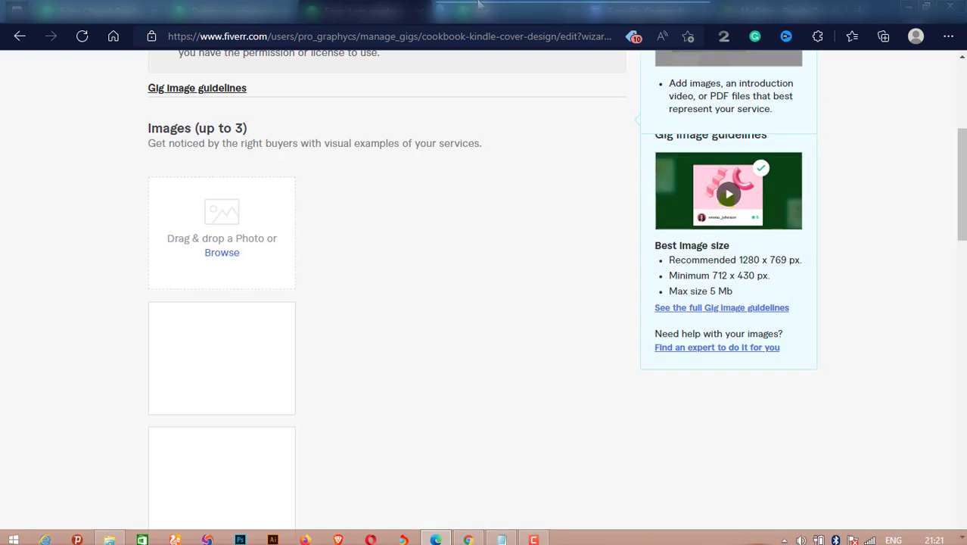
Look at the competing cookbook cover gig and the list of active gigs, and return to the gallery page.
left_click(227, 10)
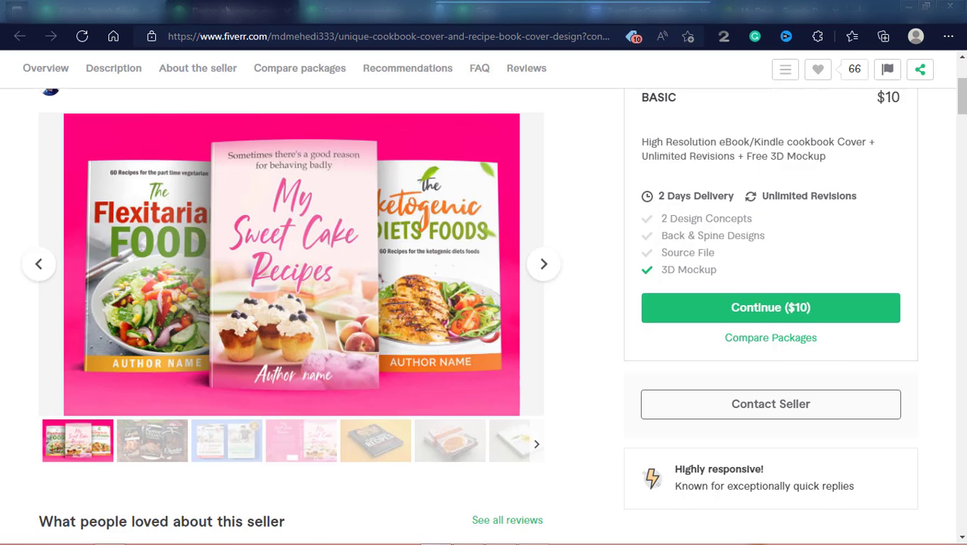
left_click(453, 10)
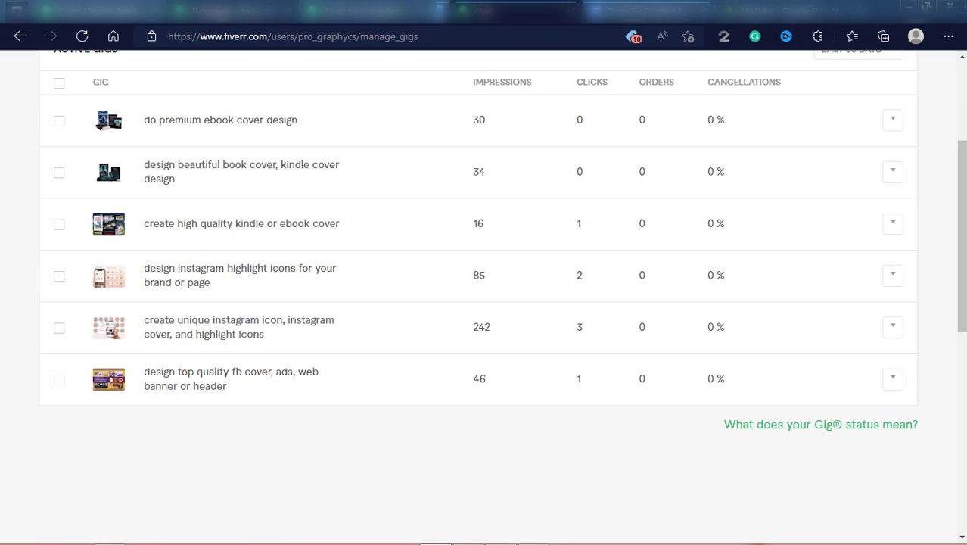
left_click(215, 6)
left_click(332, 12)
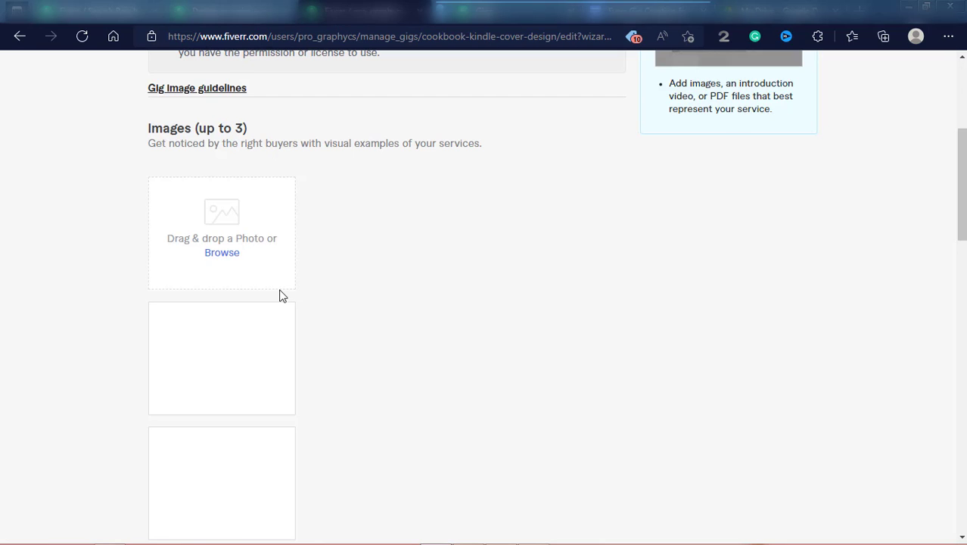
Upload the "amazing cookbook cover design" image from the gig images folder as the gig's primary gallery image.
left_click(109, 535)
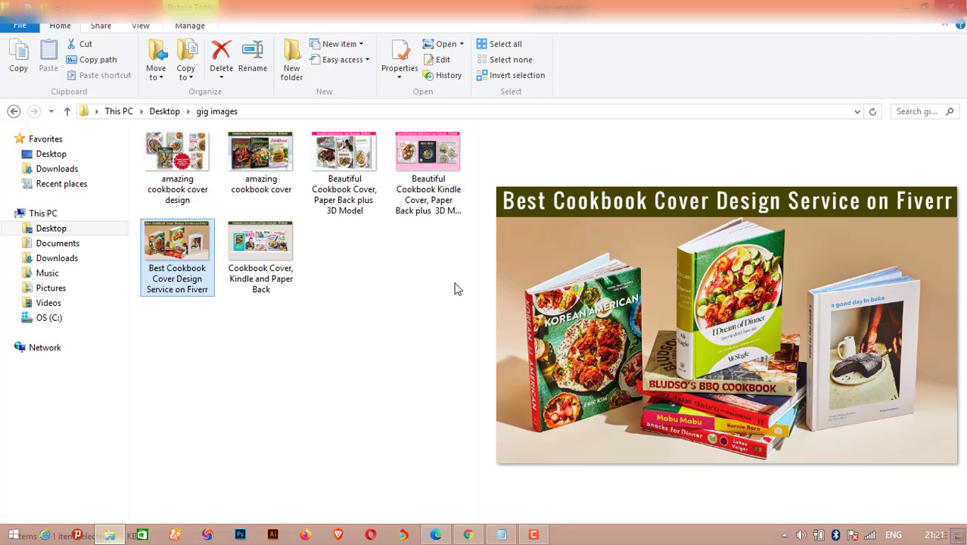
left_click_drag(473, 7, 648, 48)
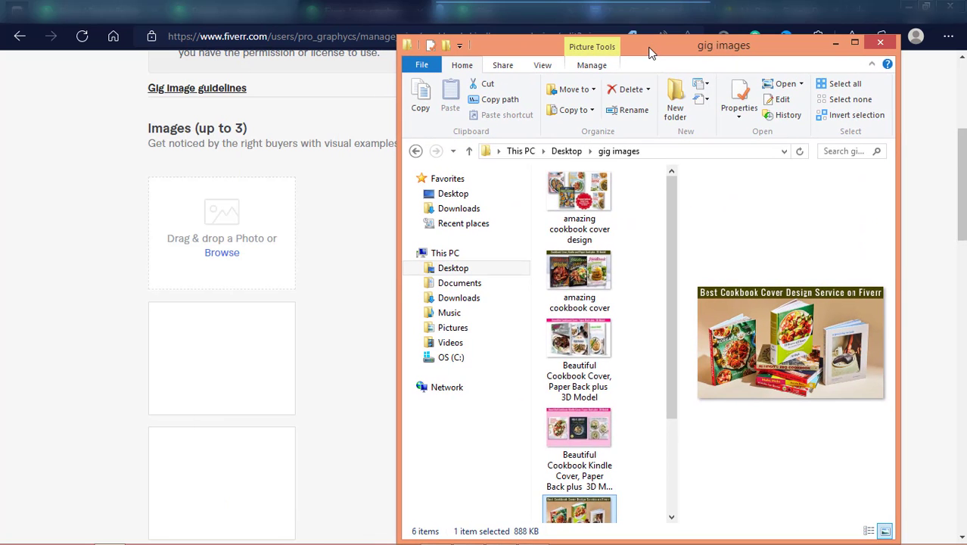
left_click_drag(590, 191, 209, 251)
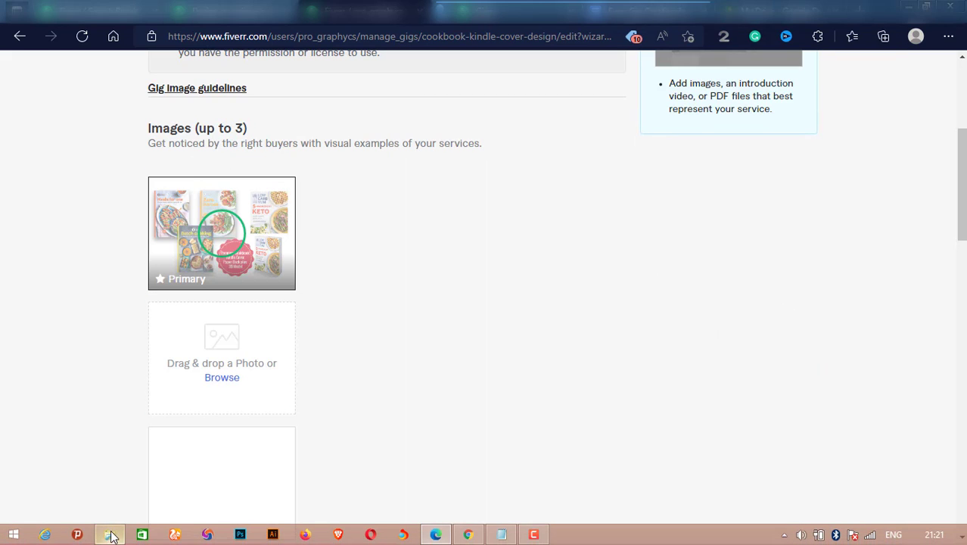
Upload the "amazing cookbook cover" image from the gig images folder as the second gallery image.
left_click(110, 535)
left_click(580, 284)
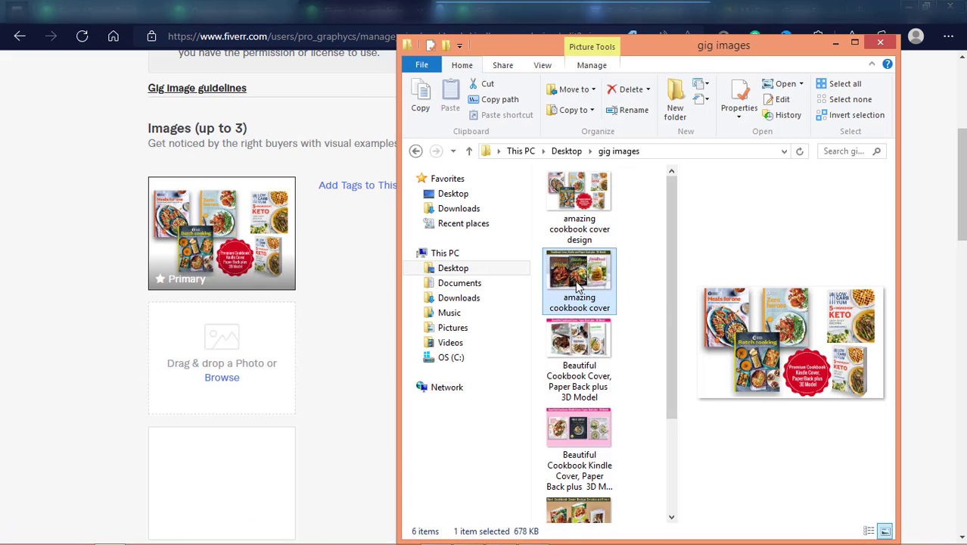
left_click_drag(579, 284, 243, 375)
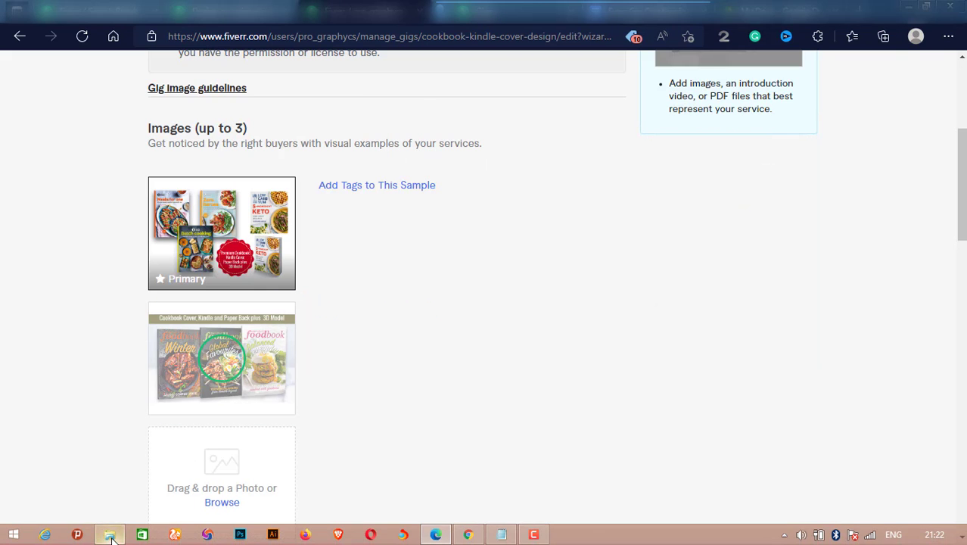
Upload the "Cookbook Cover, Kindle and Paper Back" image from the gig images folder as the third gallery image.
left_click(110, 535)
right_click(110, 535)
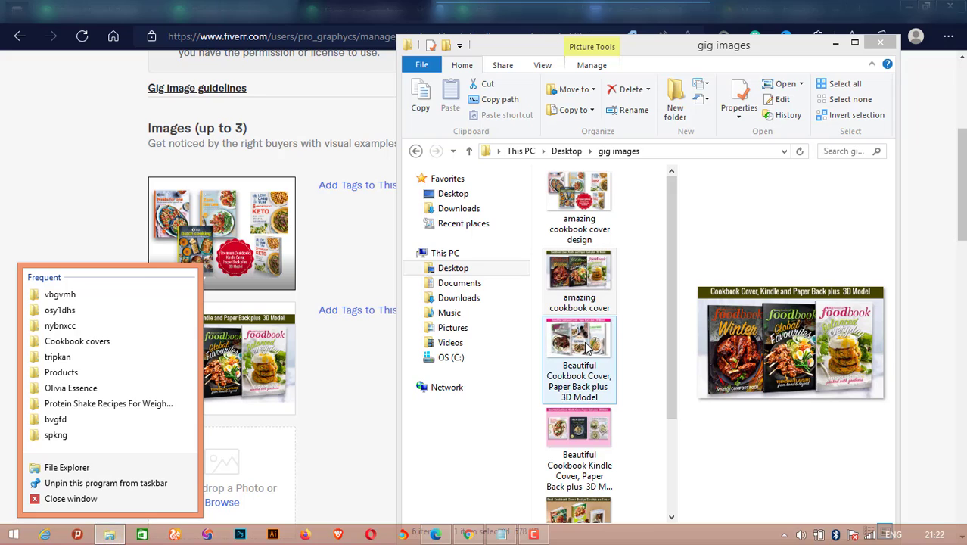
left_click(587, 347)
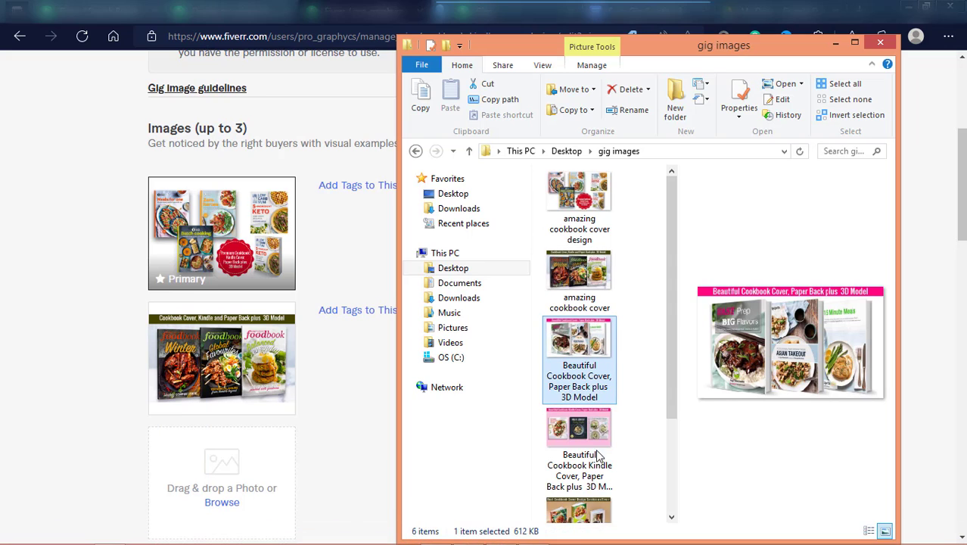
left_click(594, 439)
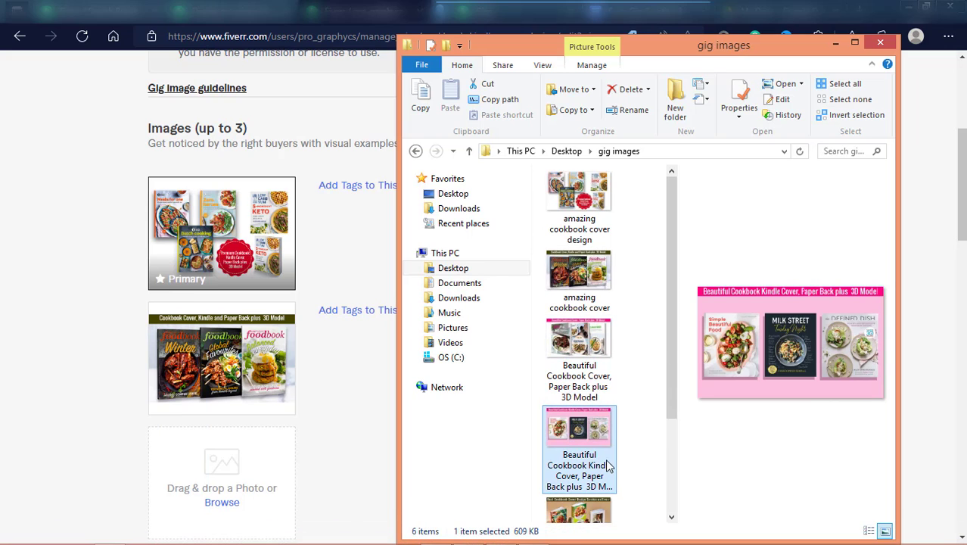
left_click_drag(669, 346, 664, 477)
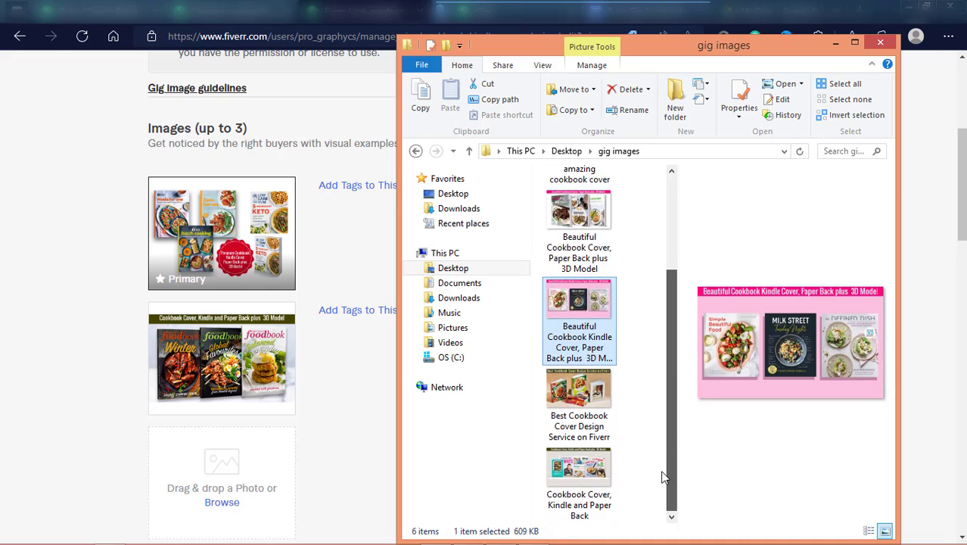
left_click(595, 478)
left_click_drag(589, 480, 217, 484)
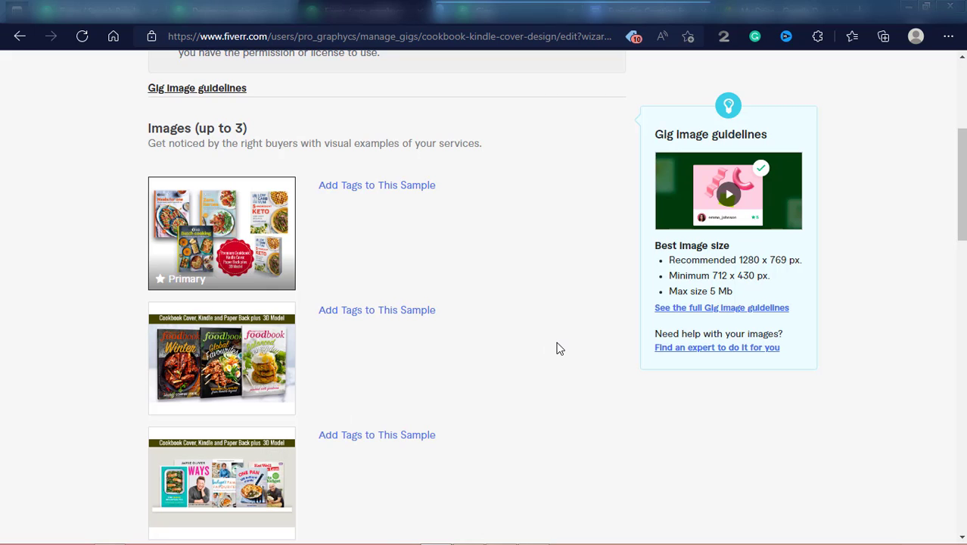
Try to save the gallery and continue without adding a video, documents or image tags.
left_click_drag(964, 192, 963, 282)
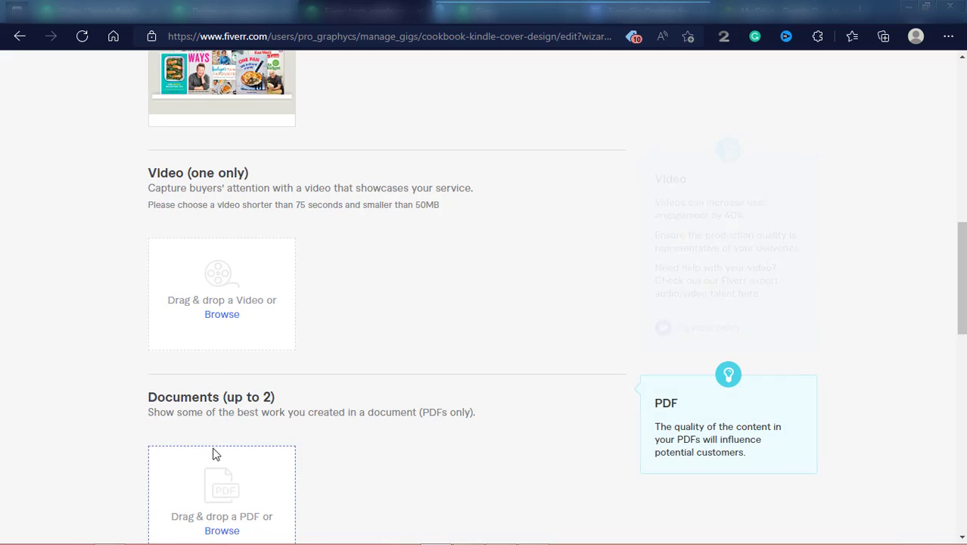
left_click_drag(964, 306, 962, 374)
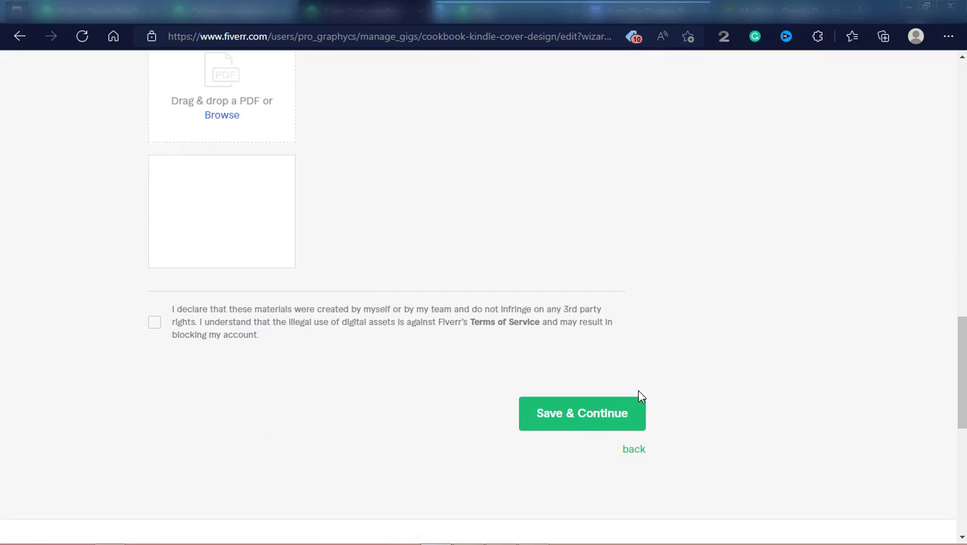
left_click(583, 415)
Start tagging the primary gallery image and set its genre to Cookbooks/Recipes.
left_click(361, 282)
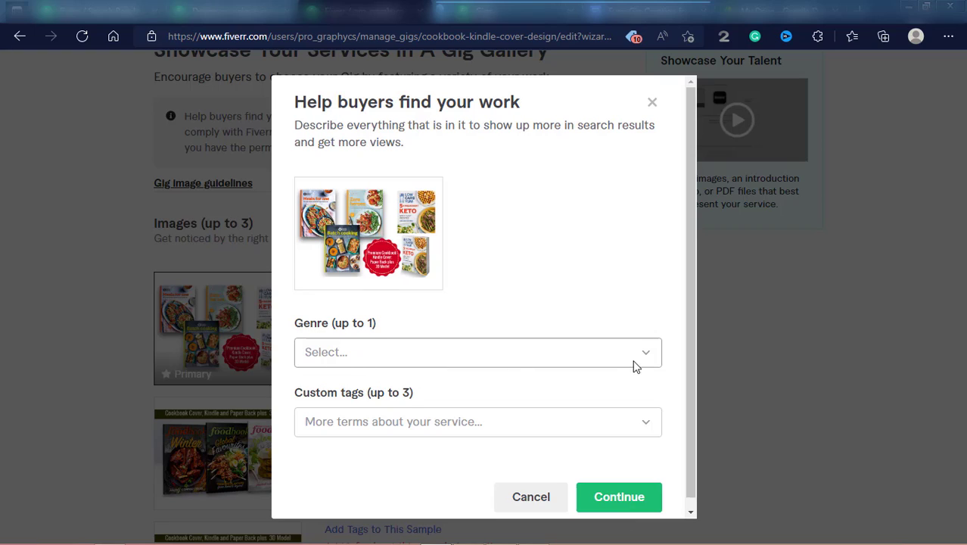
left_click(648, 358)
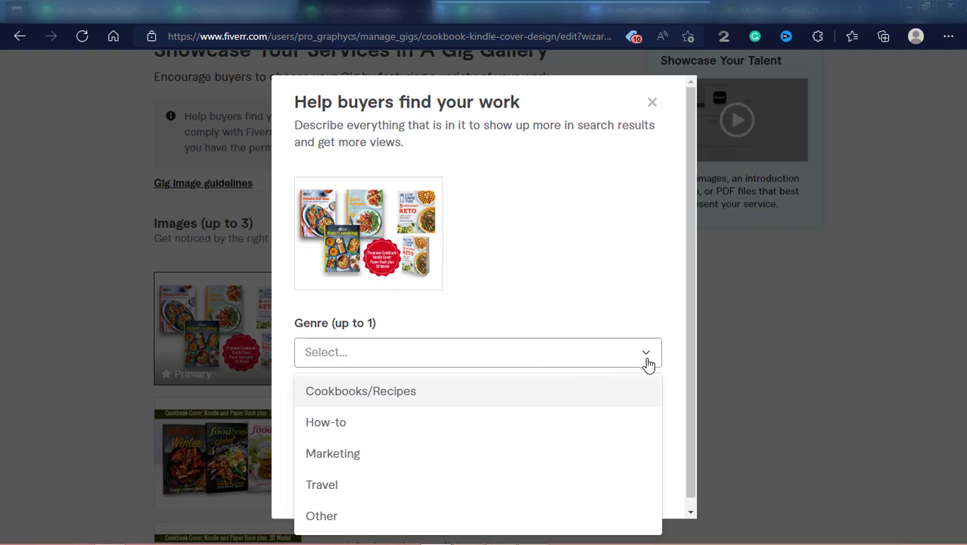
left_click_drag(692, 336, 691, 407)
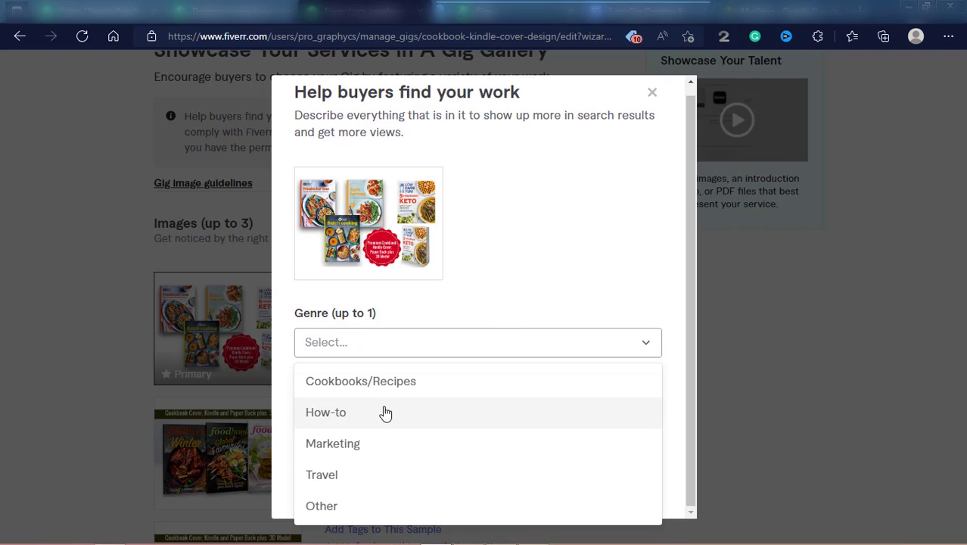
left_click(362, 386)
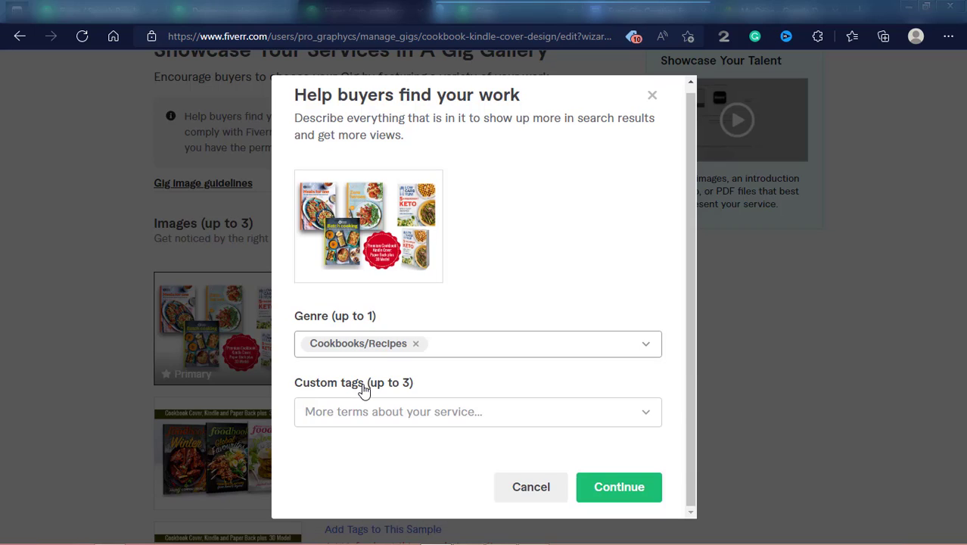
Add the custom tags Cookbook, Book Cover and Cookkbook Cover to the primary image and save its tags.
left_click(433, 415)
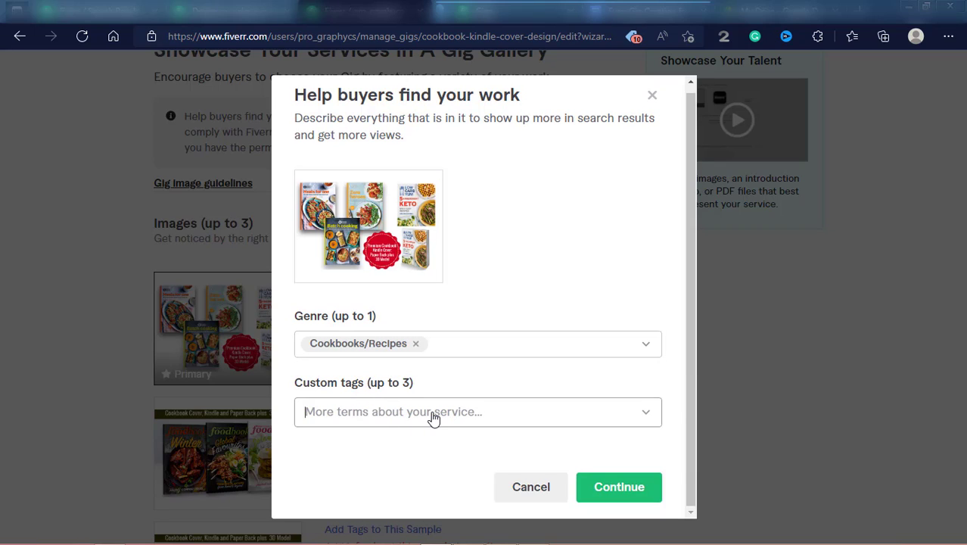
type("cook")
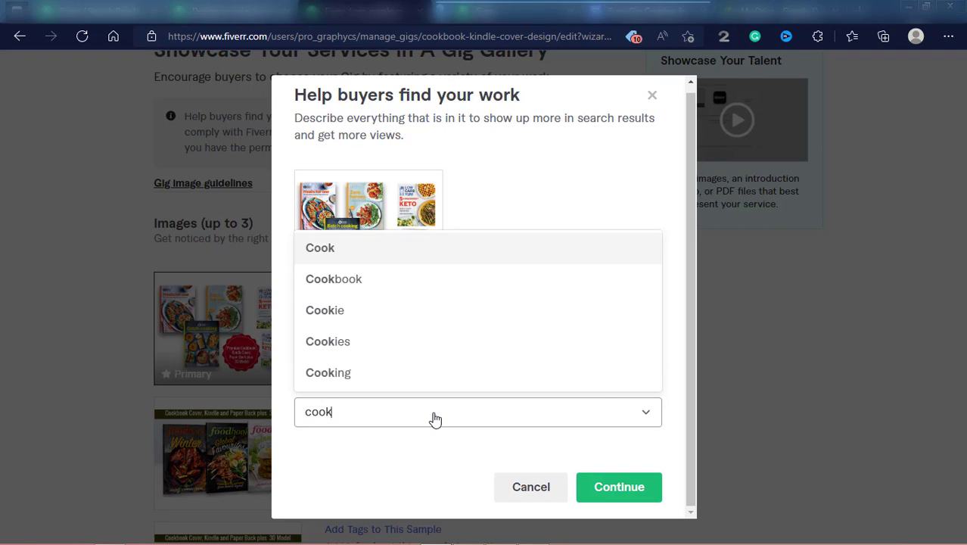
left_click(349, 279)
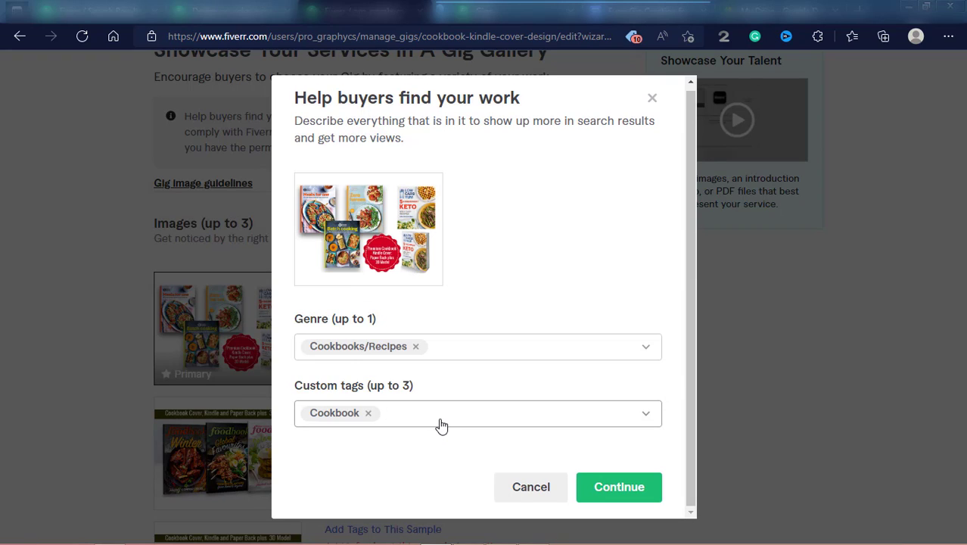
type("book")
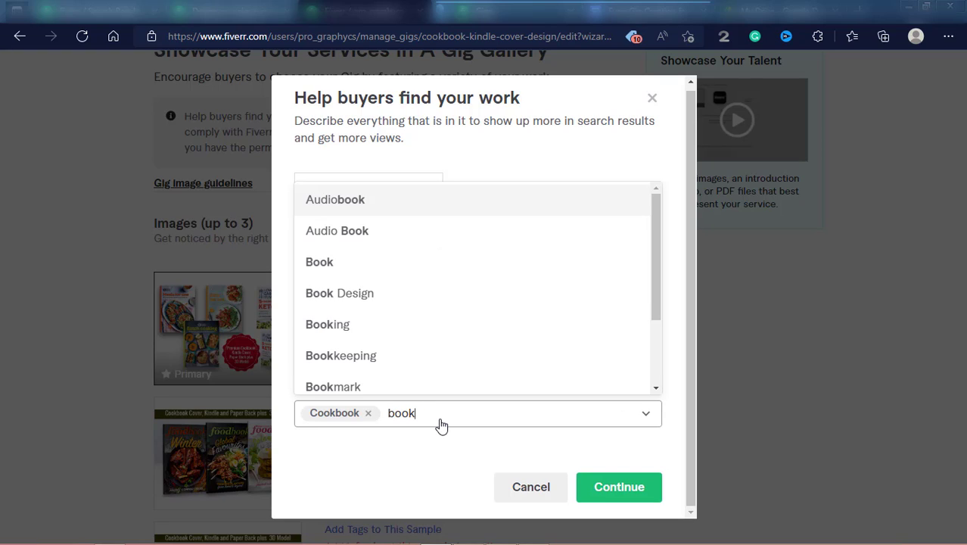
type(" cover")
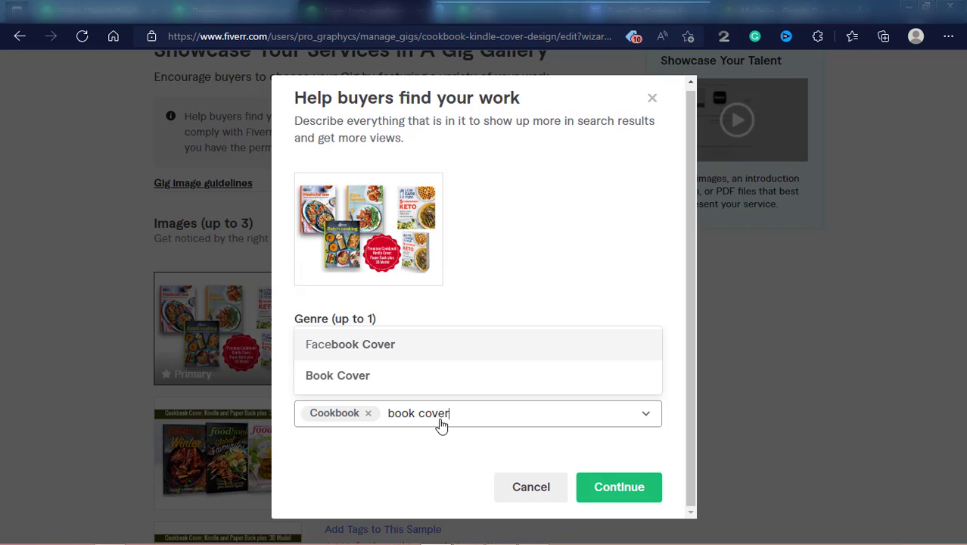
left_click(360, 379)
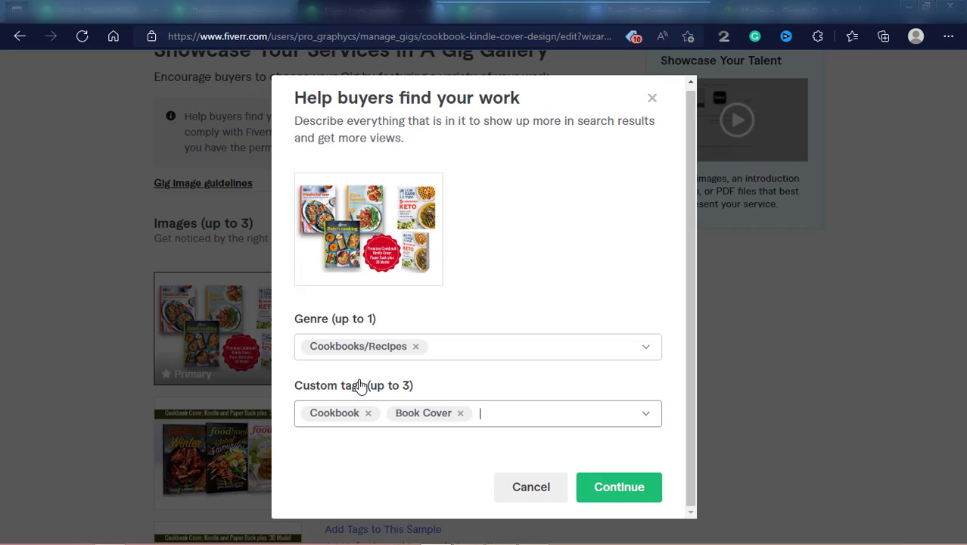
type("cook")
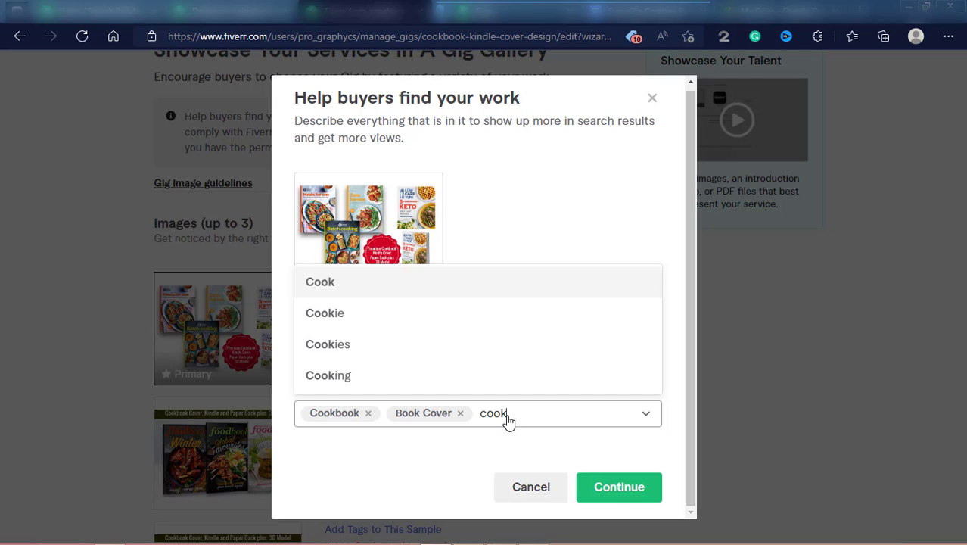
type("kbook cover")
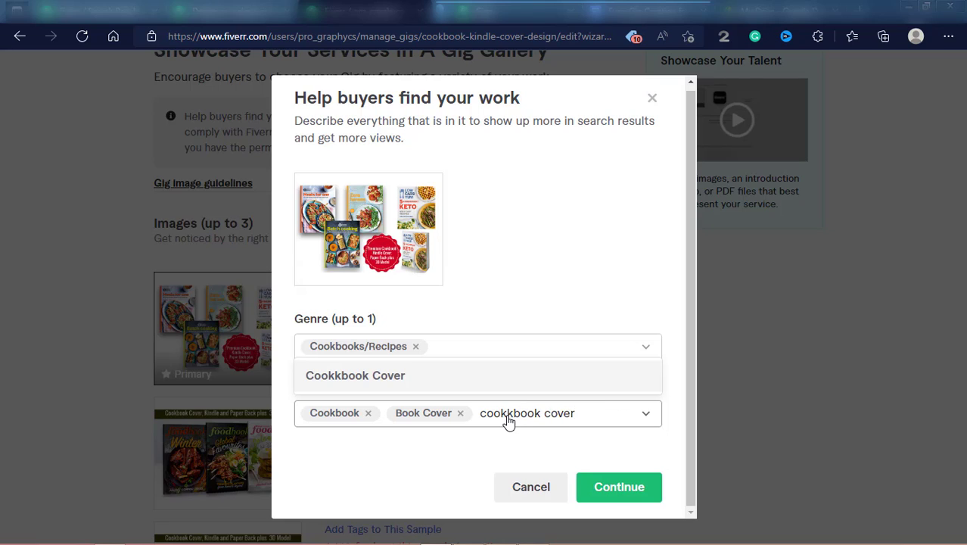
key("Return")
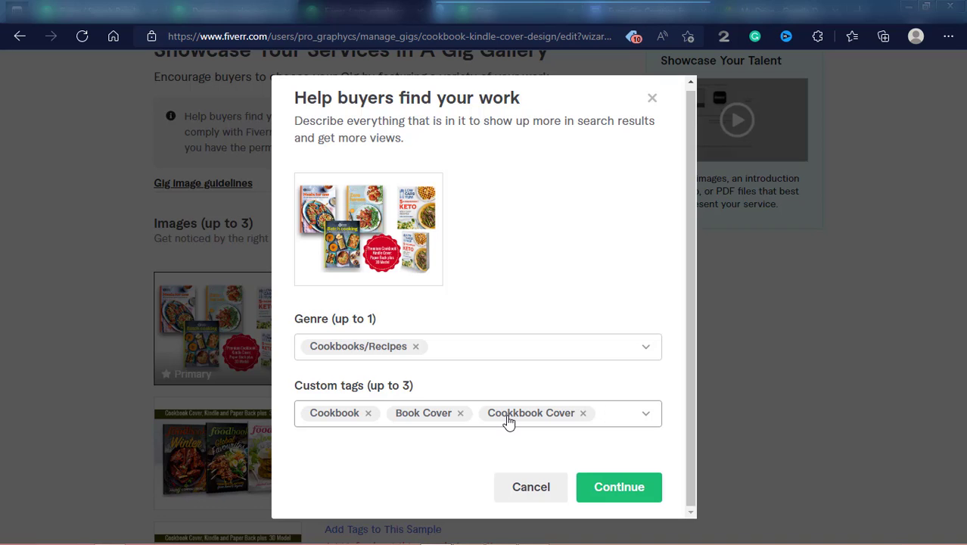
left_click(635, 496)
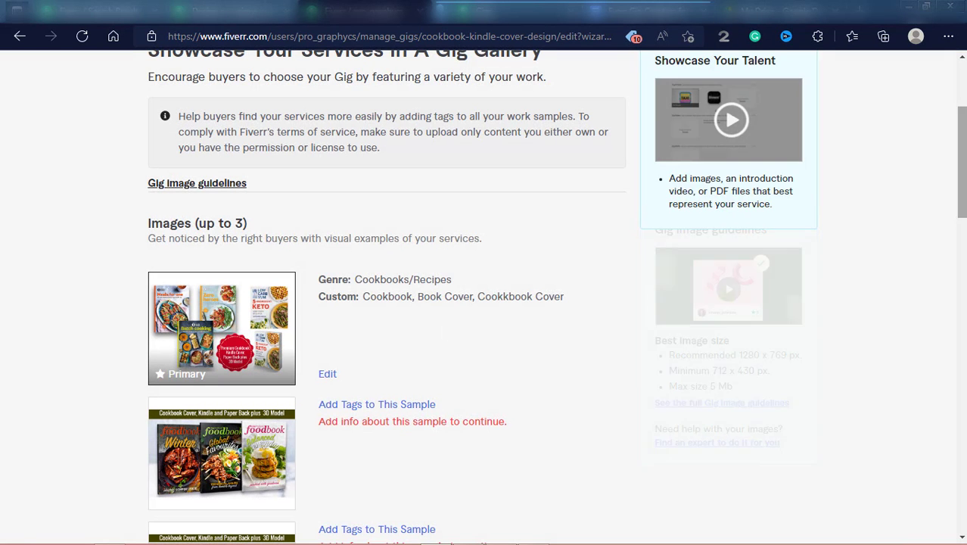
Start tagging the second gallery image, setting its genre to Other and adding the custom tag Diet Plan.
scroll(494, 216, "down", 3)
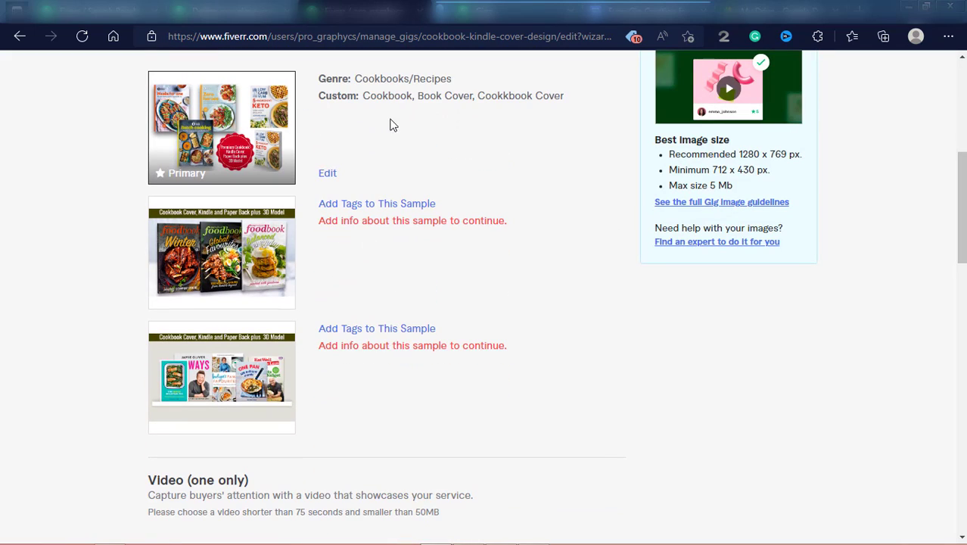
left_click(349, 211)
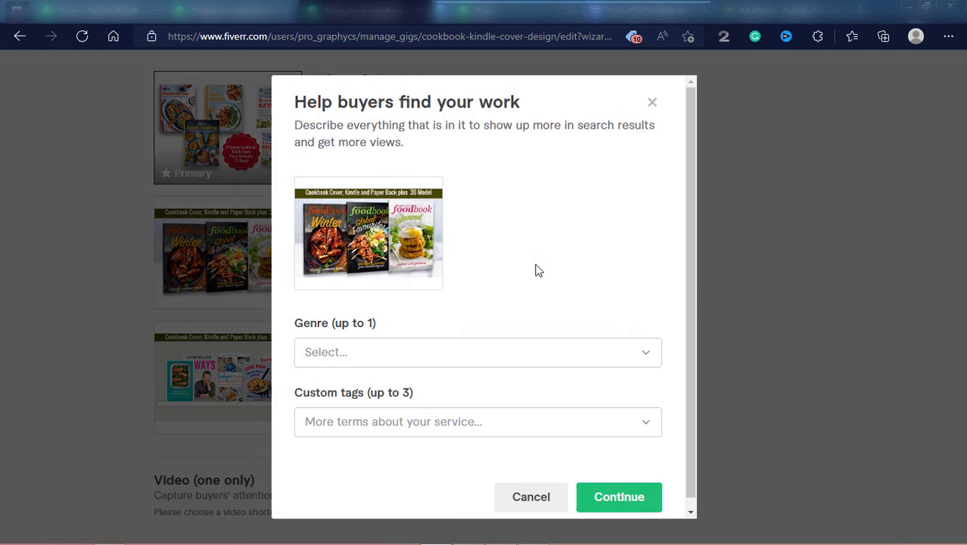
left_click(610, 358)
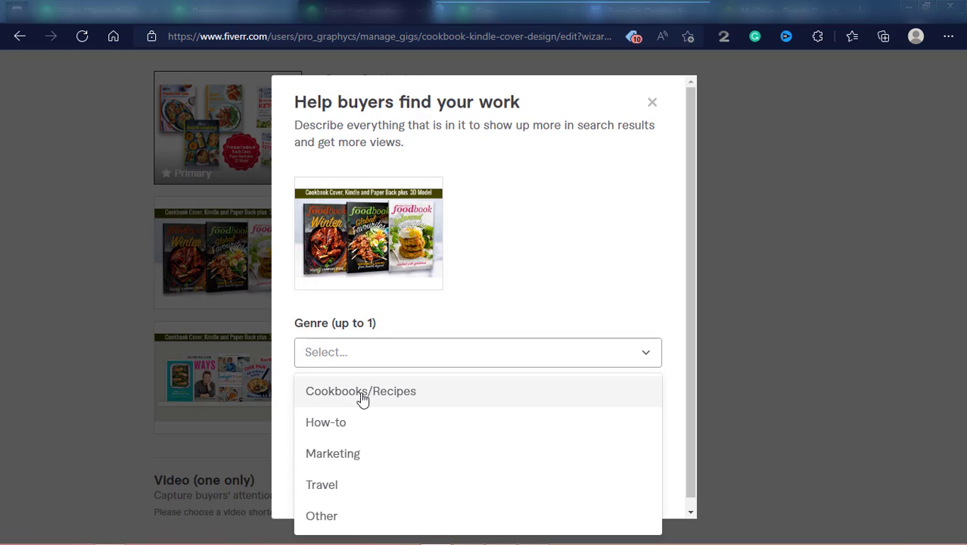
left_click(333, 518)
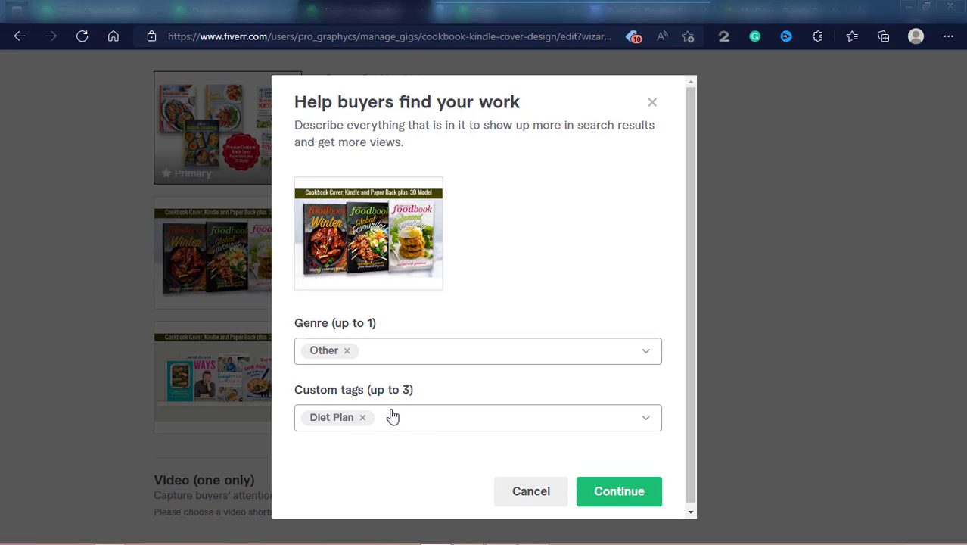
Add the custom tags Recipe Covers and Ebook Covers to the second image and save its tags.
left_click(570, 429)
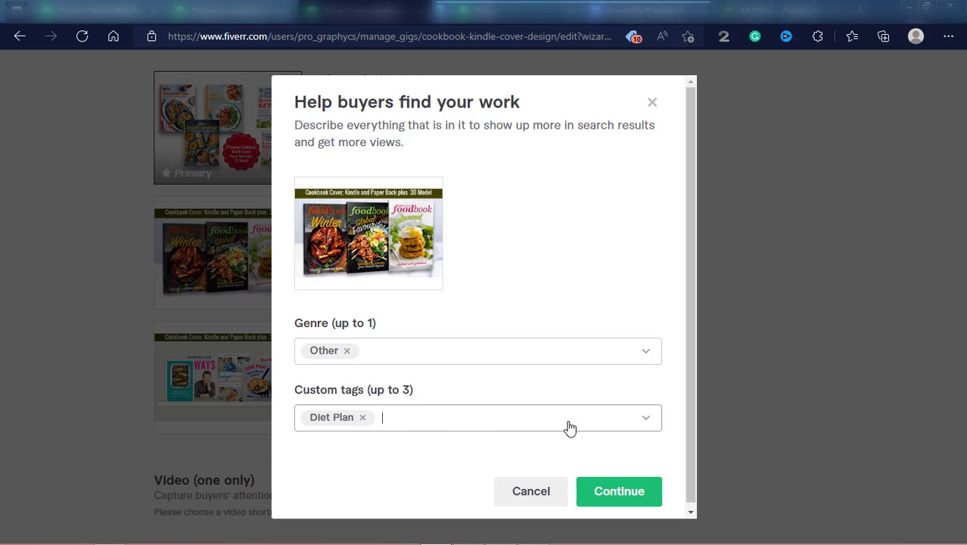
type("recipe")
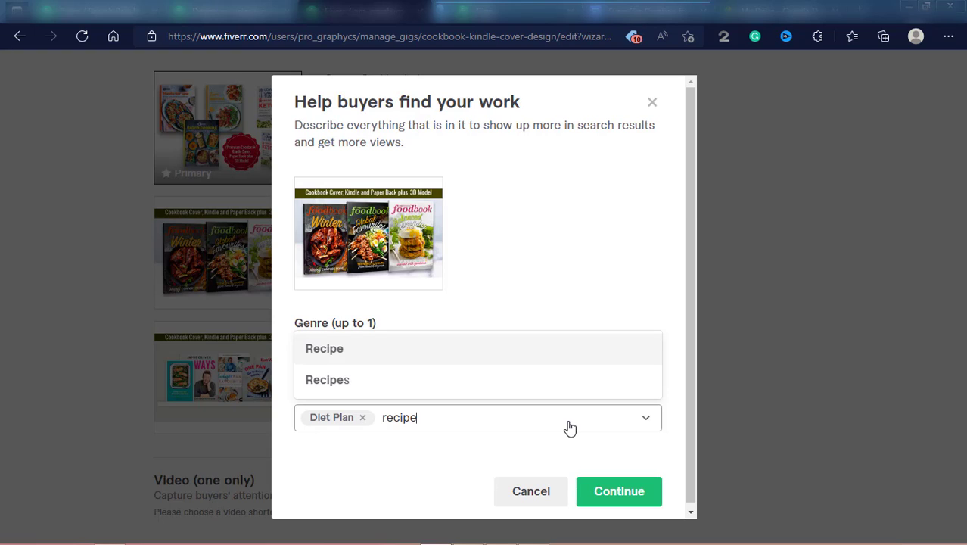
type(" covers")
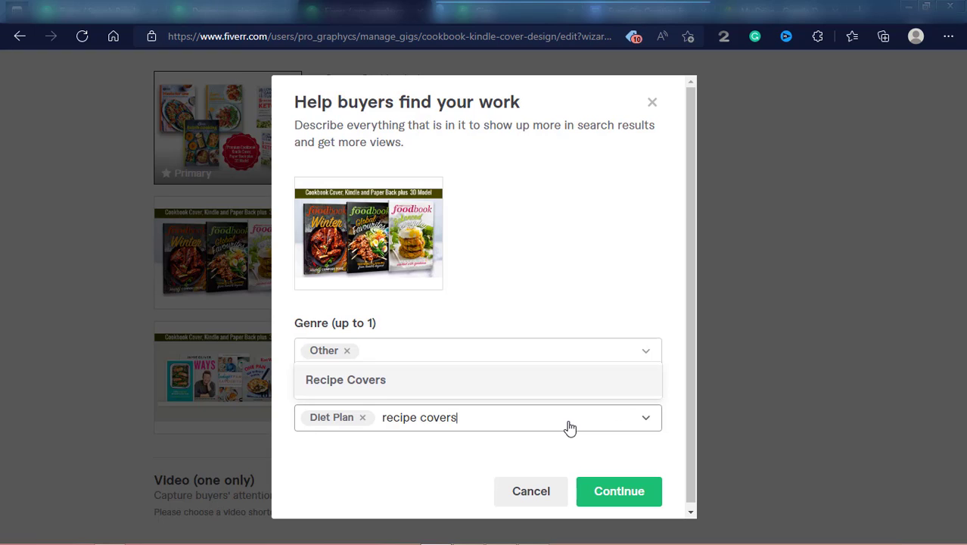
left_click(371, 384)
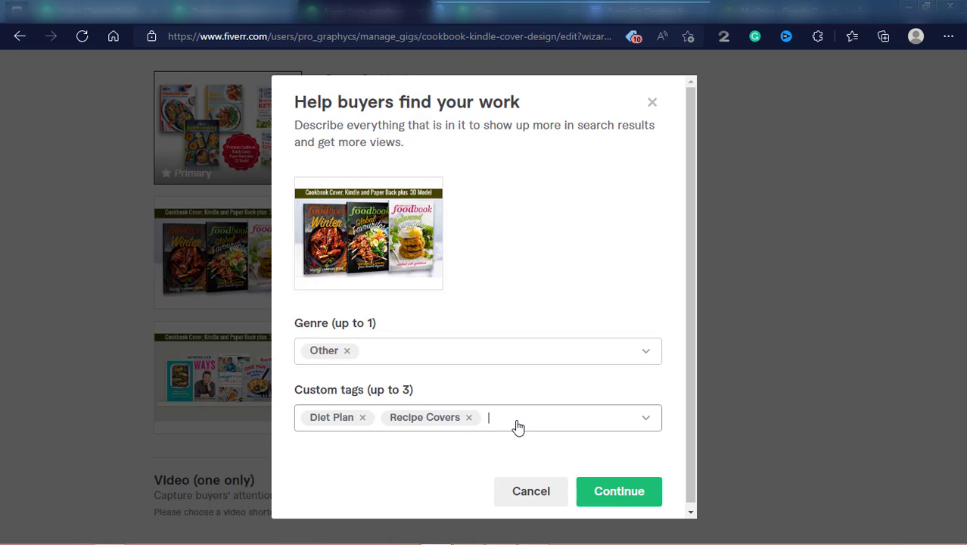
type("ebook")
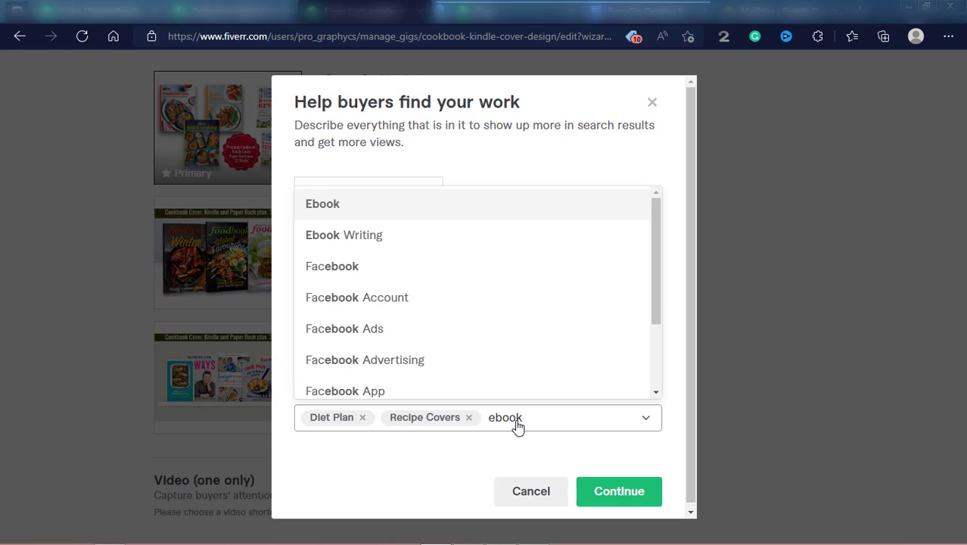
type(" cove")
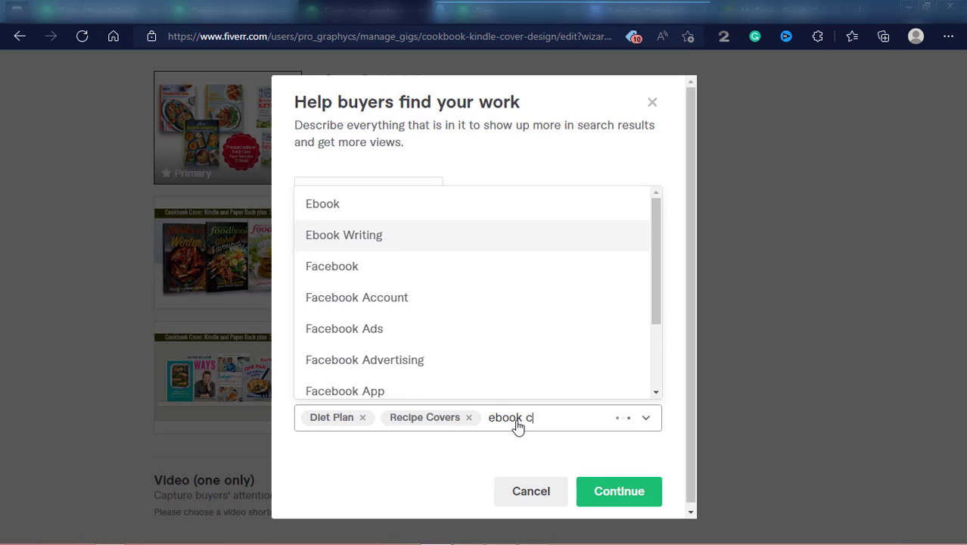
type("rs")
key("Return")
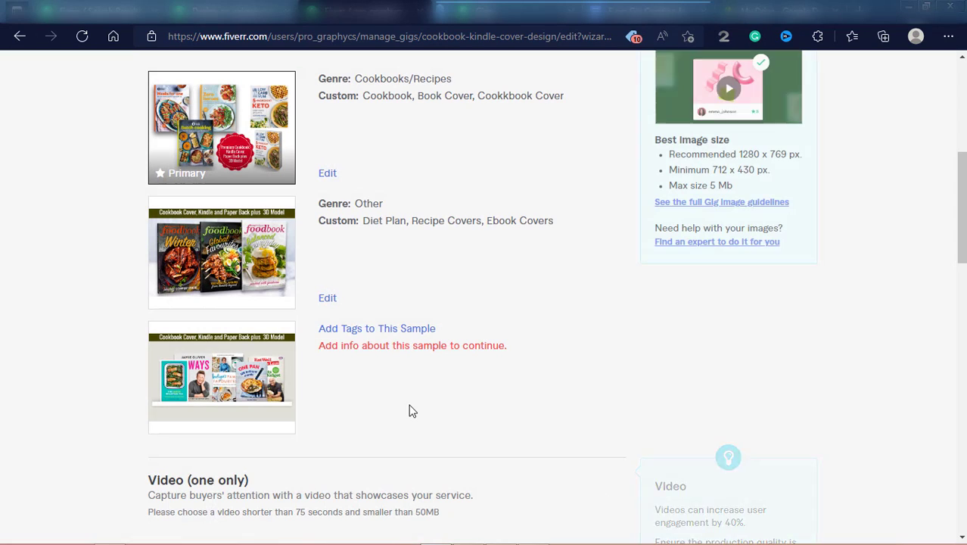
Start tagging the third gallery image and set its genre to Marketing.
left_click(387, 331)
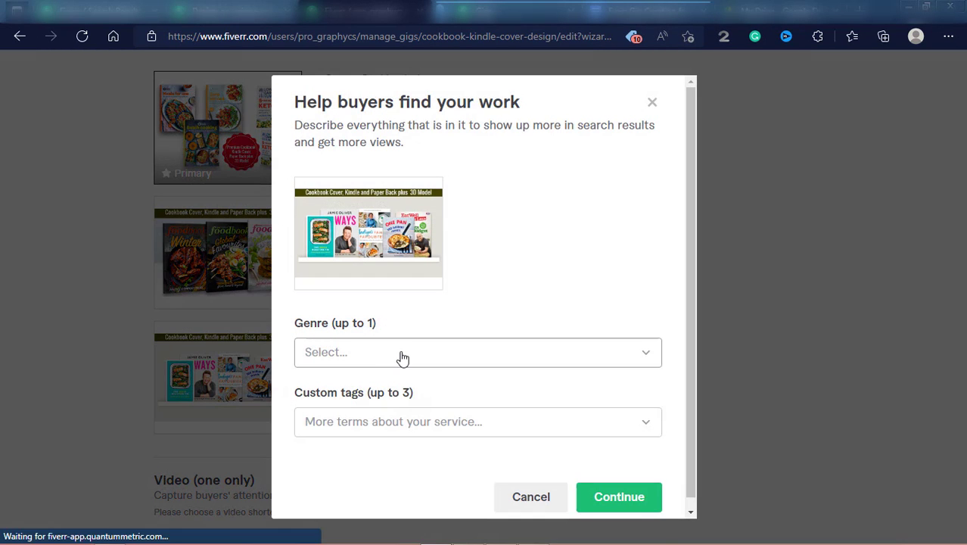
left_click(402, 356)
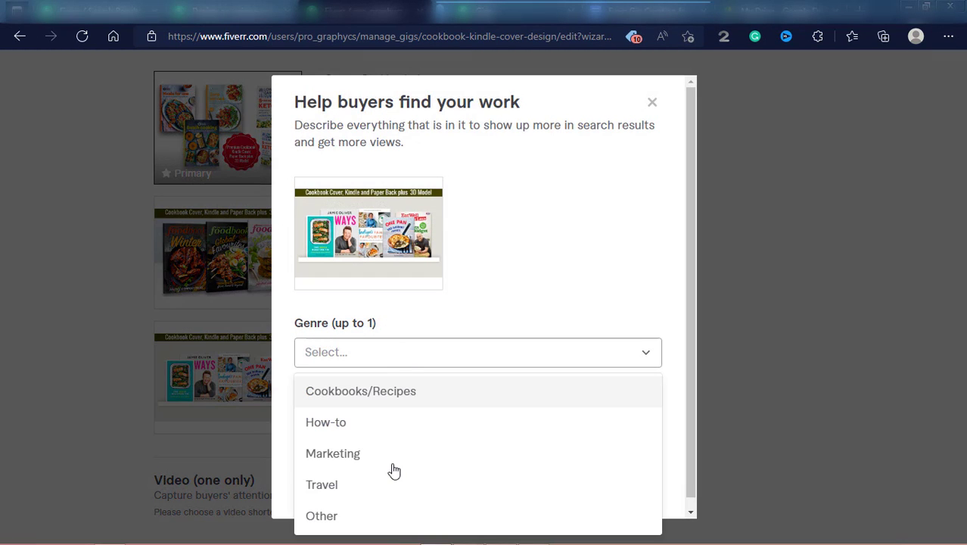
left_click(353, 458)
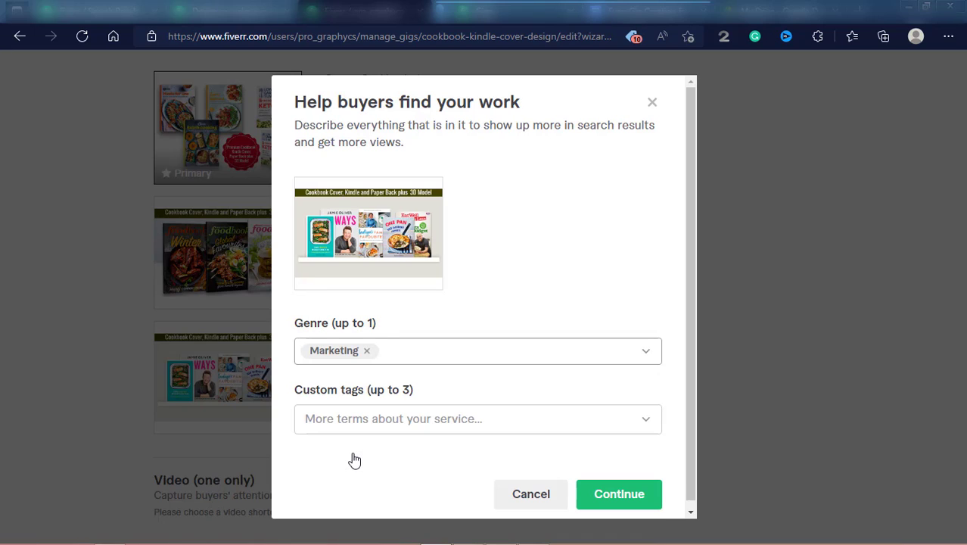
Add the custom tag Marketing Book Cover to the third gallery image.
left_click(410, 426)
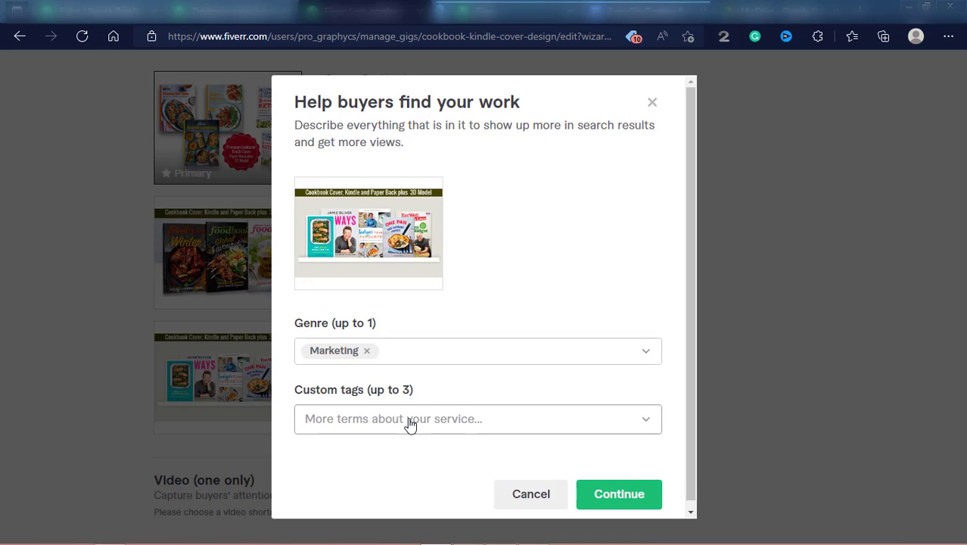
type("makrke")
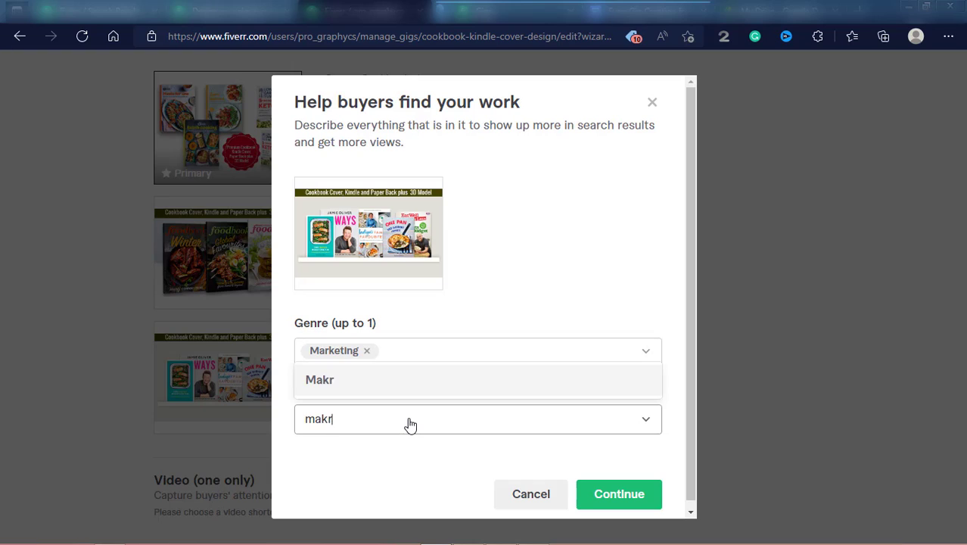
key("BackSpace")
key("BackSpace")
key("BackSpace")
key("BackSpace")
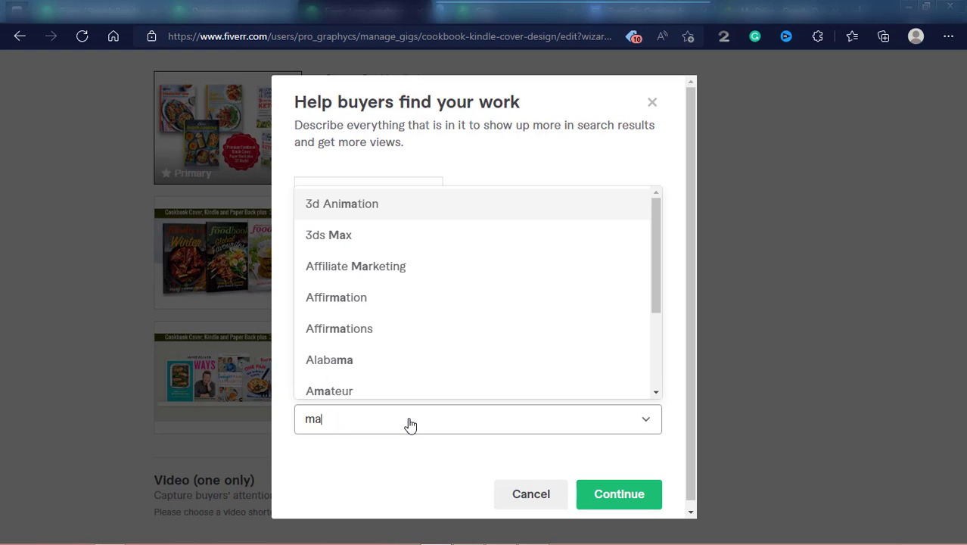
type("rketing ")
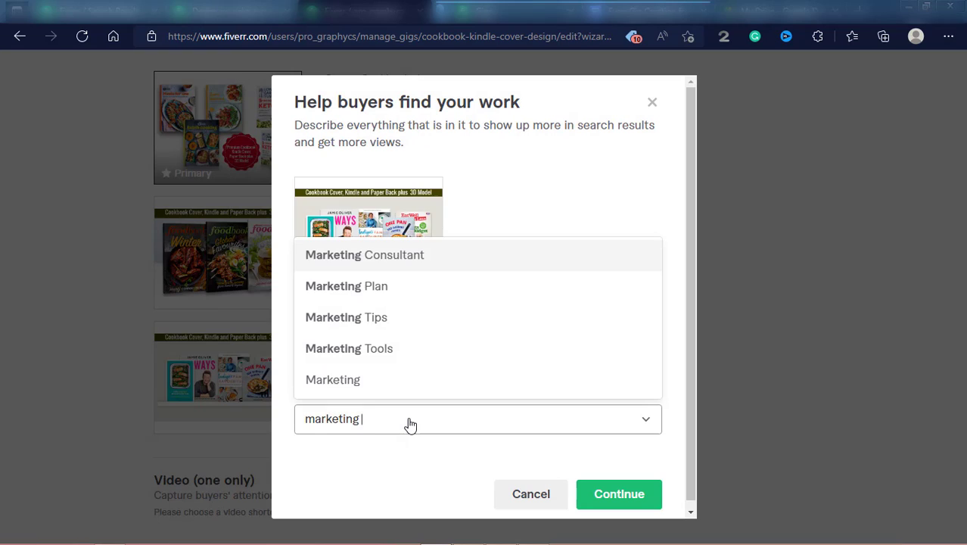
type("book ")
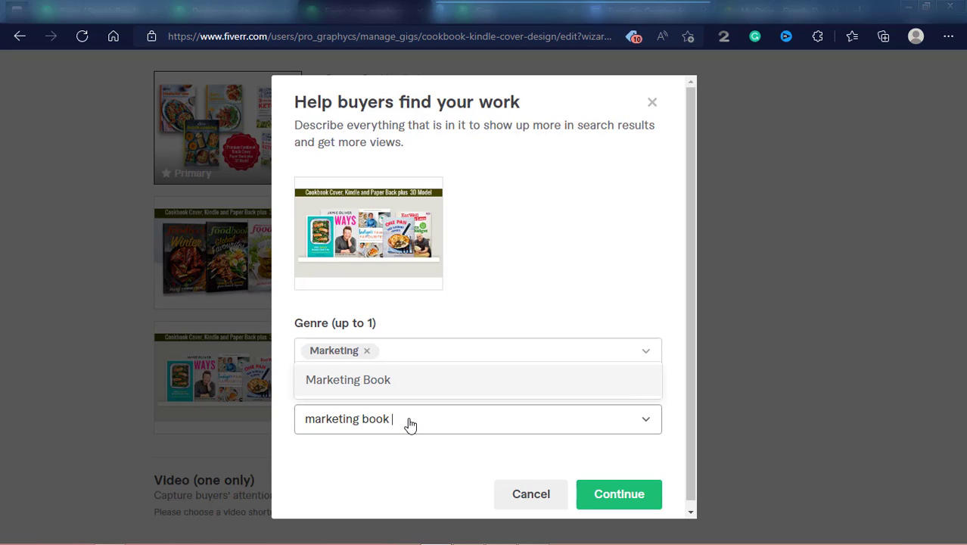
type("cover")
key("Return")
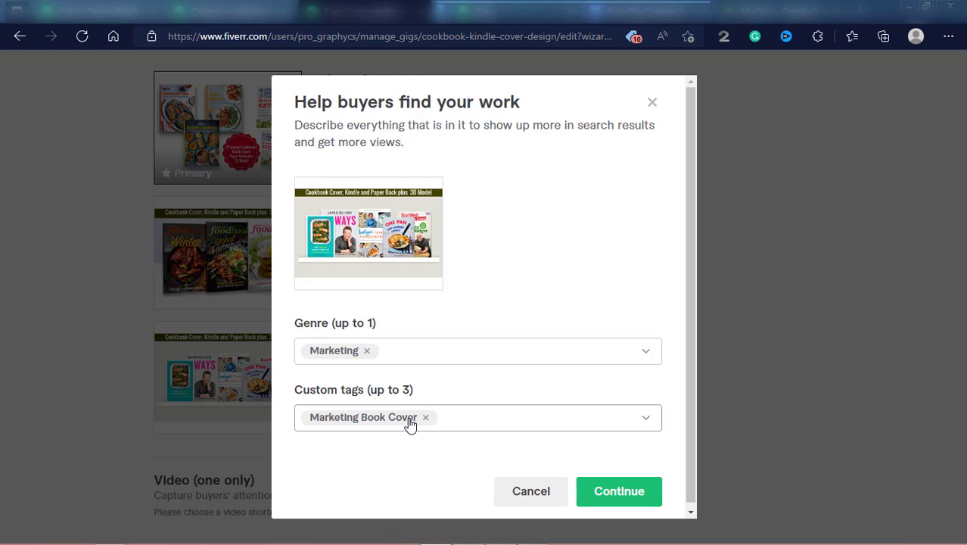
Add the custom tags Cookbook Kindle Cover and Kindle Covers to the third image and save its tags.
type("cookb")
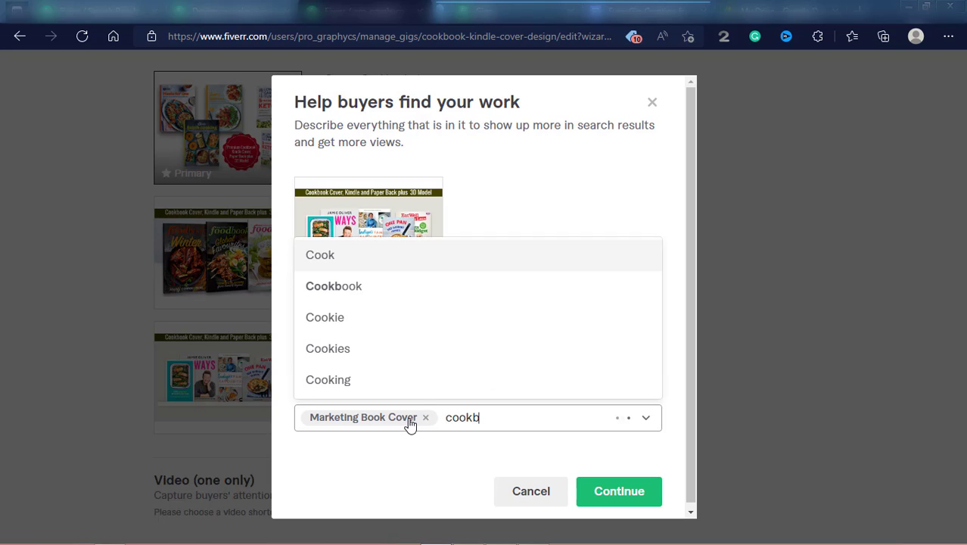
type("ook ")
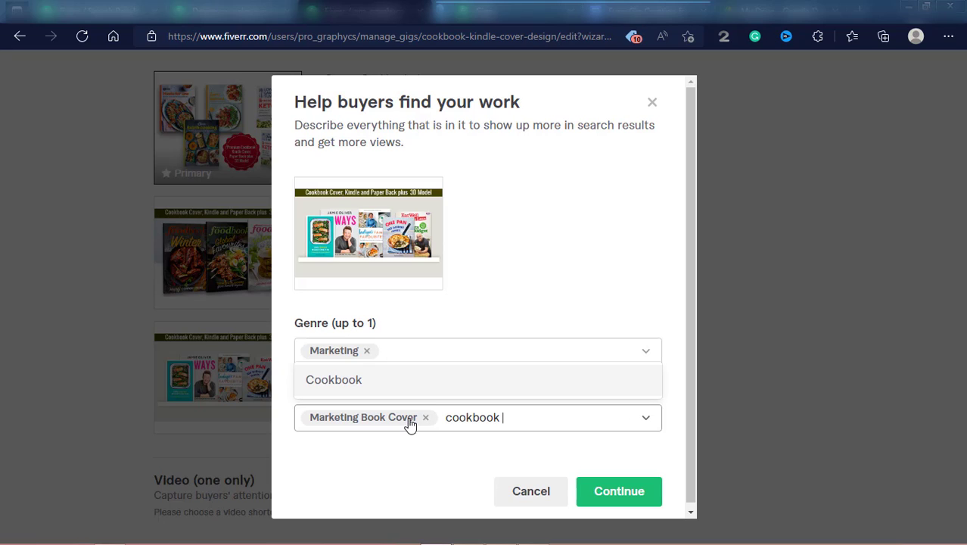
type("kindle cover")
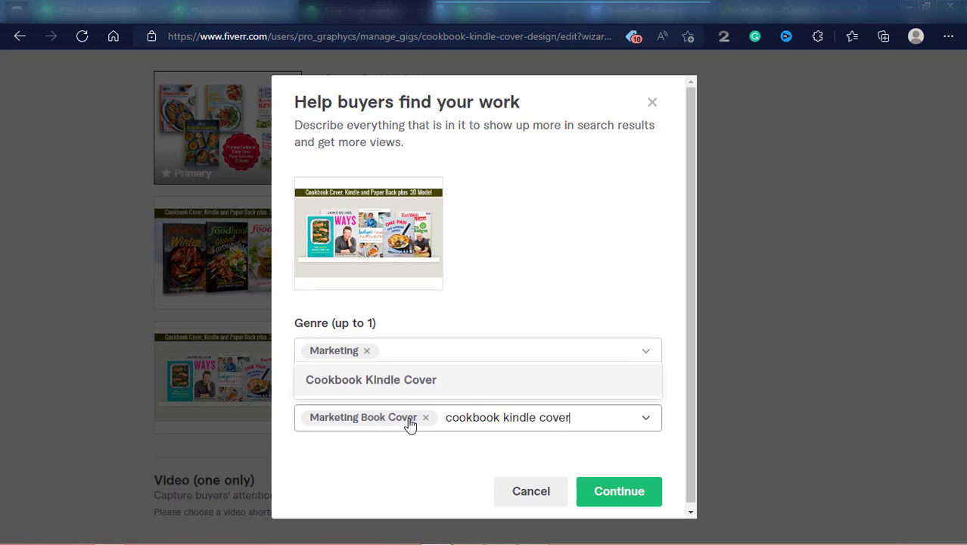
key("Return")
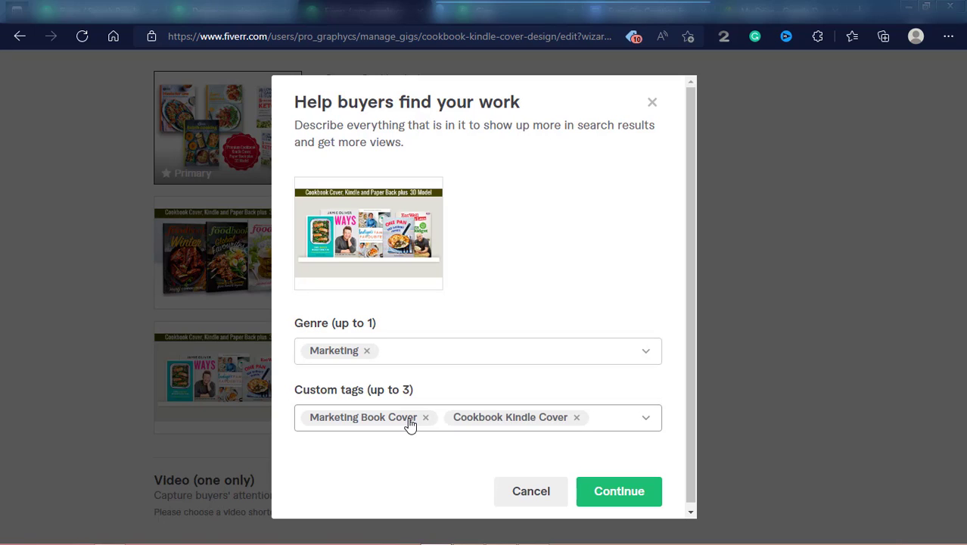
type("kind")
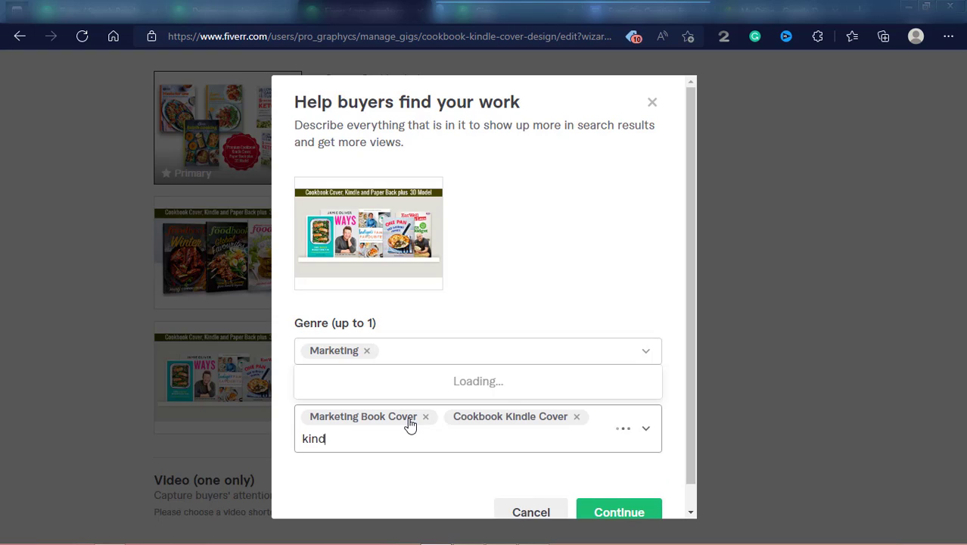
type("le covers")
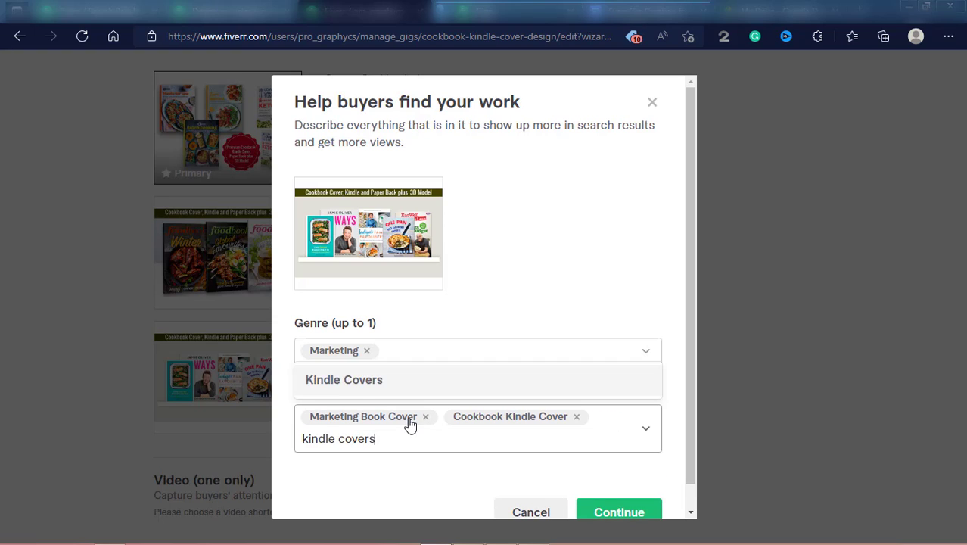
key("Return")
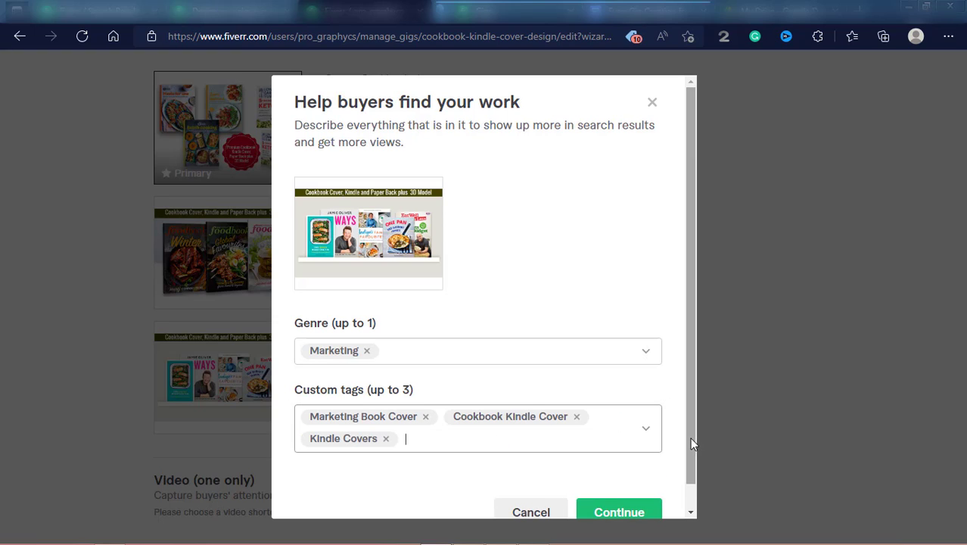
scroll(690, 438, "down", 2)
left_click(621, 502)
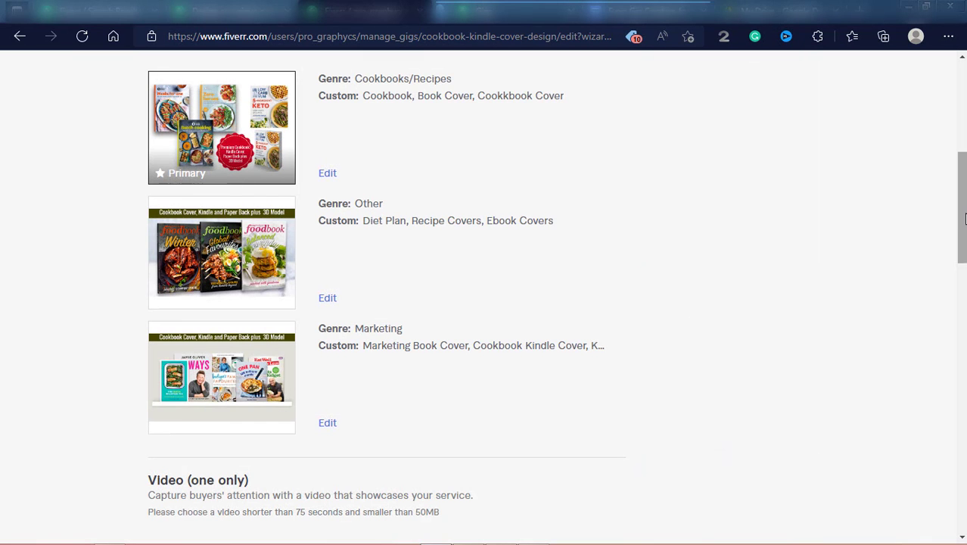
Accept the declaration that the materials are original to save the gallery, and publish the gig.
left_click_drag(962, 250, 963, 454)
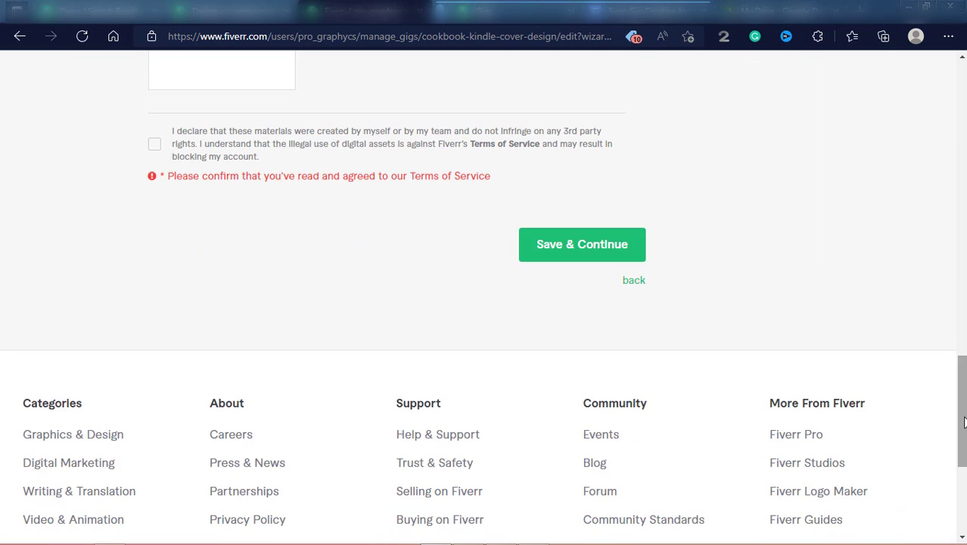
left_click(569, 249)
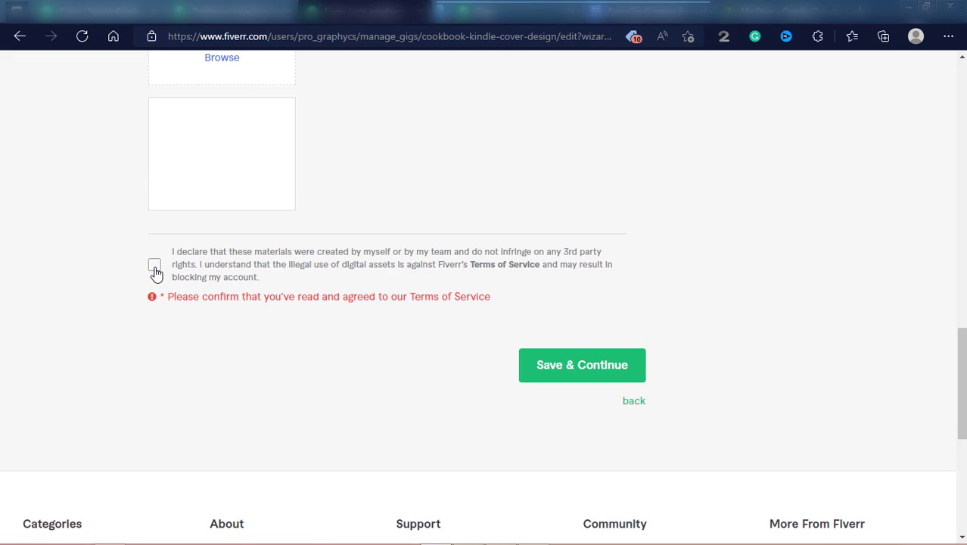
left_click(155, 269)
left_click(562, 367)
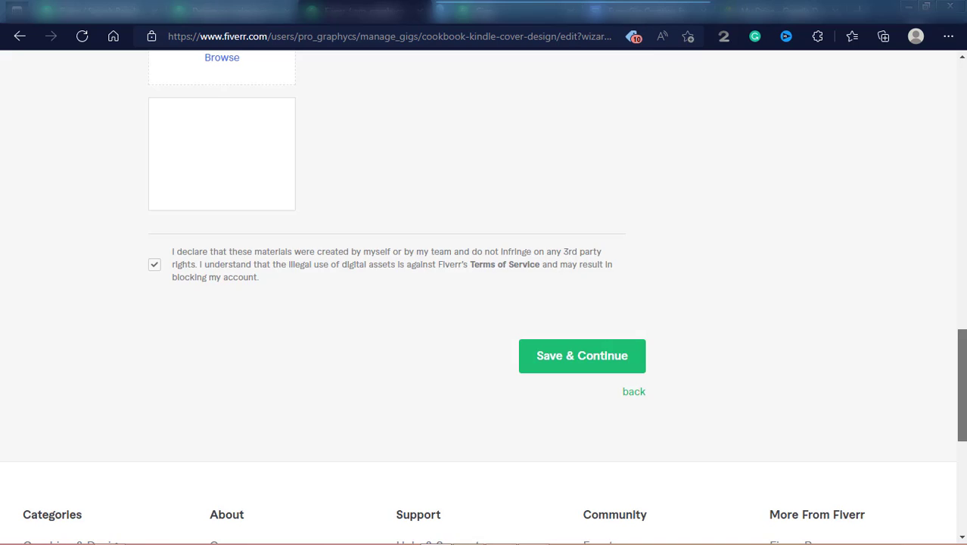
left_click_drag(960, 375, 960, 243)
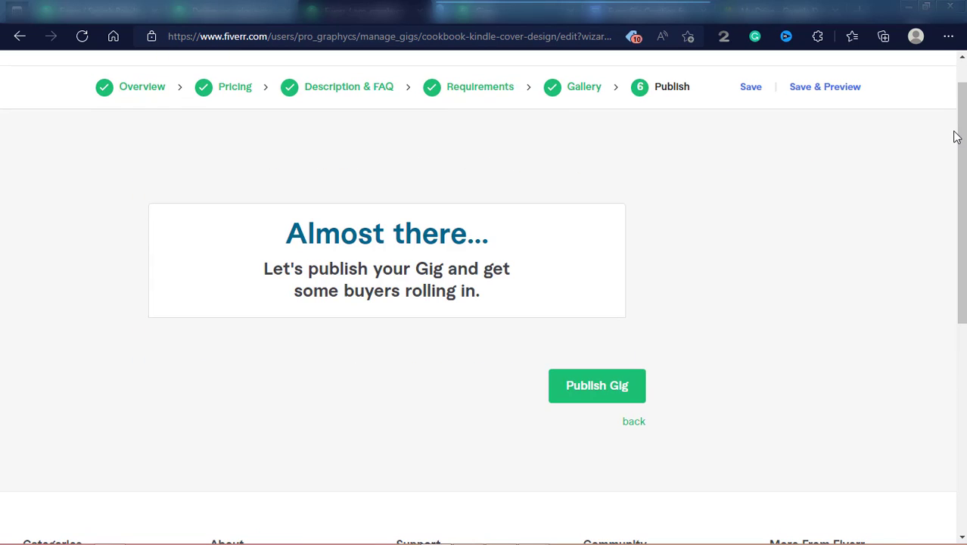
left_click(596, 393)
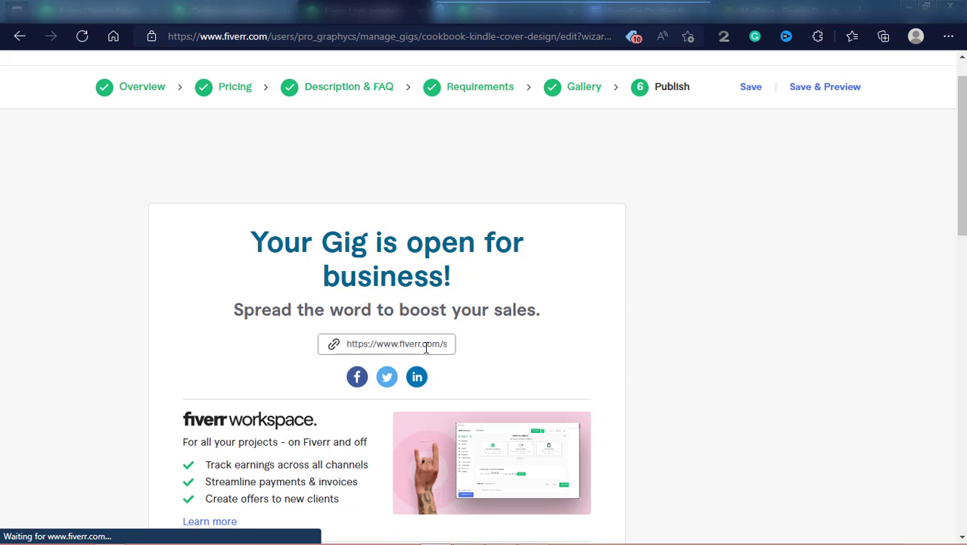
Copy the published gig's share link and open it in the browser tab showing the competitor's cookbook cover gig.
mouse_move(966, 205)
left_mouse_down()
mouse_move(966, 341)
mouse_move(966, 219)
left_mouse_up()
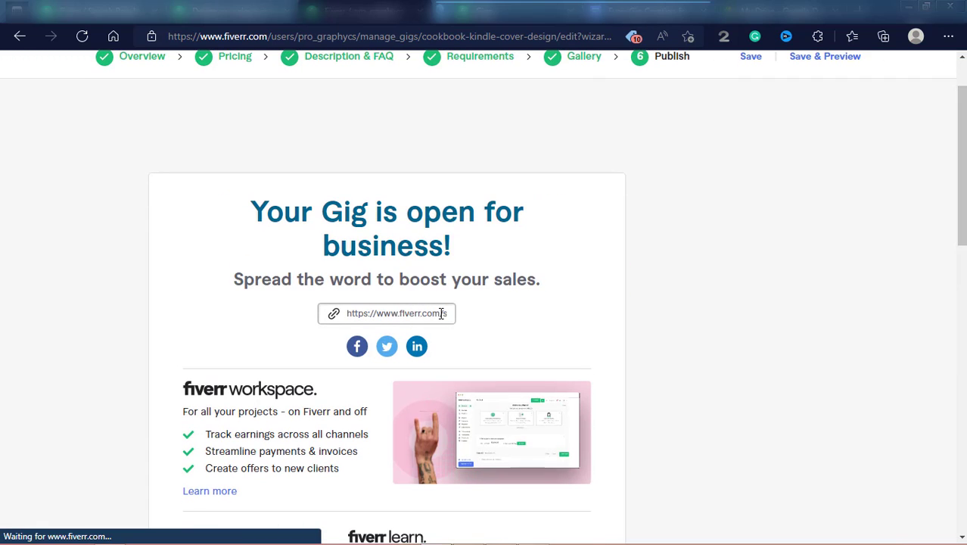
left_click_drag(349, 314, 470, 314)
key("ctrl+c")
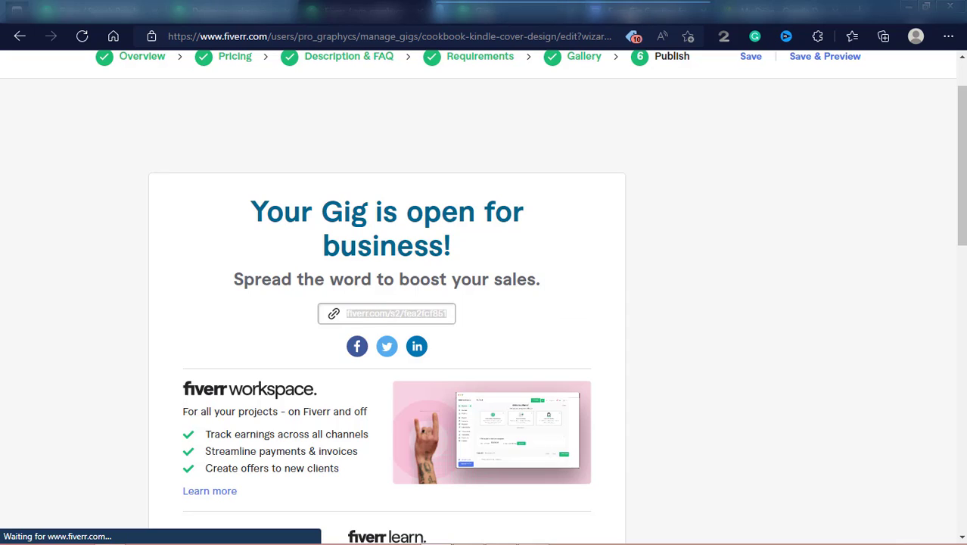
left_click(235, 11)
left_click(247, 38)
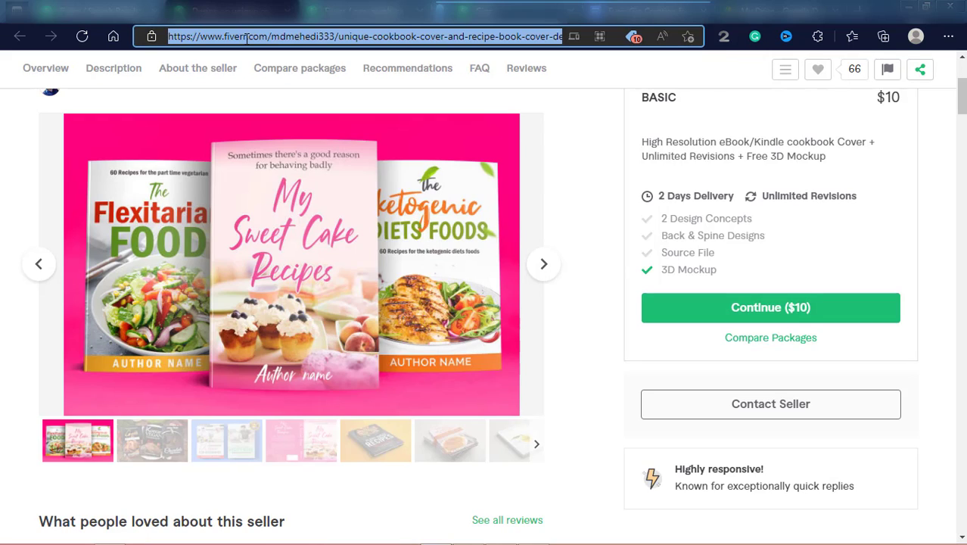
key("ctrl+v")
key("Return")
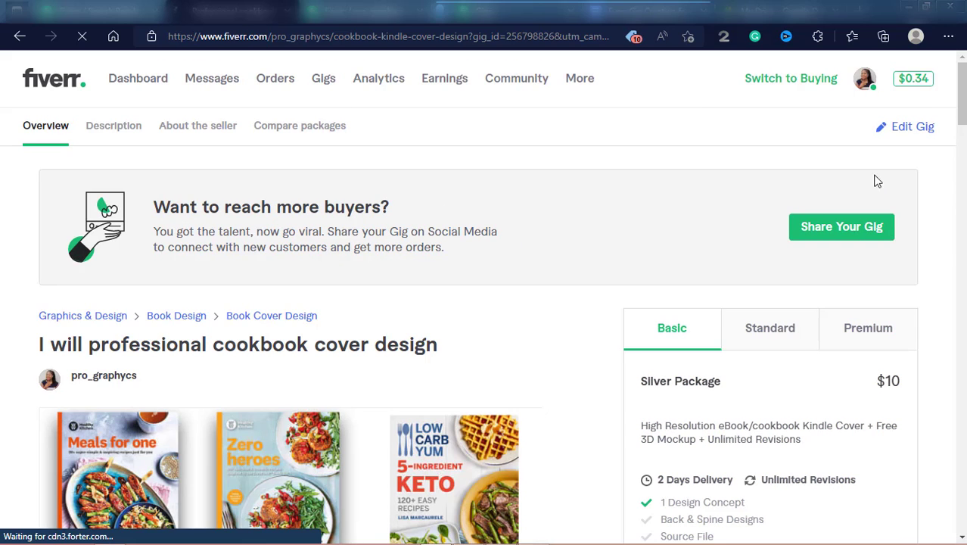
Review the published gig's description and package details, and check the list of active gigs.
left_click_drag(963, 83, 952, 235)
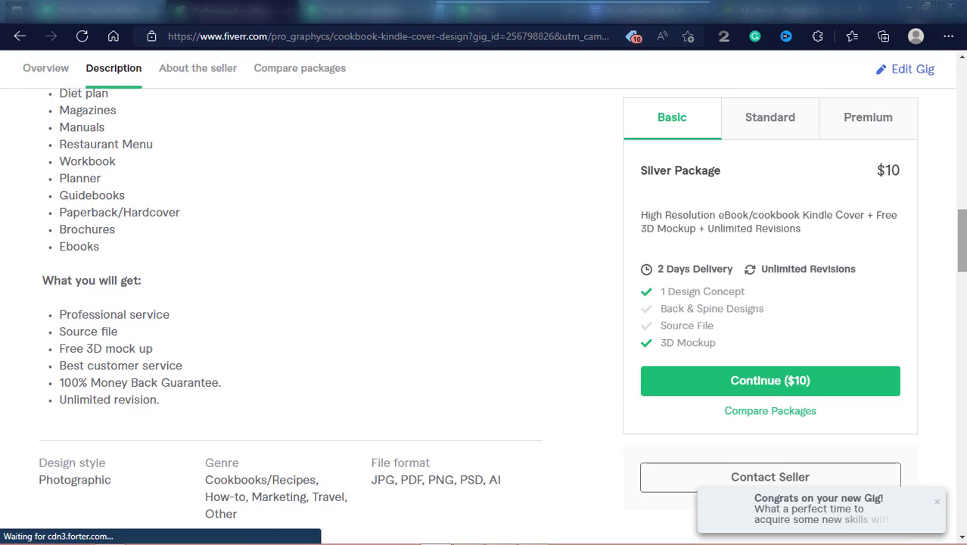
left_click_drag(952, 235, 954, 262)
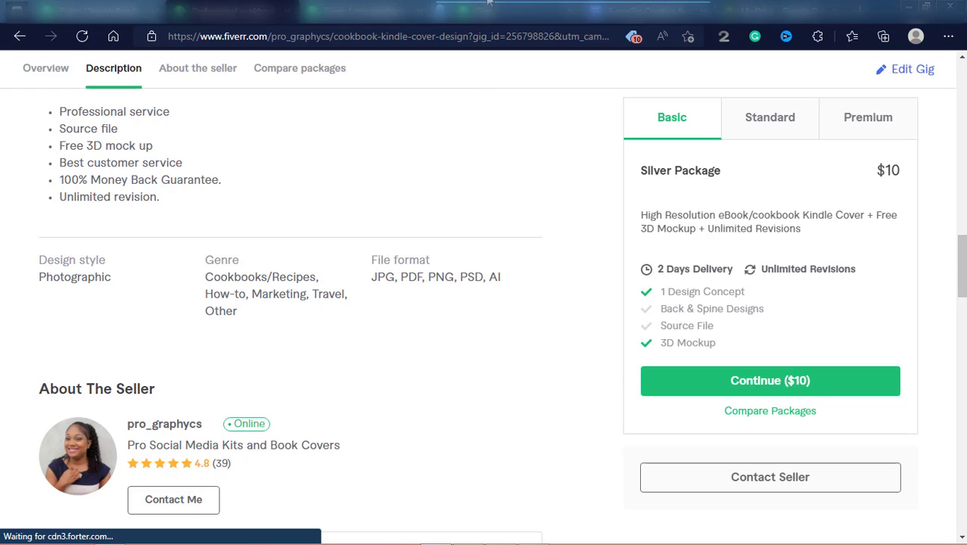
left_click(515, 11)
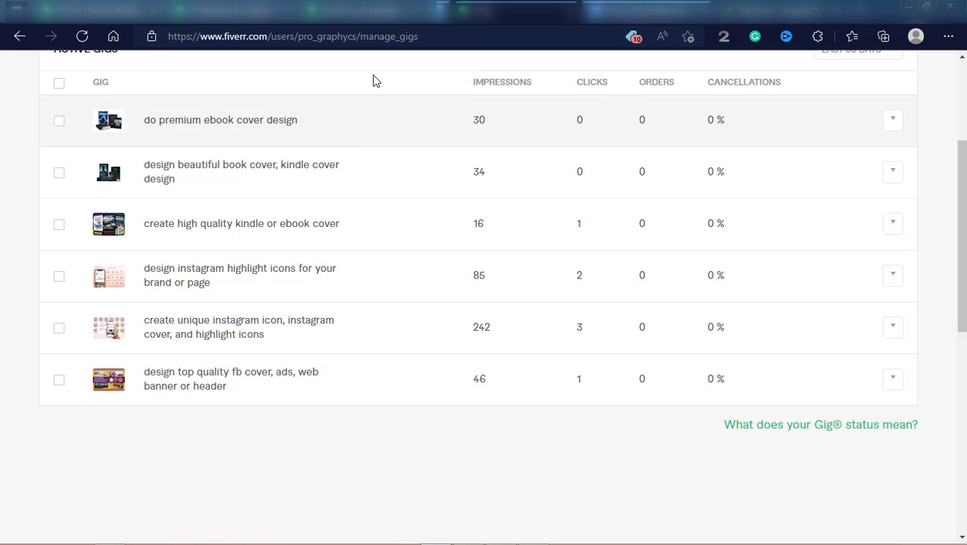
Compare the published gig's title with the title "I will design amazing cookbook cover, recipe book, or diet plan" prepared in the Google Docs document.
left_click(356, 10)
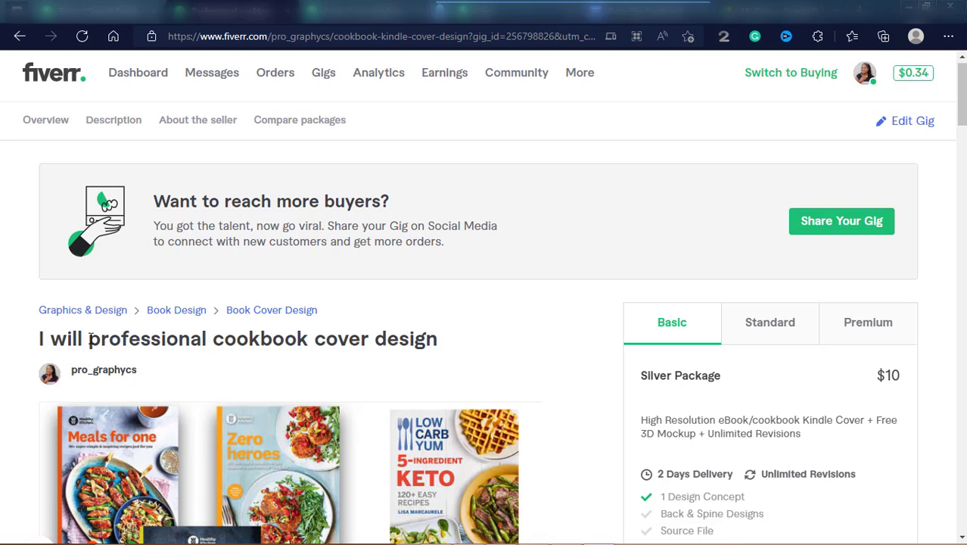
left_click_drag(89, 338, 261, 340)
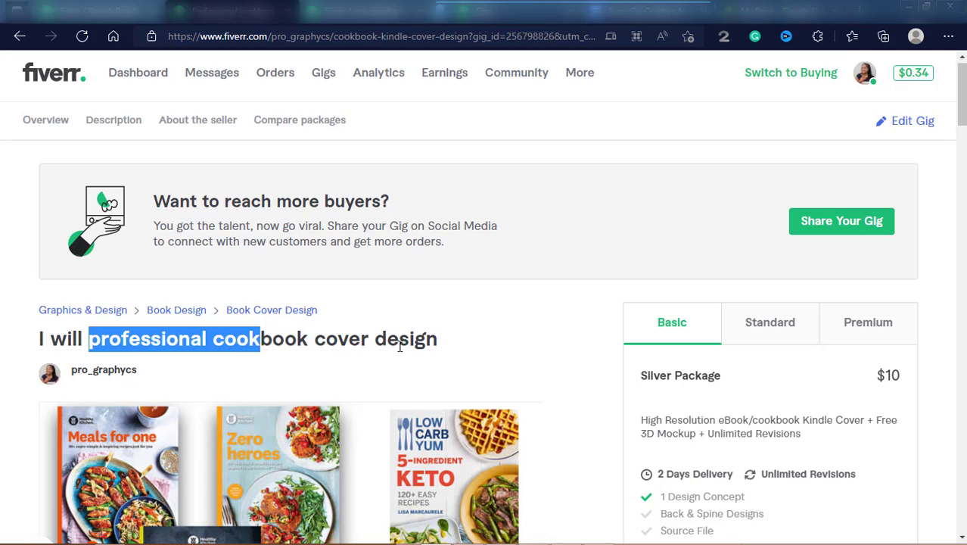
left_click(445, 347)
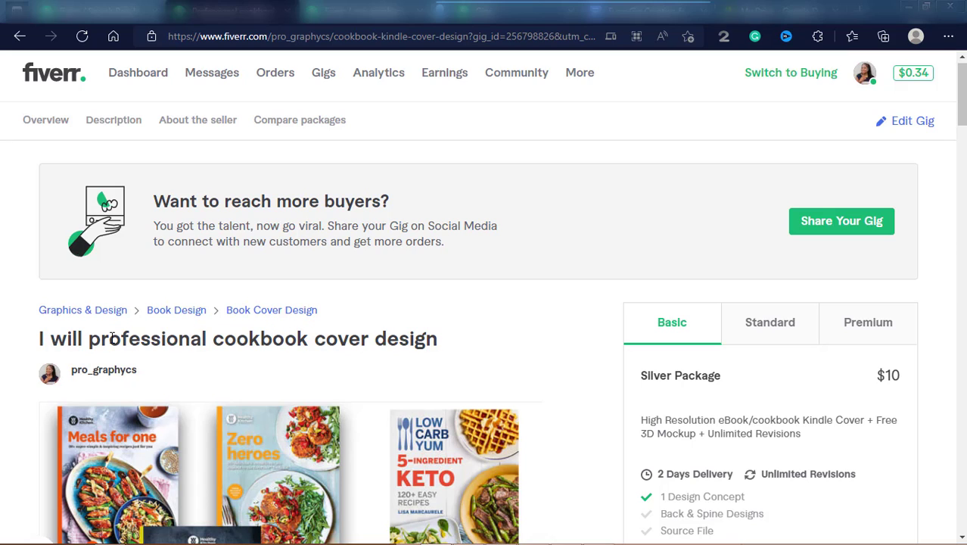
left_click_drag(90, 338, 449, 342)
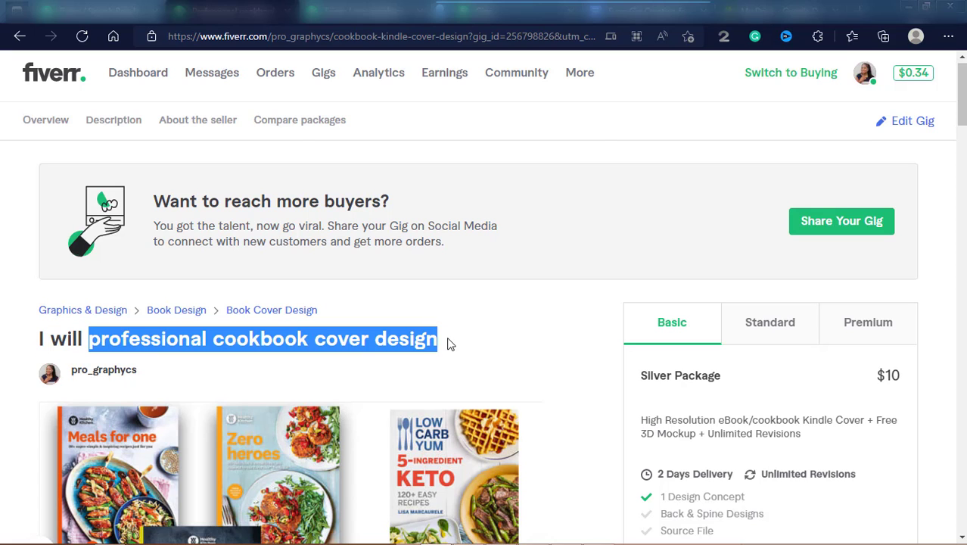
left_click(651, 11)
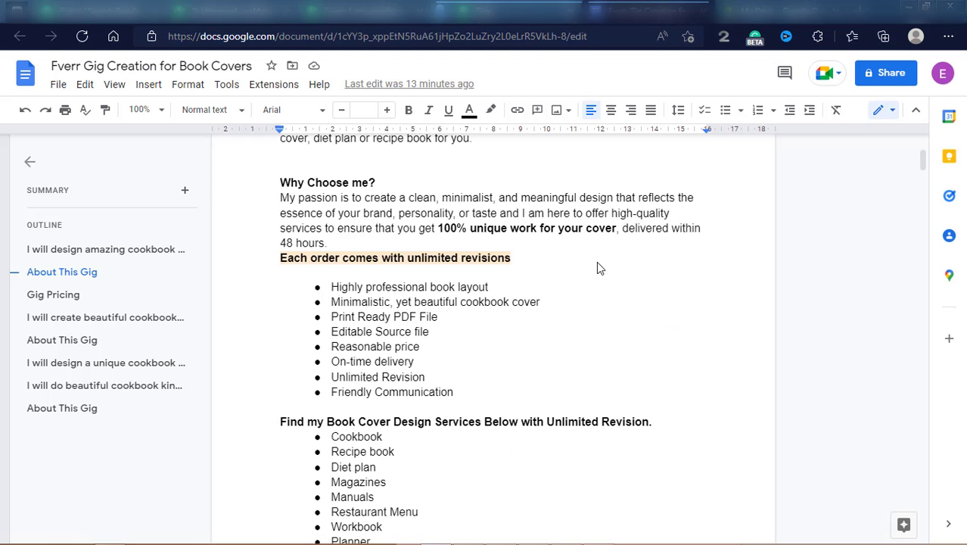
left_click_drag(924, 166, 924, 147)
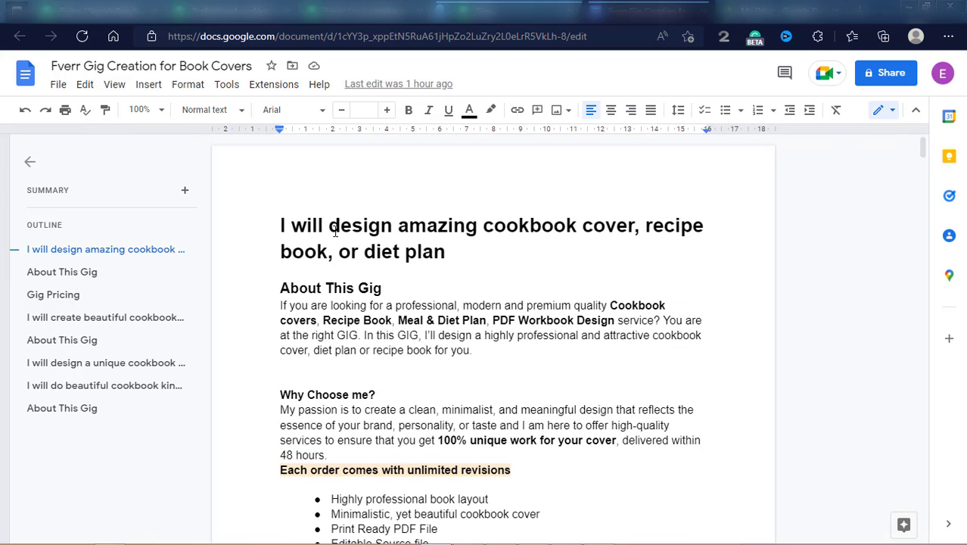
left_click_drag(334, 230, 455, 246)
left_click(458, 247)
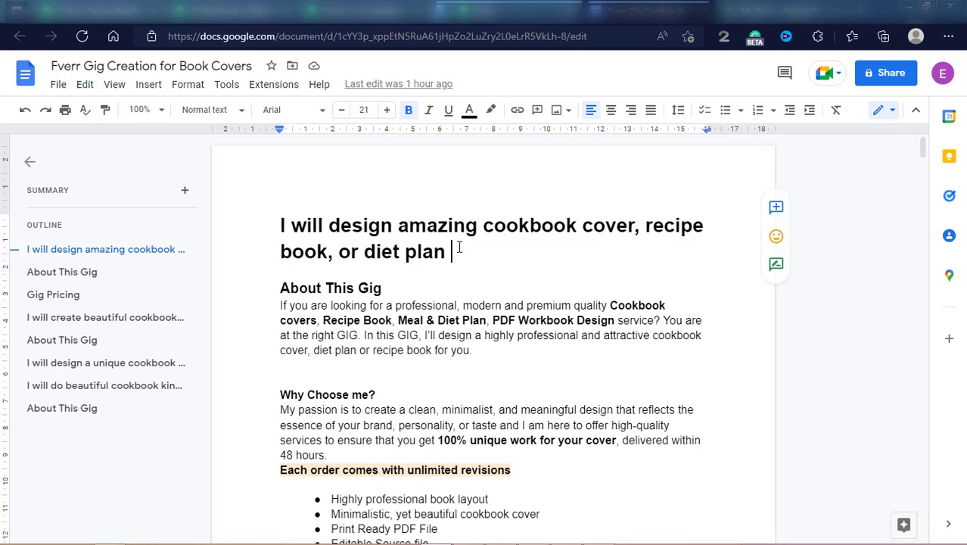
left_click_drag(331, 229, 457, 250)
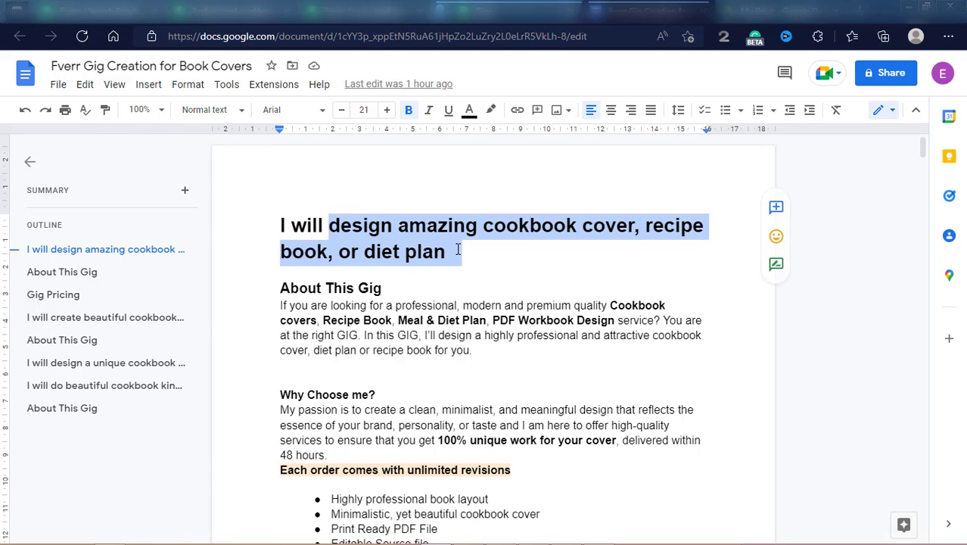
left_click(236, 11)
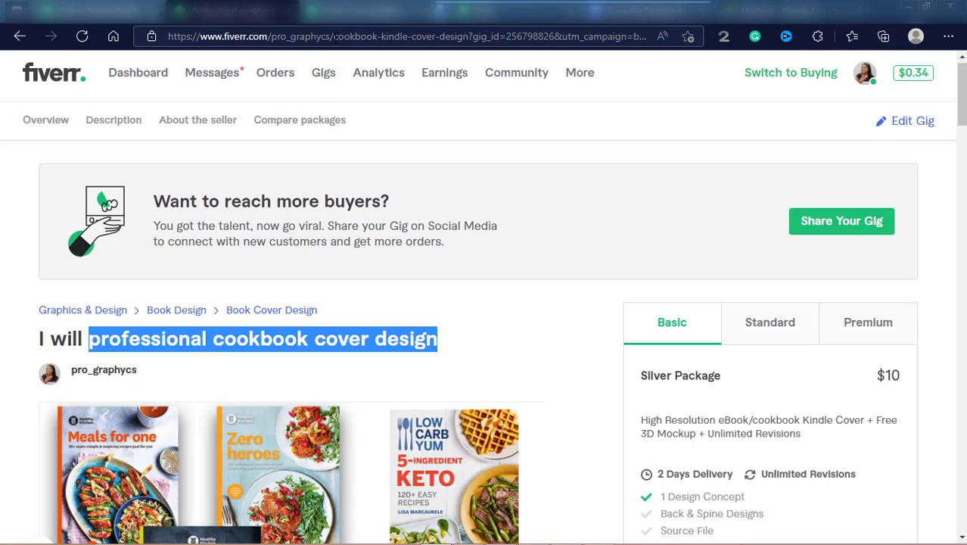
Compare the "cookbook-kindle-cover-design" part of the gig's web address with the wording of the published gig title.
left_click_drag(335, 38, 469, 37)
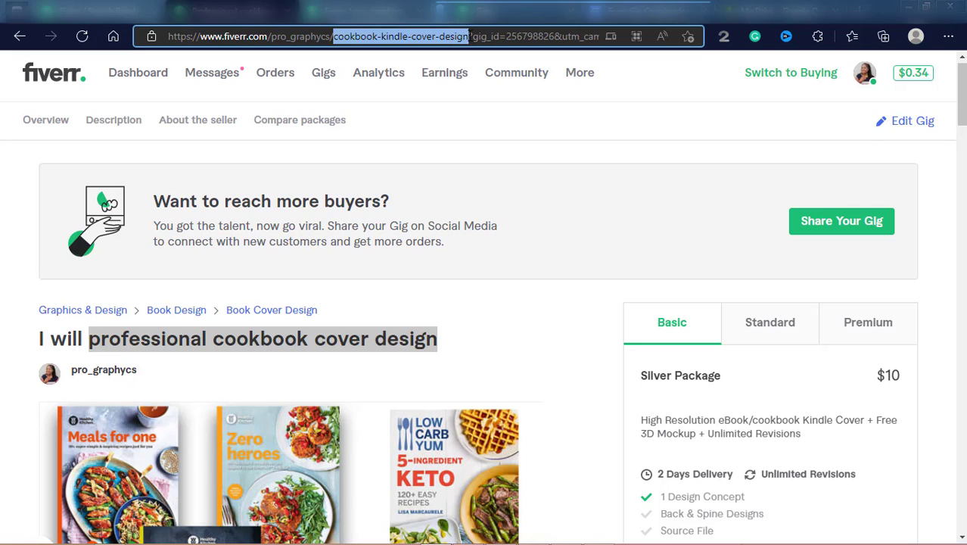
left_click(469, 37)
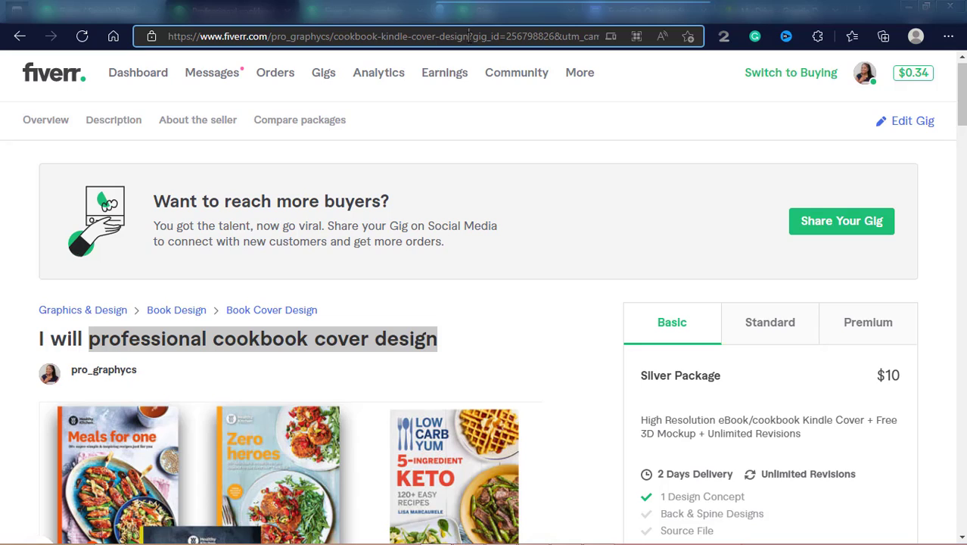
left_click_drag(469, 37, 335, 39)
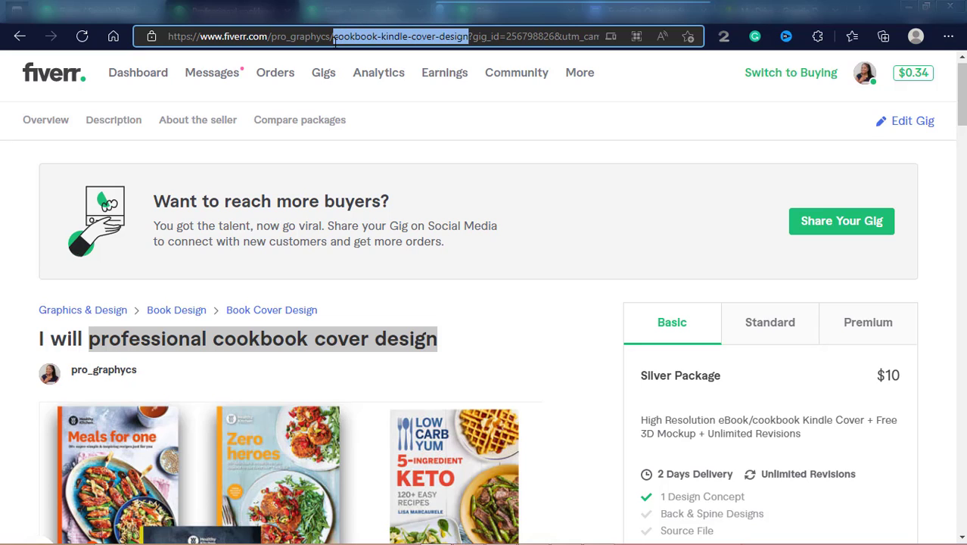
left_click(227, 342)
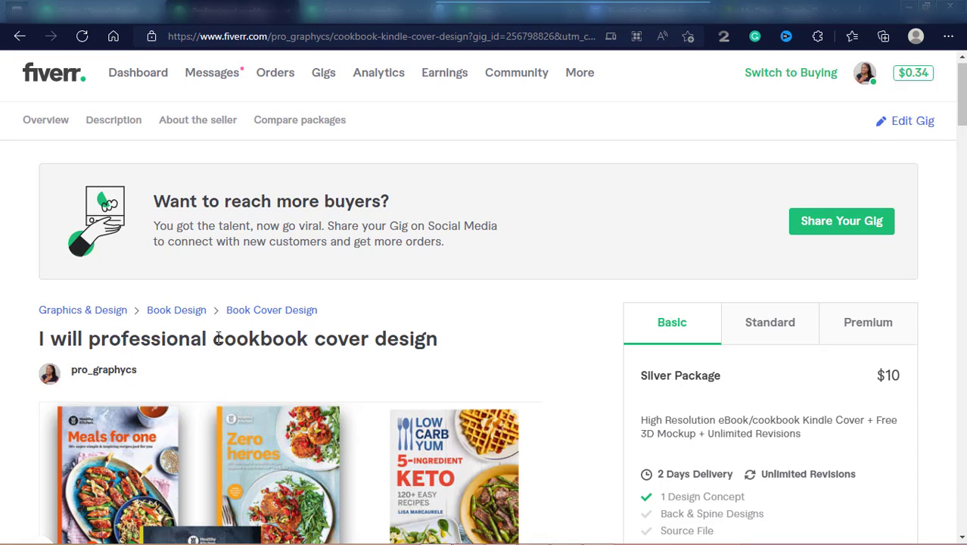
left_click_drag(214, 340, 441, 338)
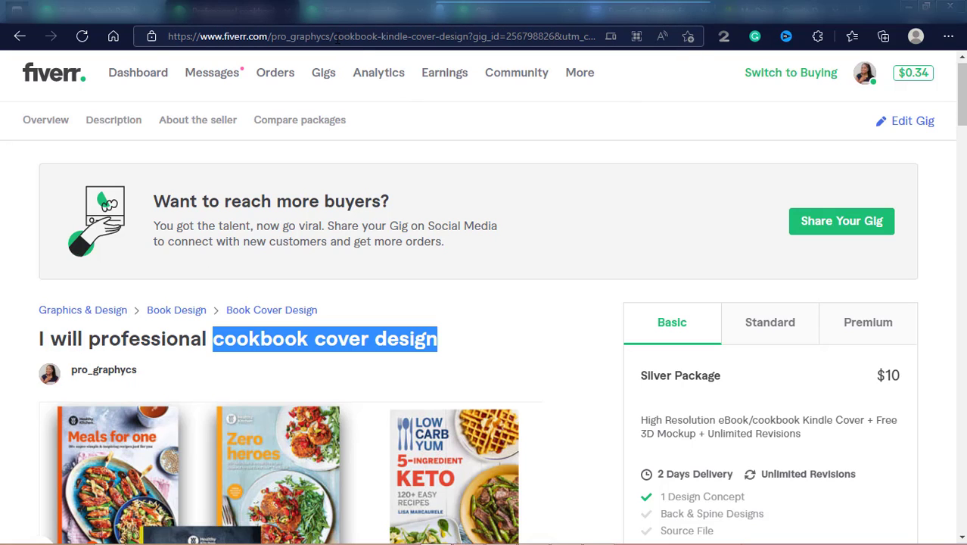
left_click_drag(336, 36, 422, 37)
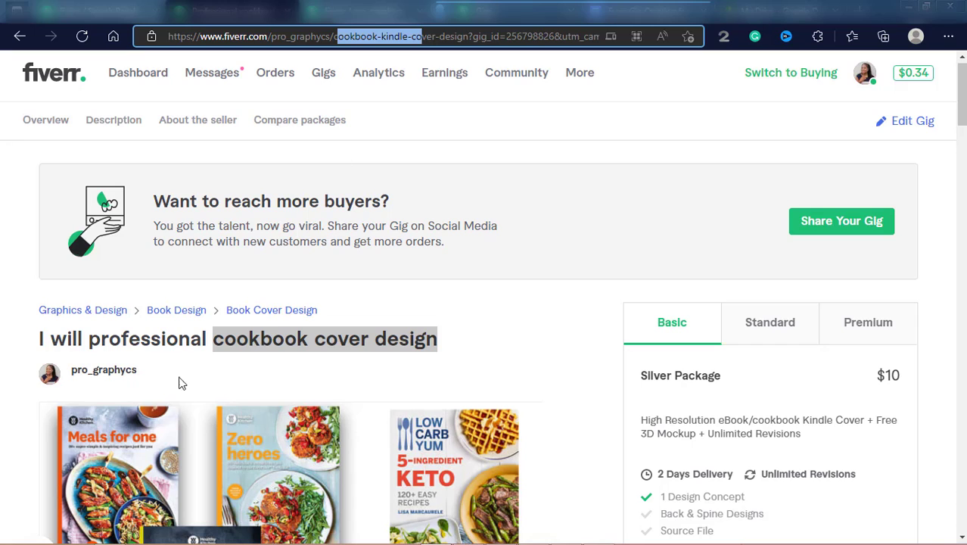
left_click_drag(110, 338, 451, 335)
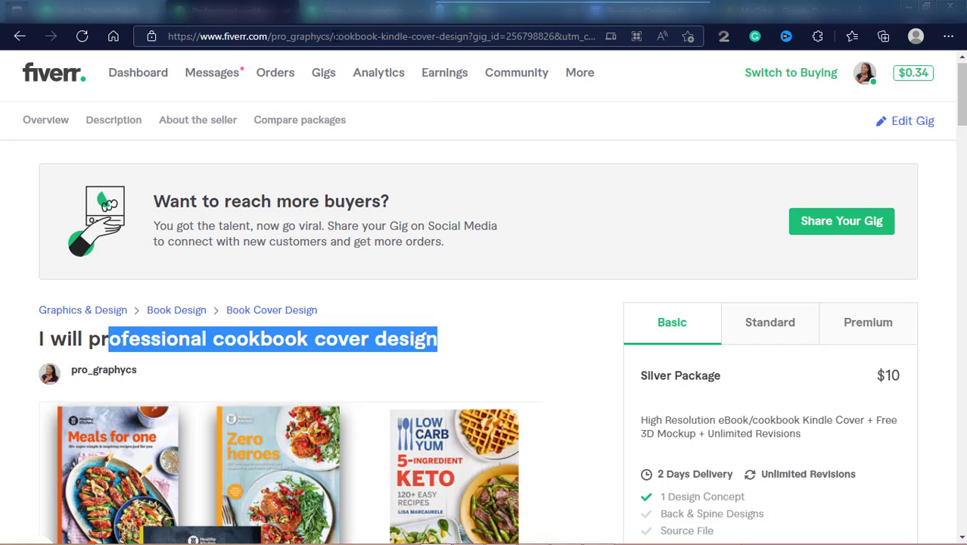
left_click_drag(334, 36, 469, 36)
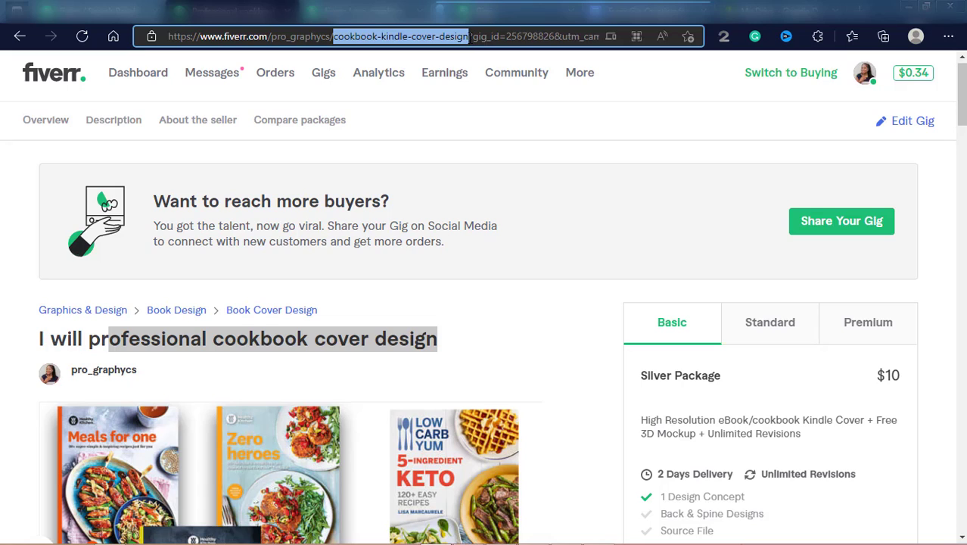
left_click(470, 36)
left_click_drag(469, 35, 339, 44)
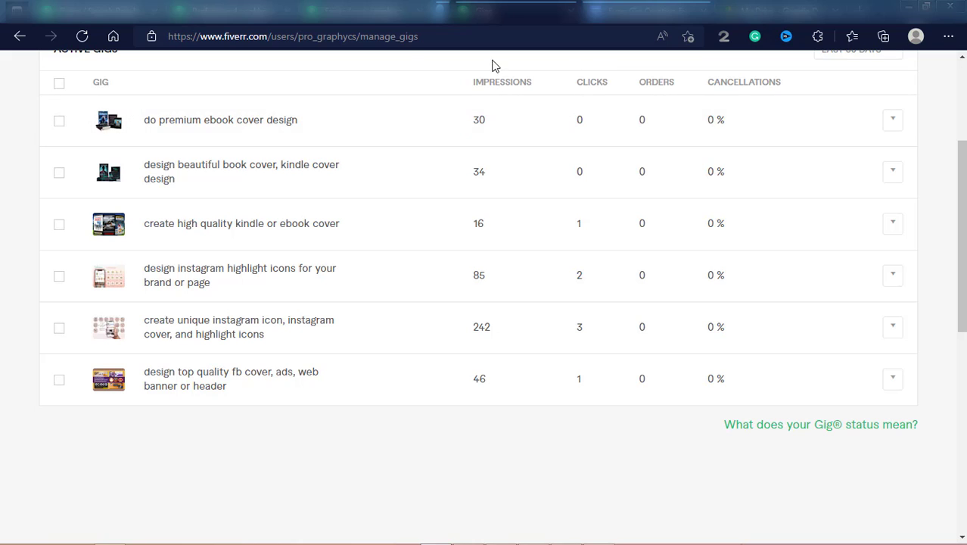
Open the published gig for editing and replace its title with the prepared "design amazing cookbook cover, recipe book, or diet plan".
left_click(385, 14)
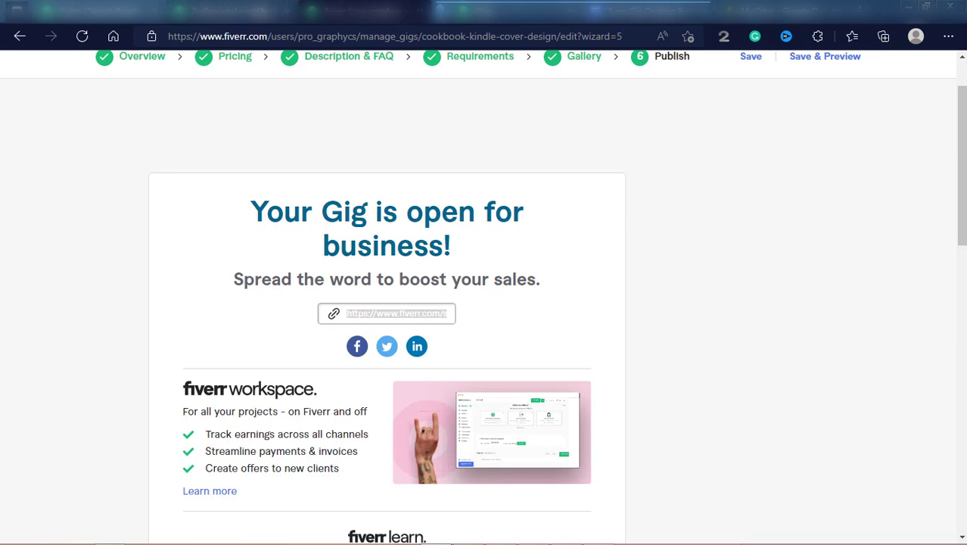
left_click(272, 9)
left_click(484, 334)
left_click(484, 340)
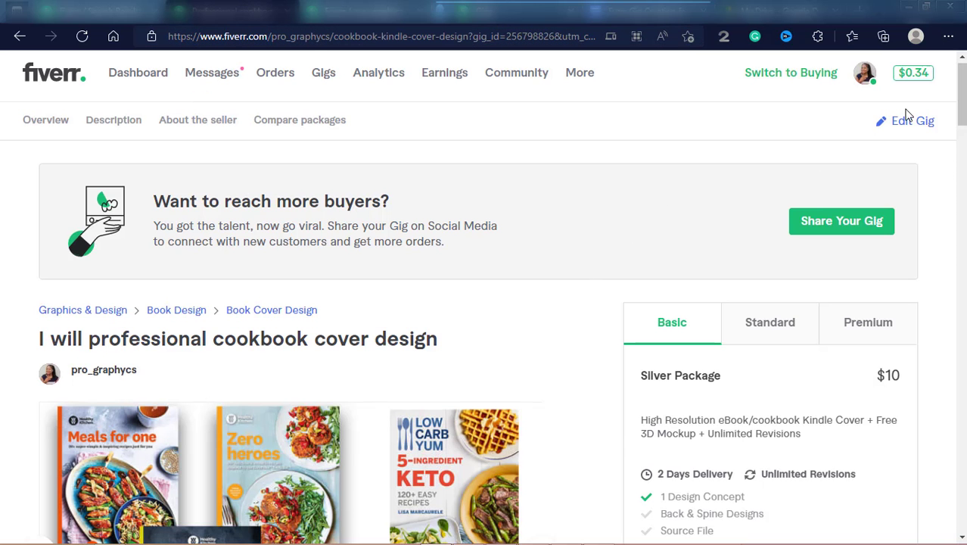
left_click(908, 125)
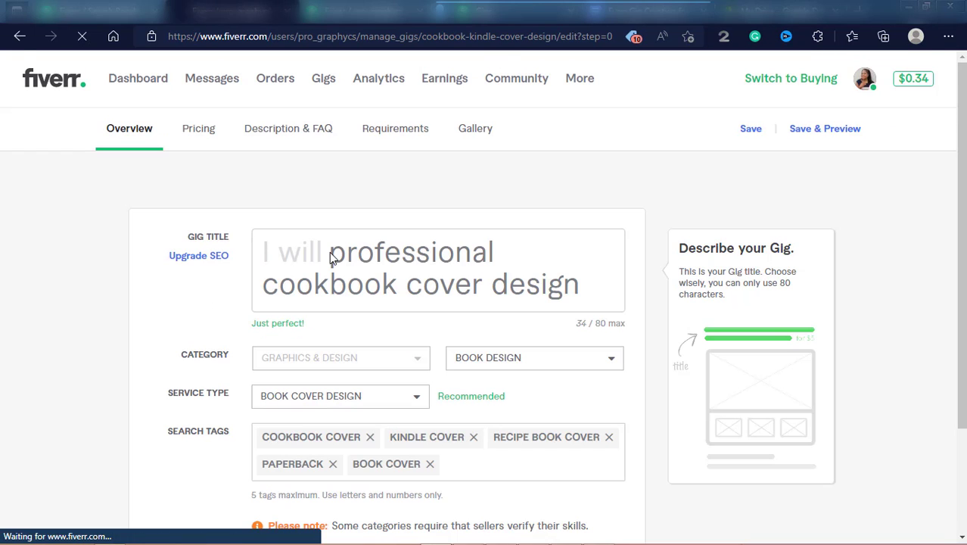
left_click_drag(490, 268, 595, 291)
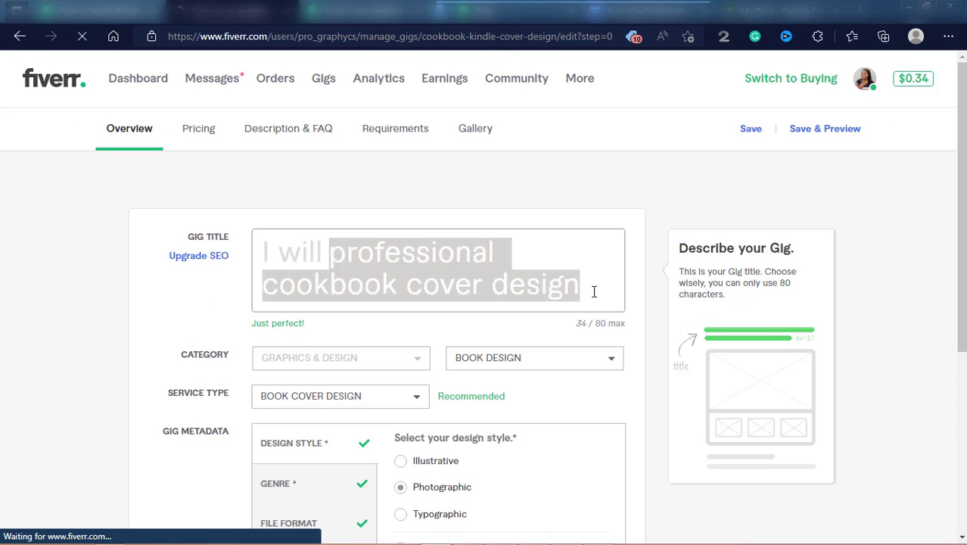
key("BackSpace")
key("ctrl+v")
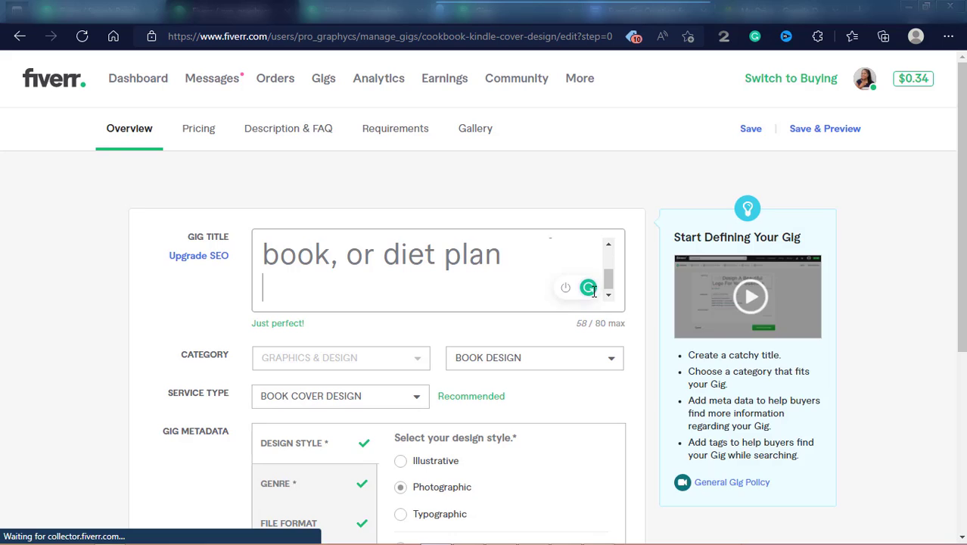
Accept the suggested article correction "an amazing" in the gig title and dismiss the course promotion pop-up.
left_click_drag(610, 293, 614, 258)
mouse_move(466, 263)
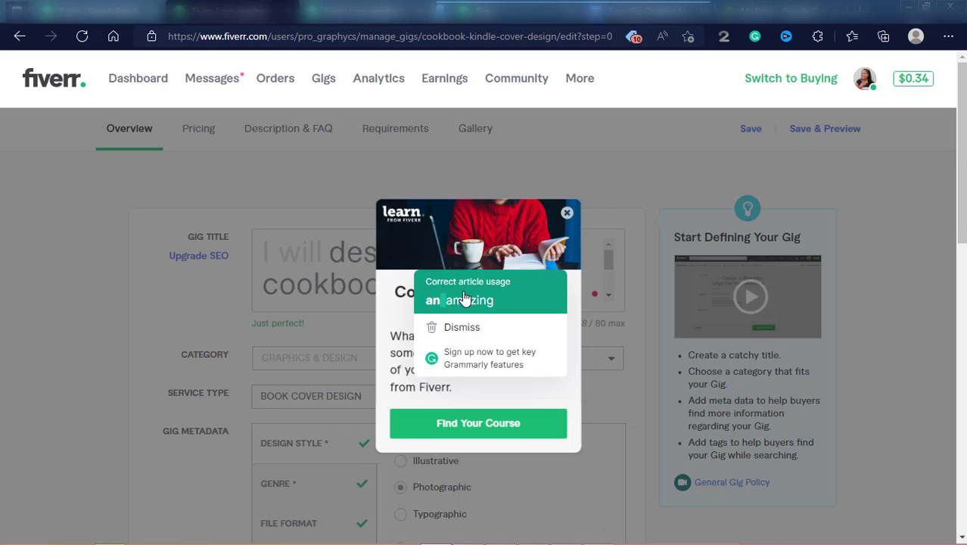
left_click(466, 300)
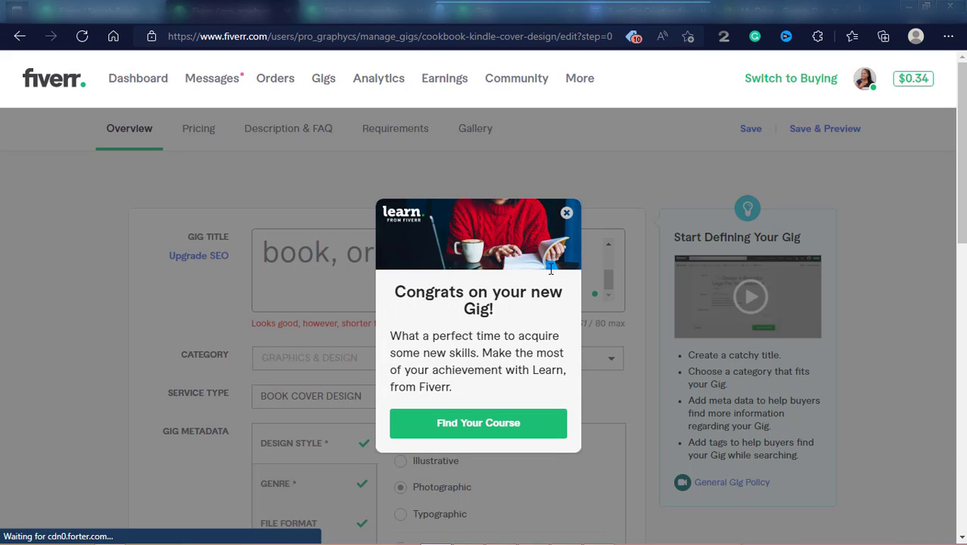
left_click(567, 213)
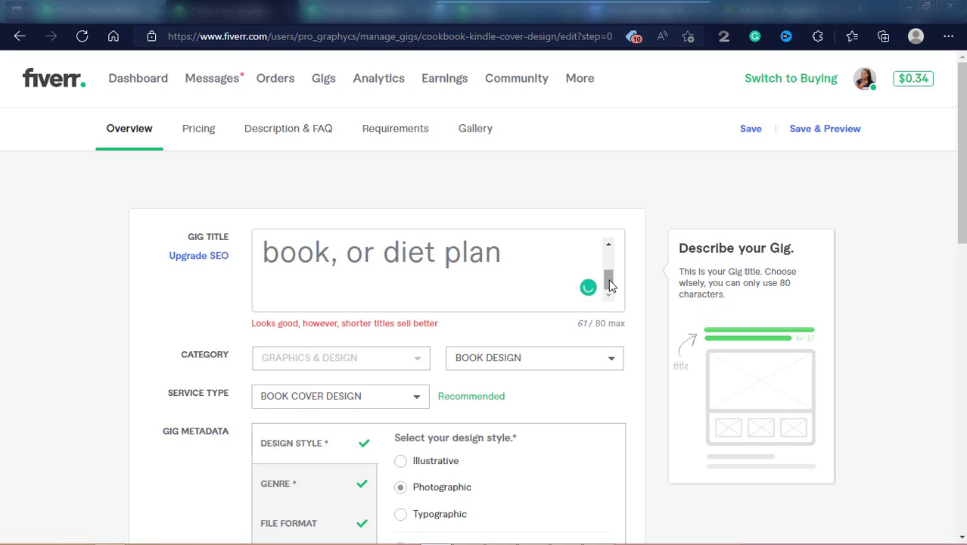
Remove the word "an" before "amazing" in the gig title and save the gig.
left_click_drag(610, 281, 611, 261)
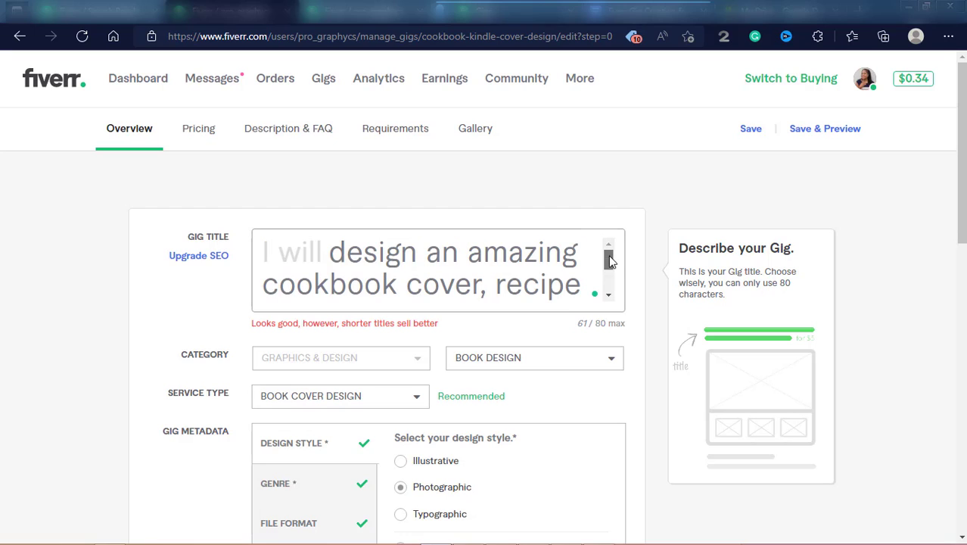
left_click(458, 264)
key("BackSpace")
key("BackSpace")
key("BackSpace")
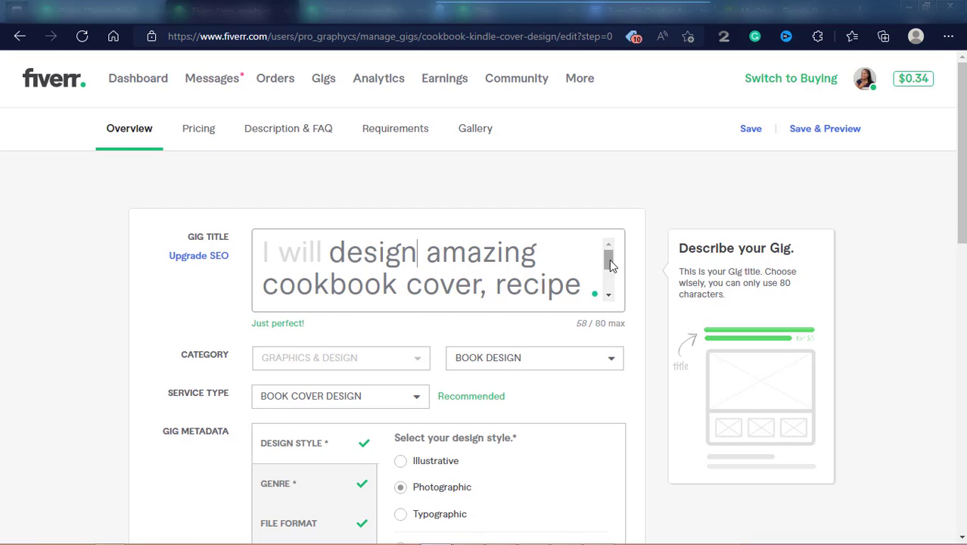
left_click_drag(609, 259, 612, 282)
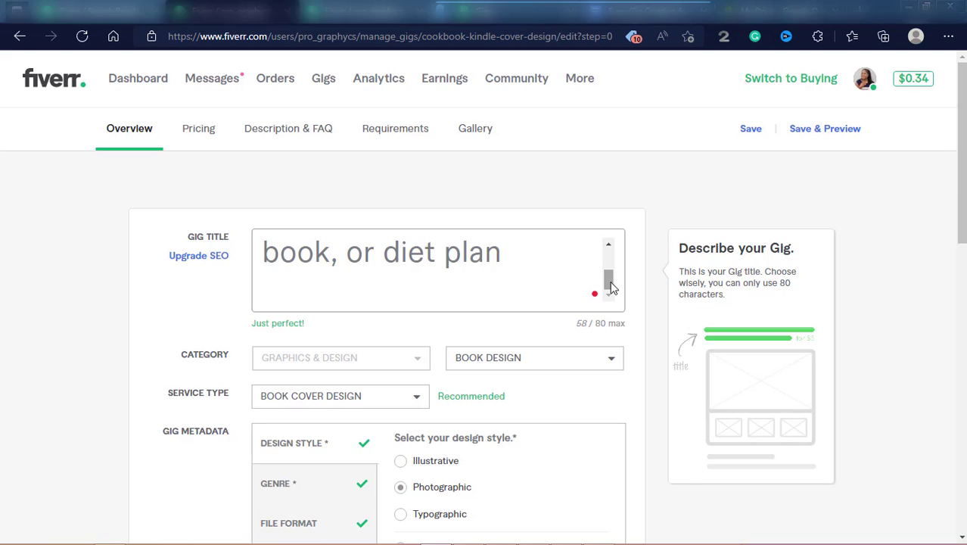
left_click(752, 132)
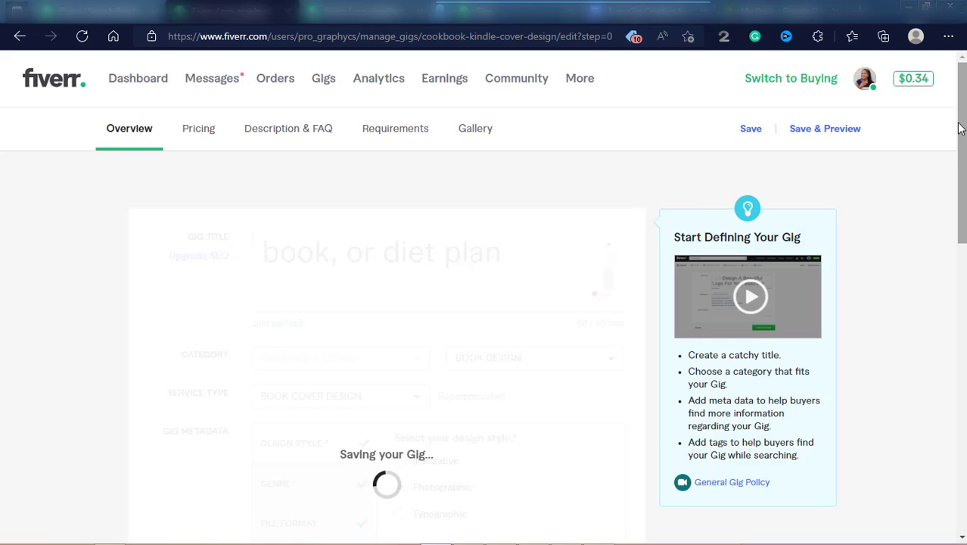
left_click_drag(964, 127, 956, 299)
left_click(624, 298)
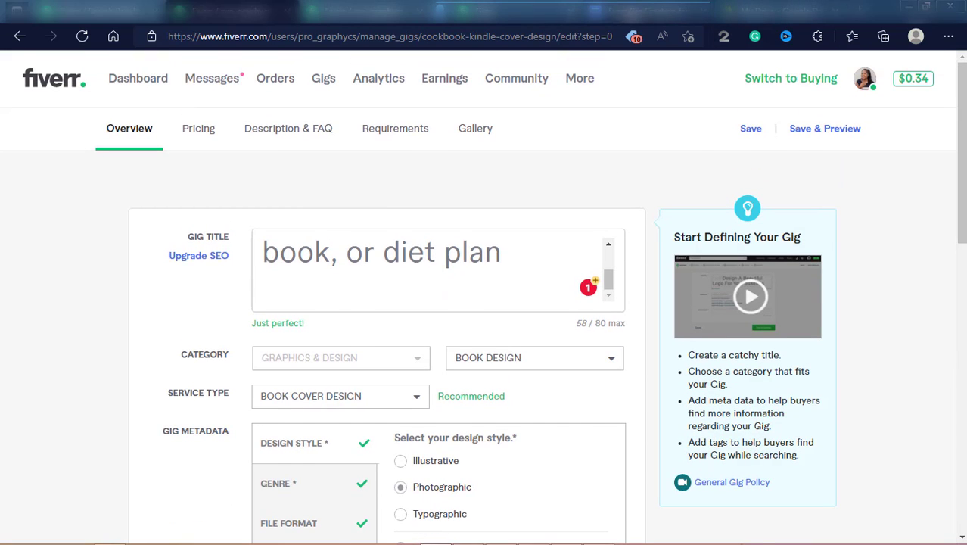
left_click(649, 9)
left_click(503, 11)
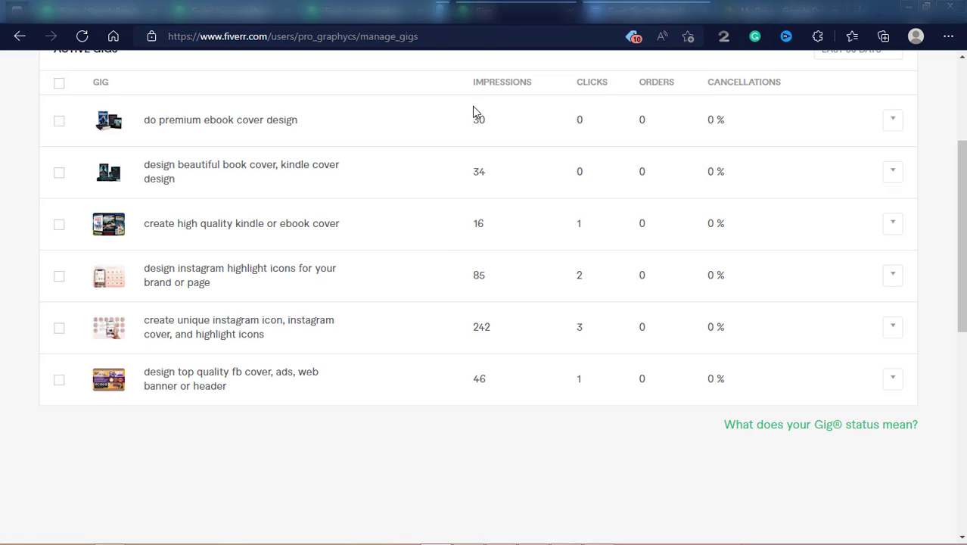
left_click(363, 10)
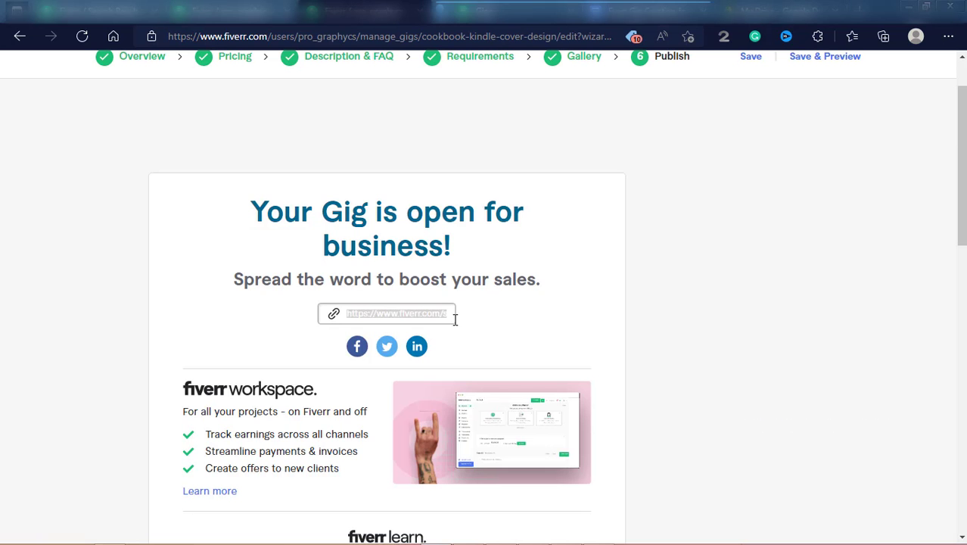
left_click(211, 10)
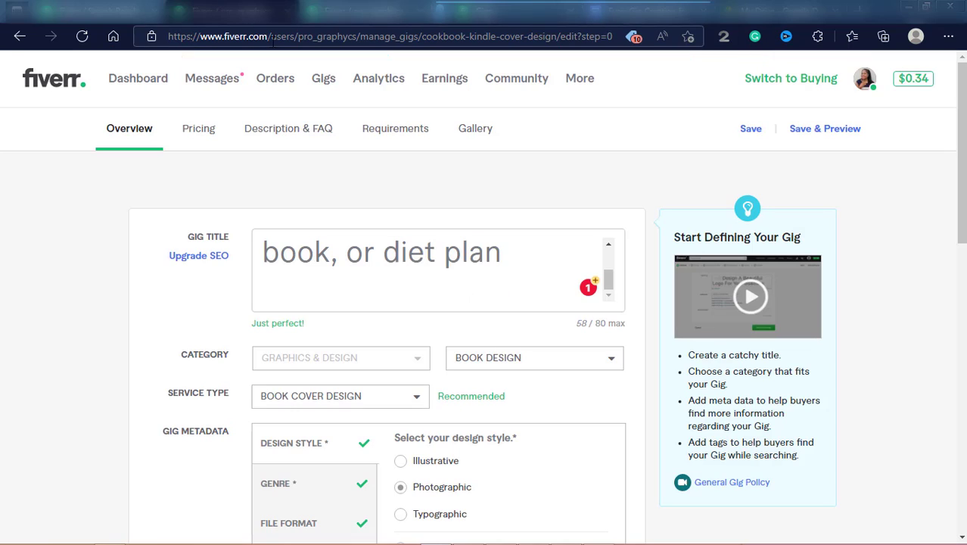
left_click(284, 37)
type("https://www.fiverr.com/s2/fea2fcf851")
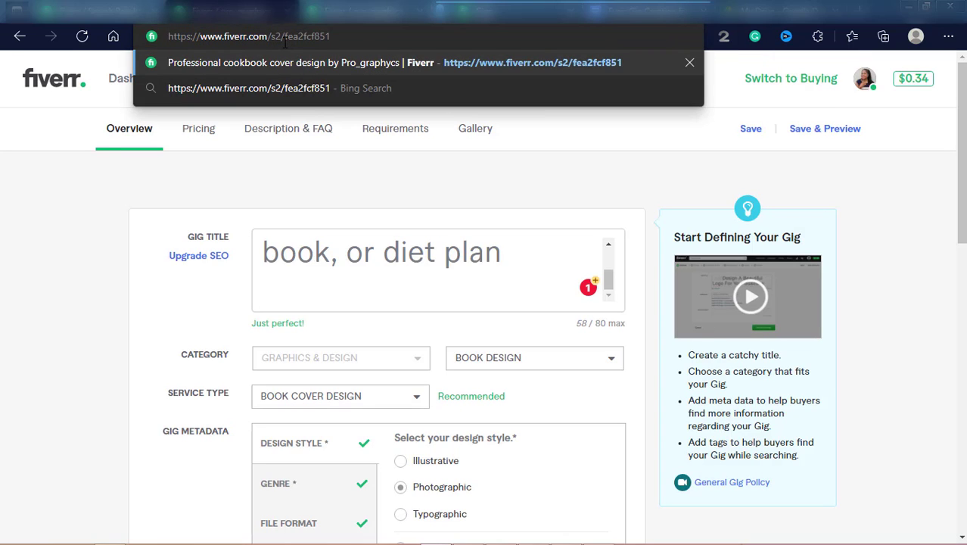
key("Return")
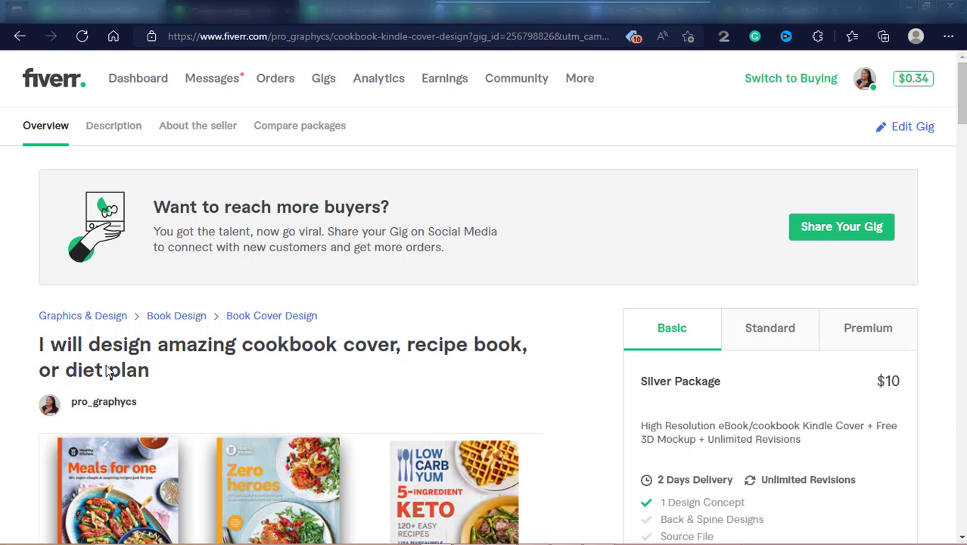
Review the published gig's design style, genre and file formats, and the seller's rating in the profile section.
left_click(485, 11)
left_click(356, 10)
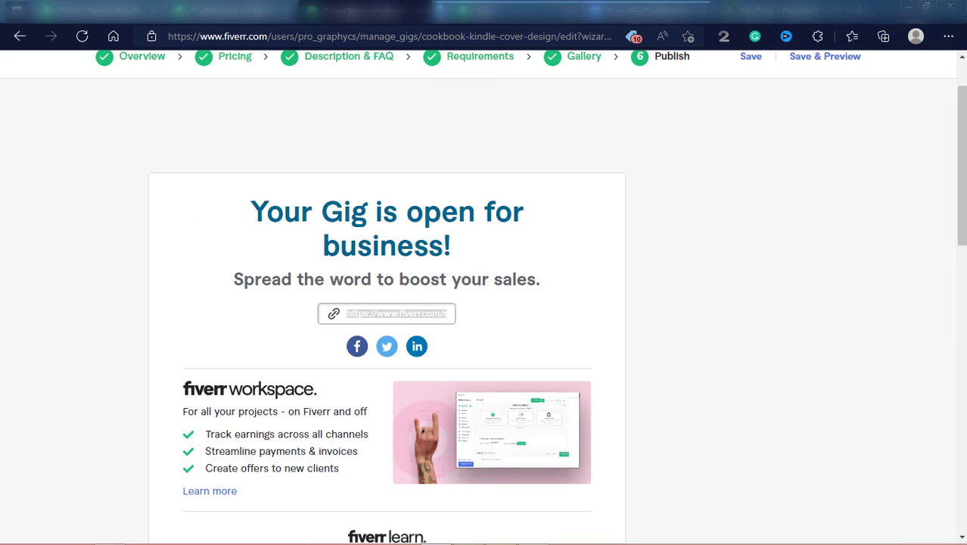
left_click(235, 10)
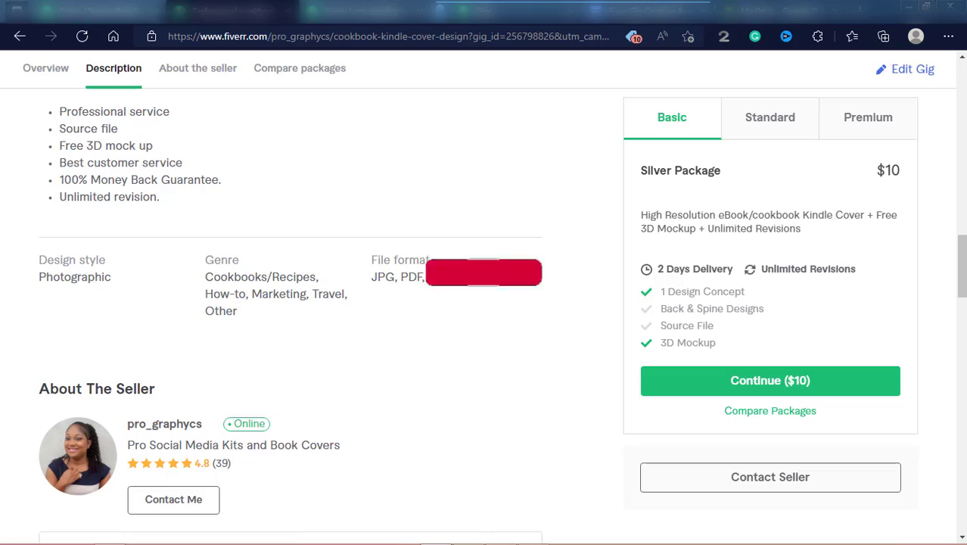
left_click_drag(960, 261, 960, 285)
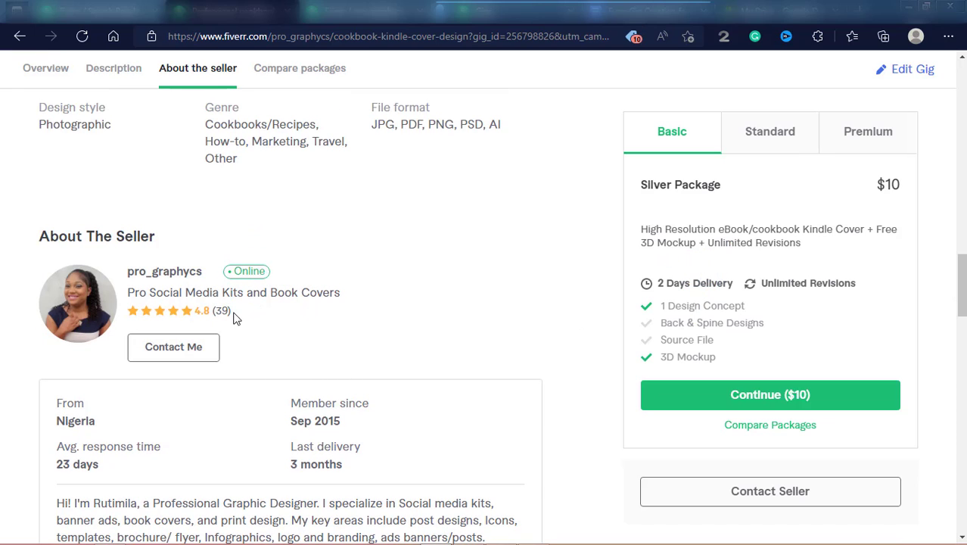
left_click_drag(233, 315, 214, 316)
left_click_drag(961, 286, 963, 106)
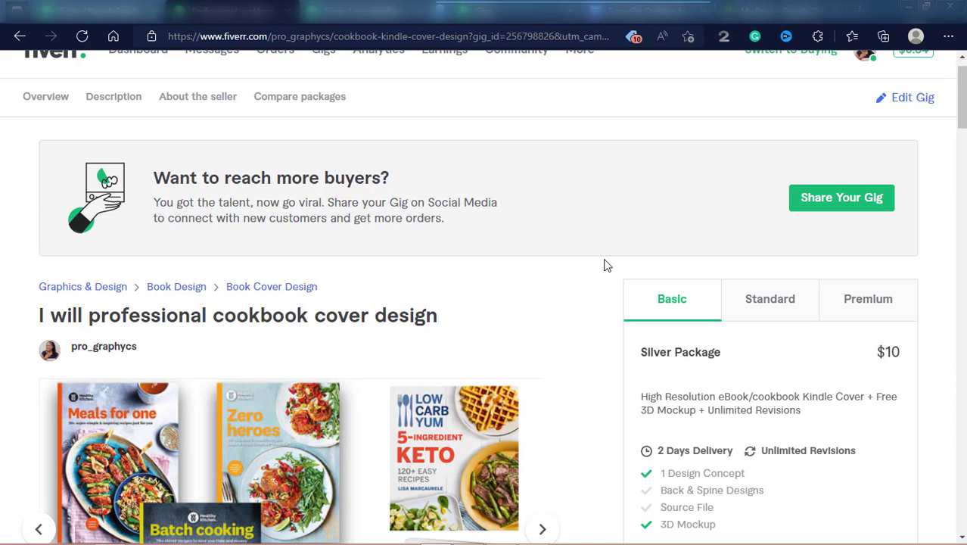
Switch to the YouTube page of "Fiverr Tutorial for Beginners - How to Set Up Fiverr Seller Account" and look through its details.
left_click(469, 535)
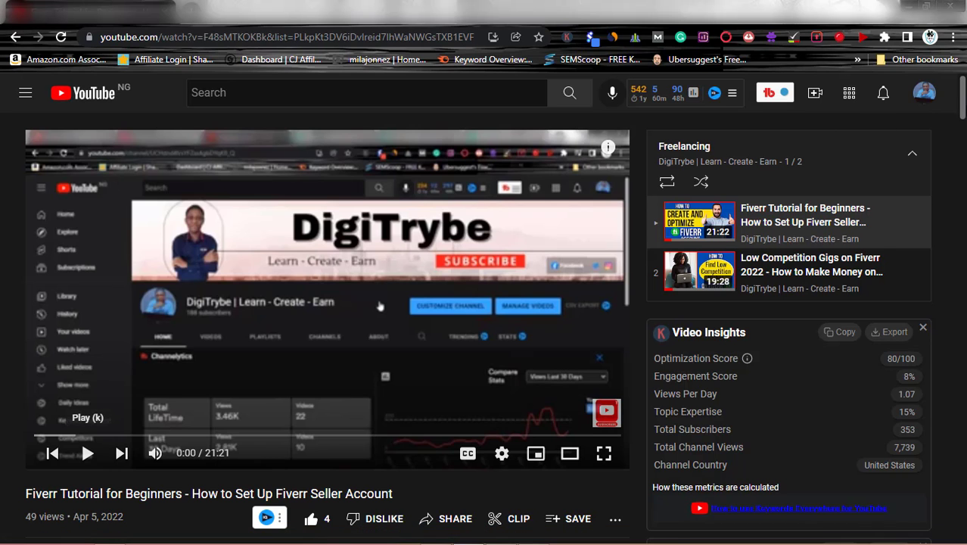
left_click_drag(961, 100, 962, 201)
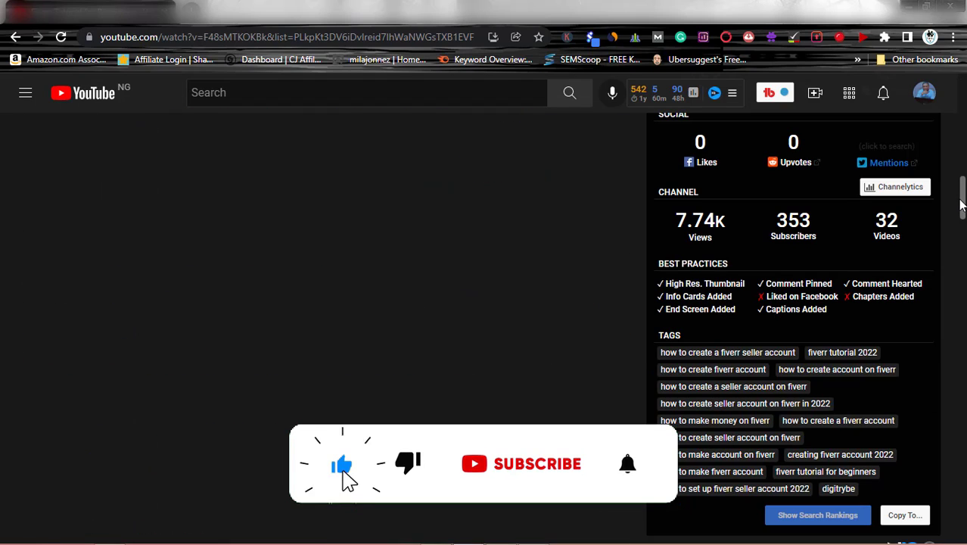
left_click_drag(962, 201, 963, 130)
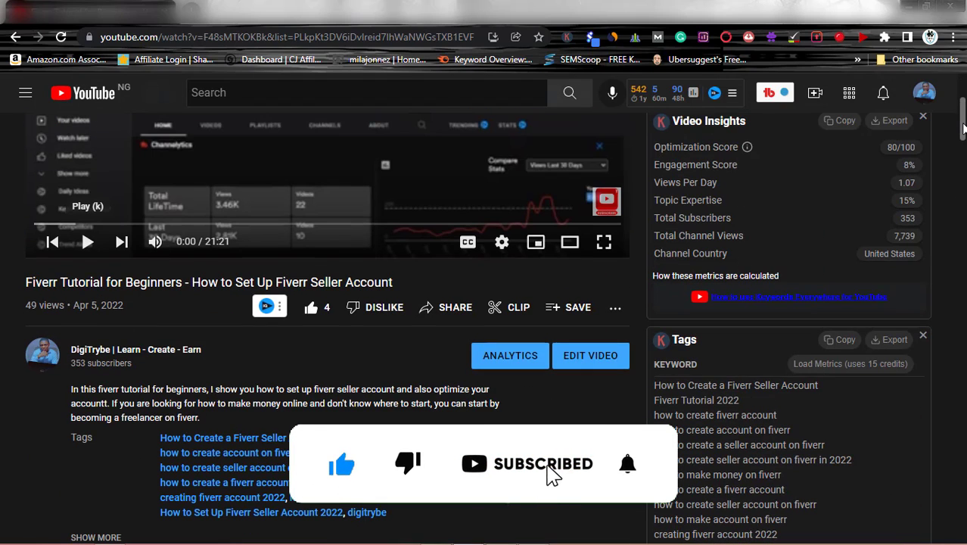